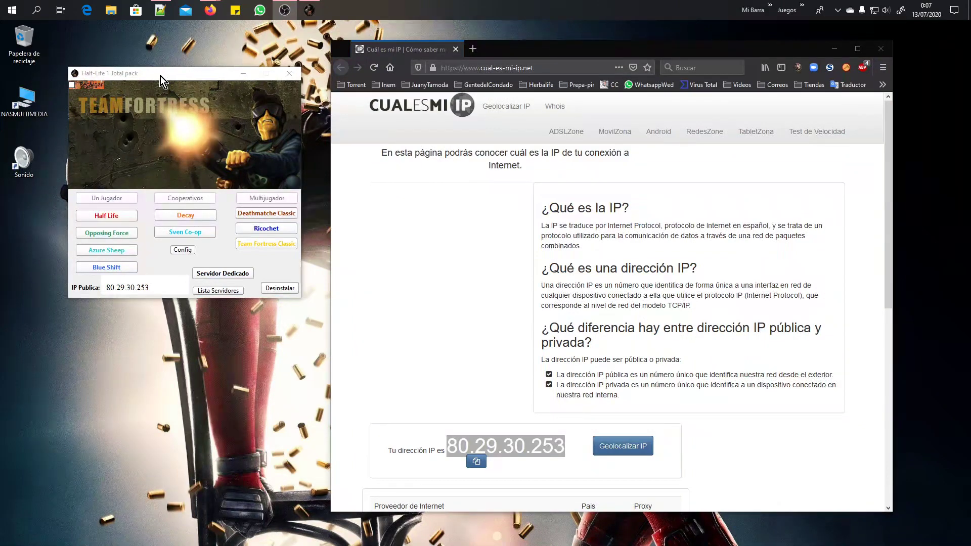
- Examine the public IP address on the web page, and minimize the browser and the Half-Life 1 Total pack launcher
{"action": "left_click_drag", "start_coordinate": [569, 448], "coordinate": [439, 450]}
{"action": "scroll", "coordinate": [517, 412], "scroll_direction": "down", "scroll_amount": 2}
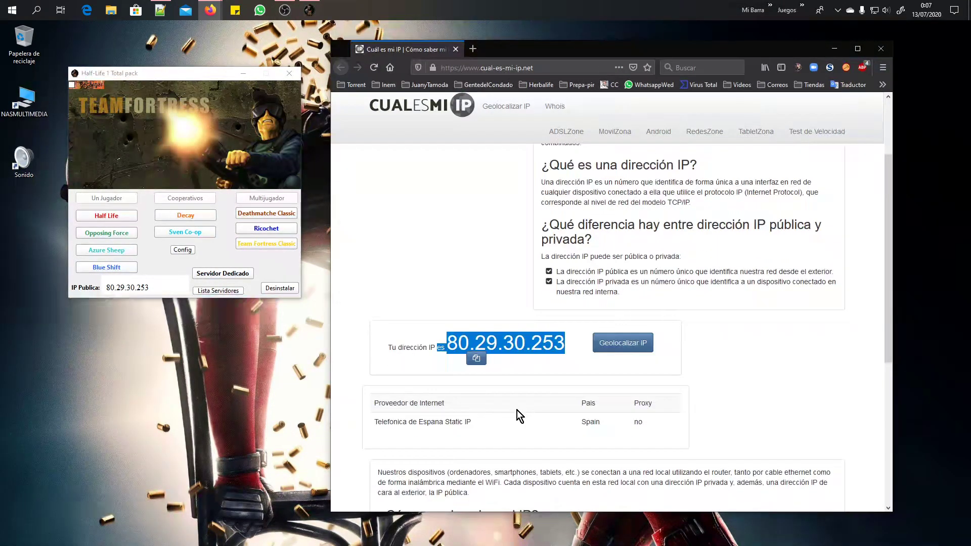
{"action": "scroll", "coordinate": [552, 339], "scroll_direction": "up", "scroll_amount": 2}
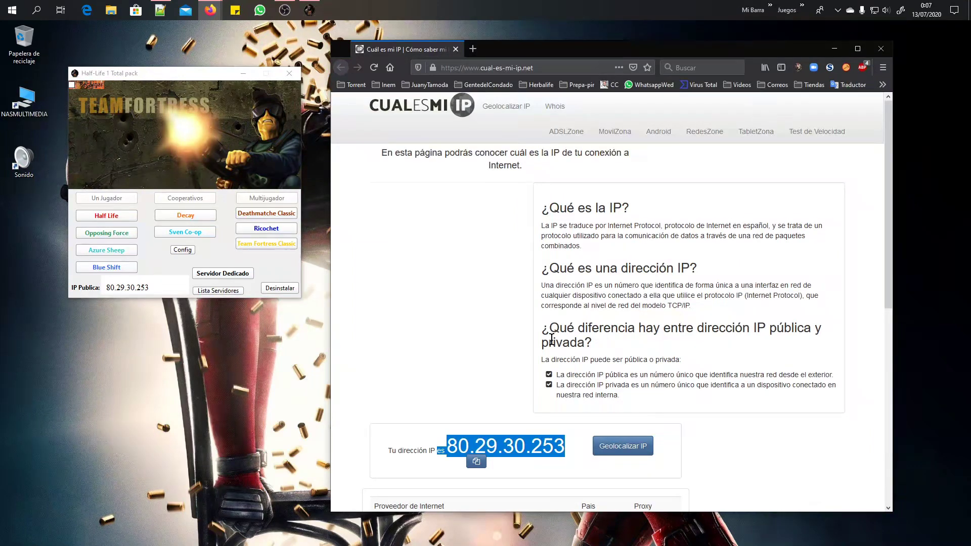
{"action": "left_click", "coordinate": [568, 449]}
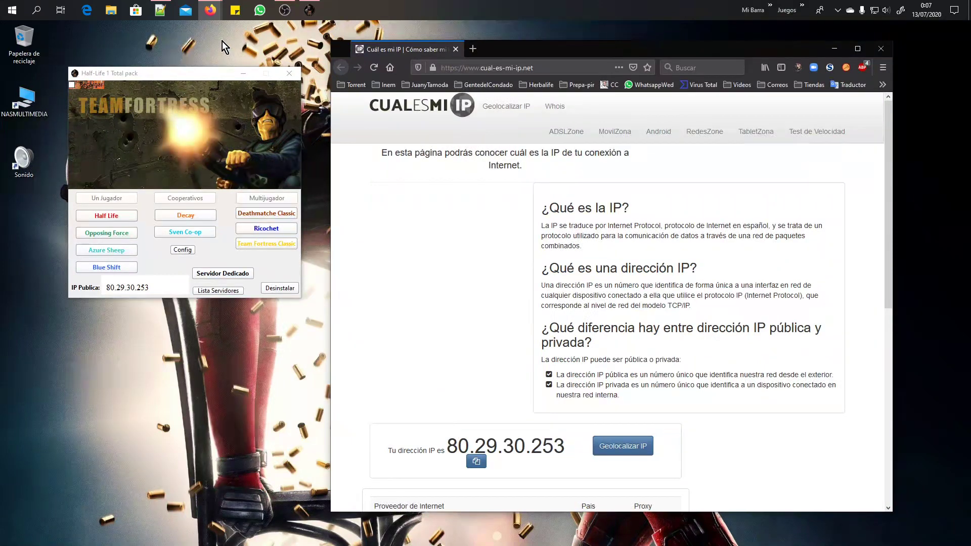
{"action": "left_click", "coordinate": [835, 49]}
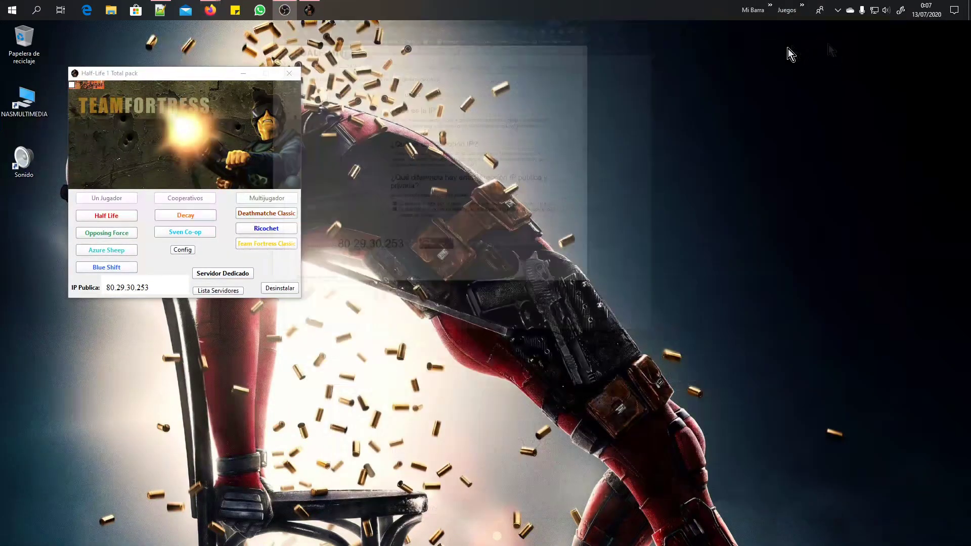
{"action": "left_click", "coordinate": [249, 74]}
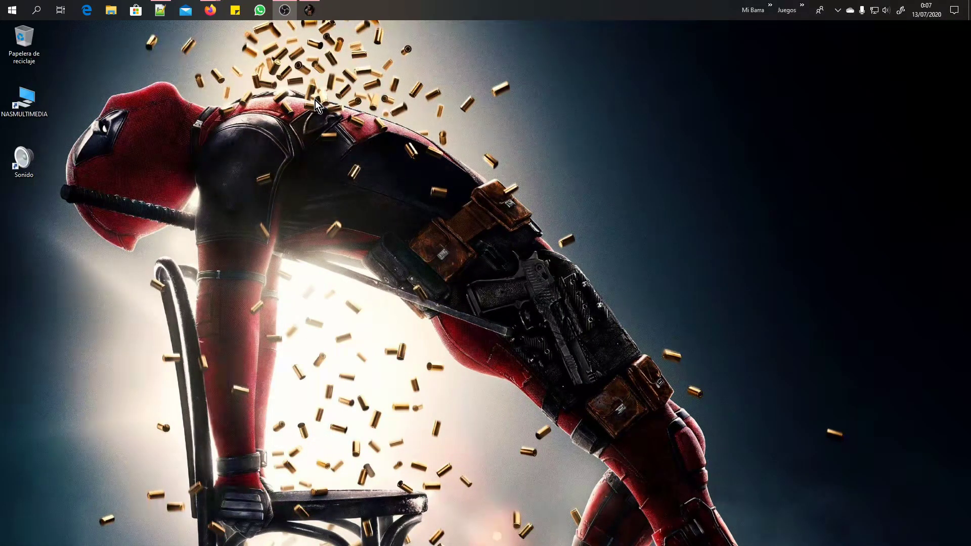
- Run ipconfig in a Command Prompt and highlight the Ethernet adapter's first IPv4 address line
{"action": "left_click", "coordinate": [12, 10]}
{"action": "mouse_move", "coordinate": [23, 39]}
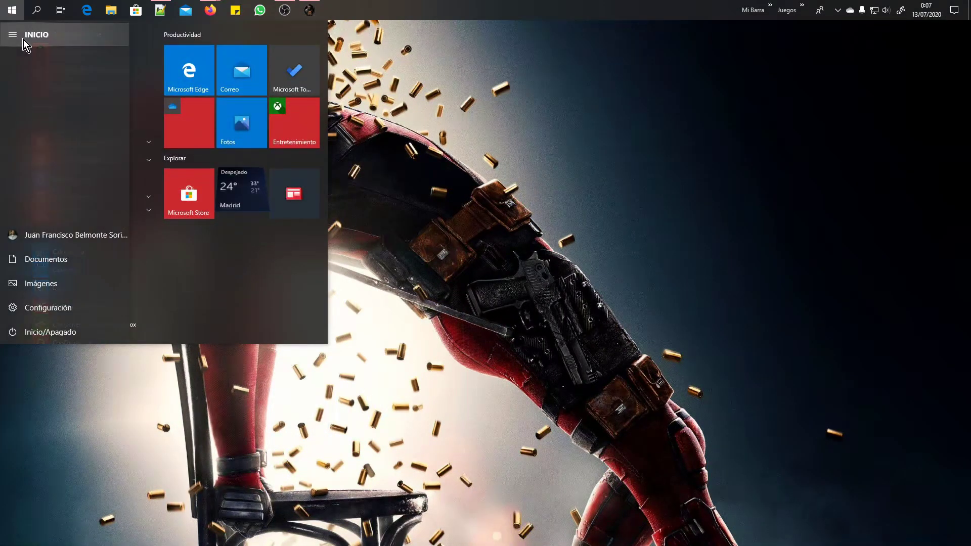
{"action": "type", "text": "cmd"}
{"action": "key", "text": "Return"}
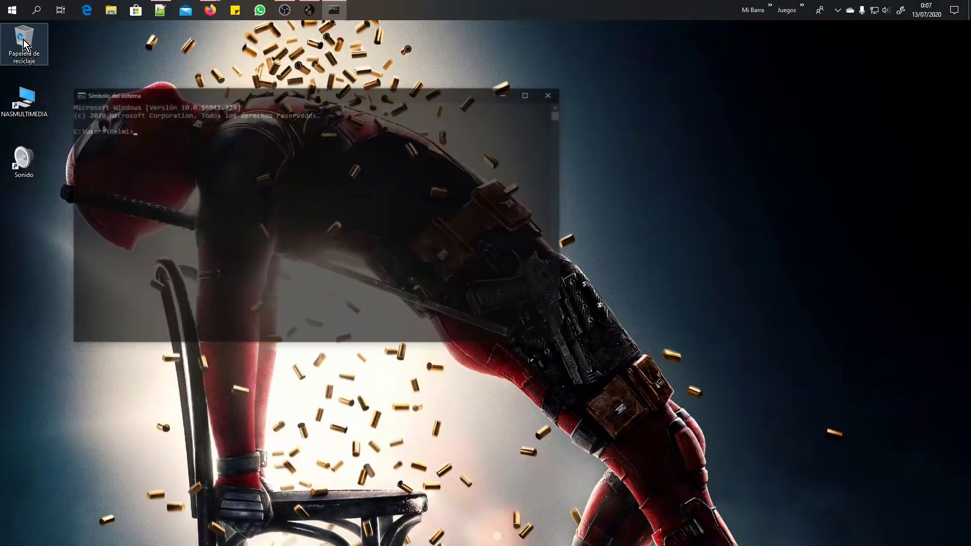
{"action": "type", "text": "ipconfig"}
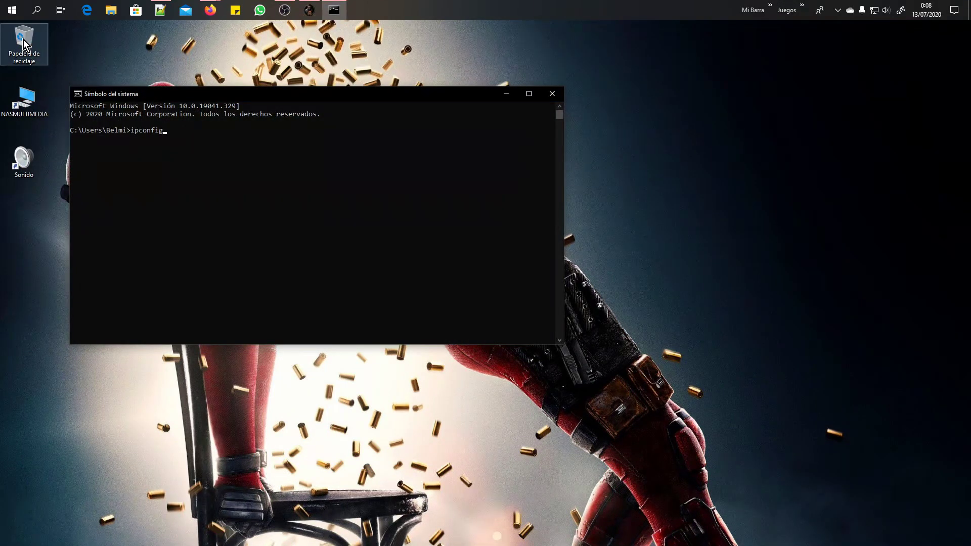
{"action": "key", "text": "Return"}
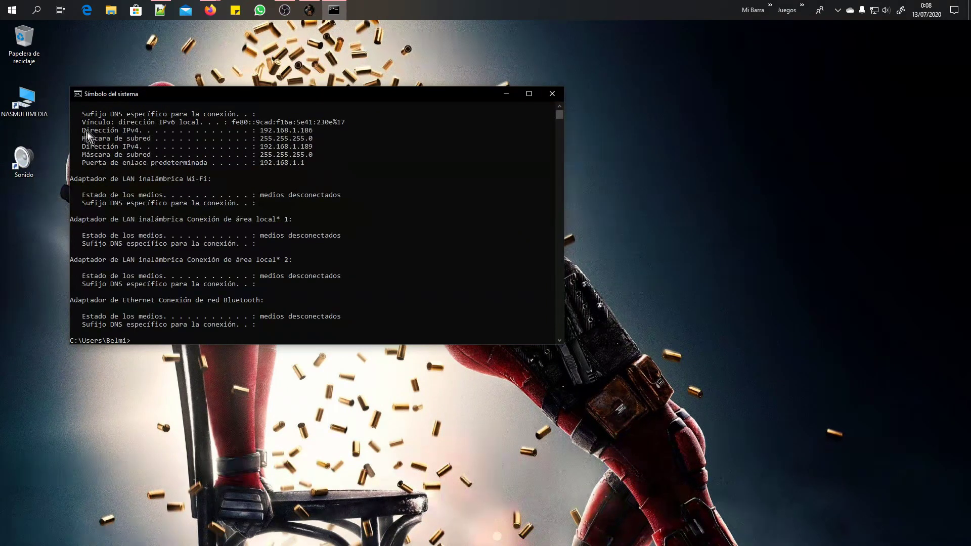
{"action": "left_click_drag", "start_coordinate": [80, 131], "coordinate": [316, 133]}
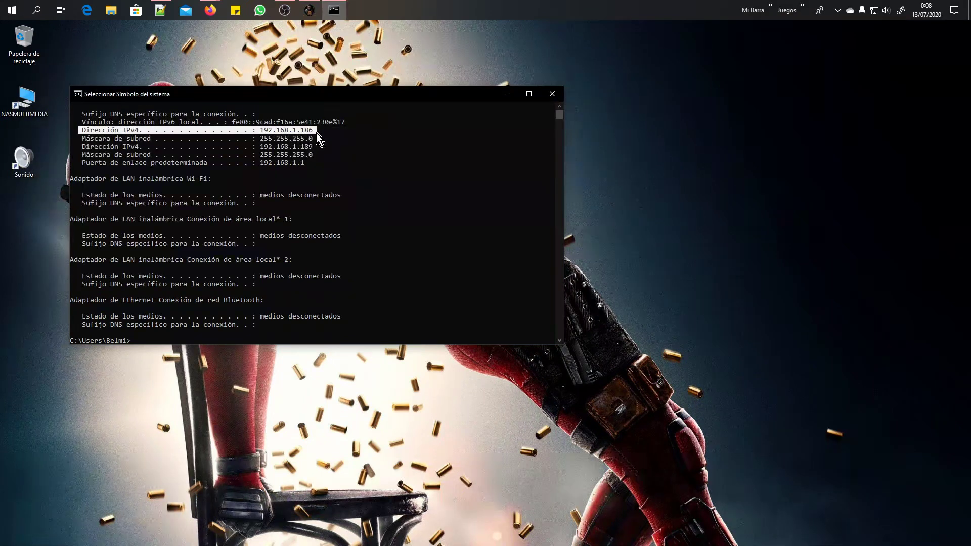
{"action": "left_click", "coordinate": [317, 133]}
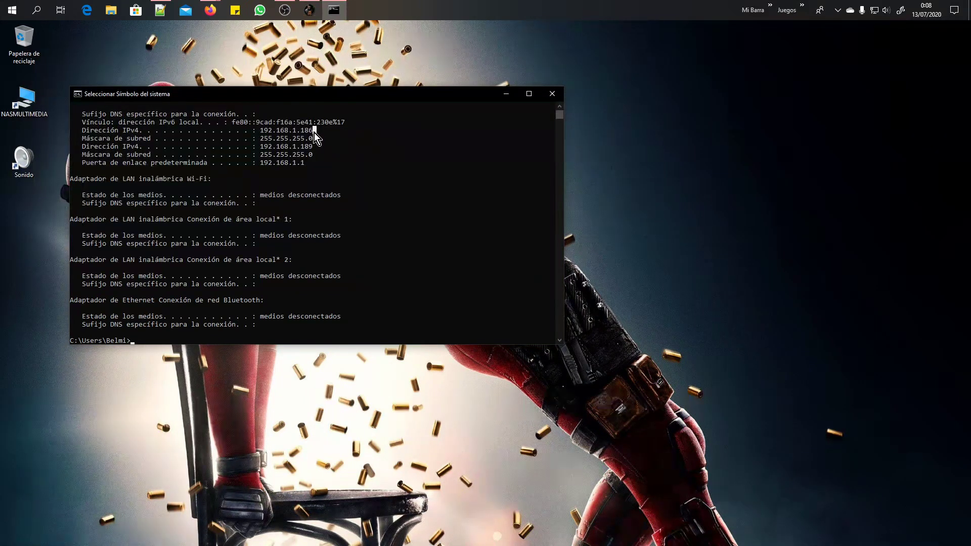
- Open the network adapter list through the Control Panel's network and sharing settings, keeping only its window beside the Command Prompt
{"action": "left_click", "coordinate": [17, 11]}
{"action": "type", "text": "panel de control"}
{"action": "key", "text": "Return"}
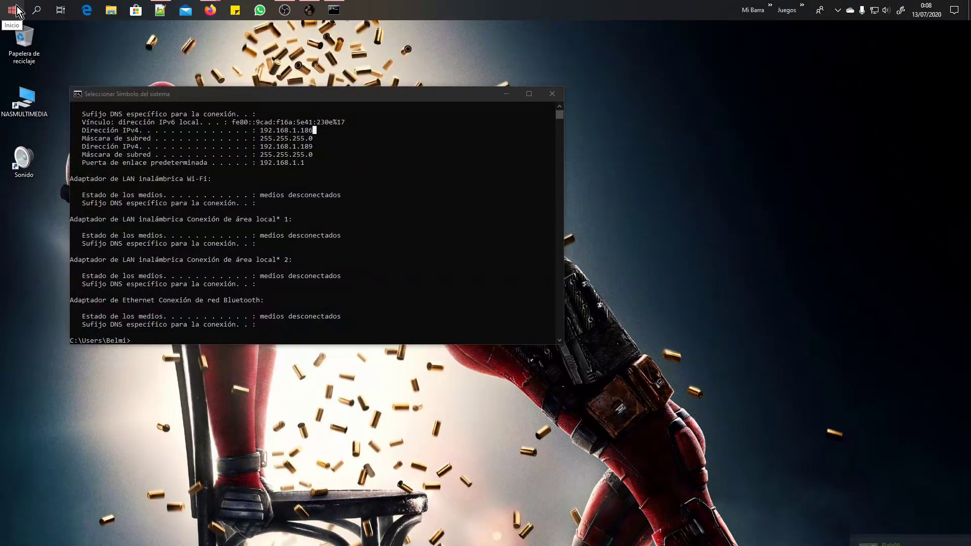
{"action": "left_click", "coordinate": [246, 250]}
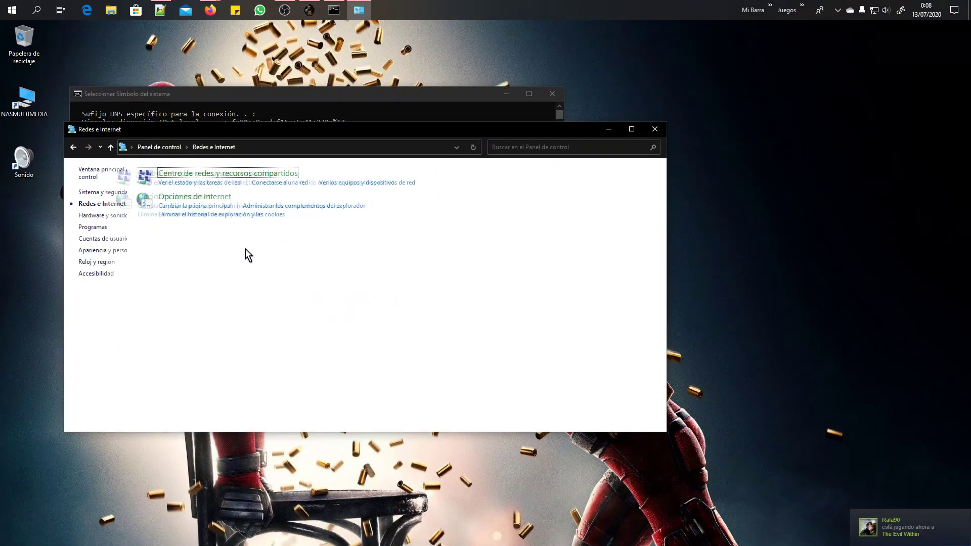
{"action": "left_click", "coordinate": [232, 175]}
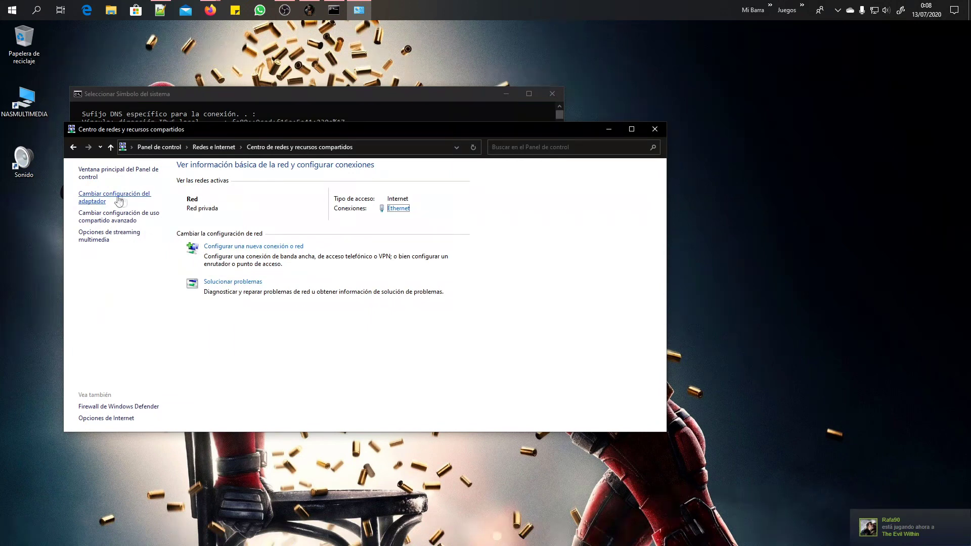
{"action": "left_click", "coordinate": [100, 201]}
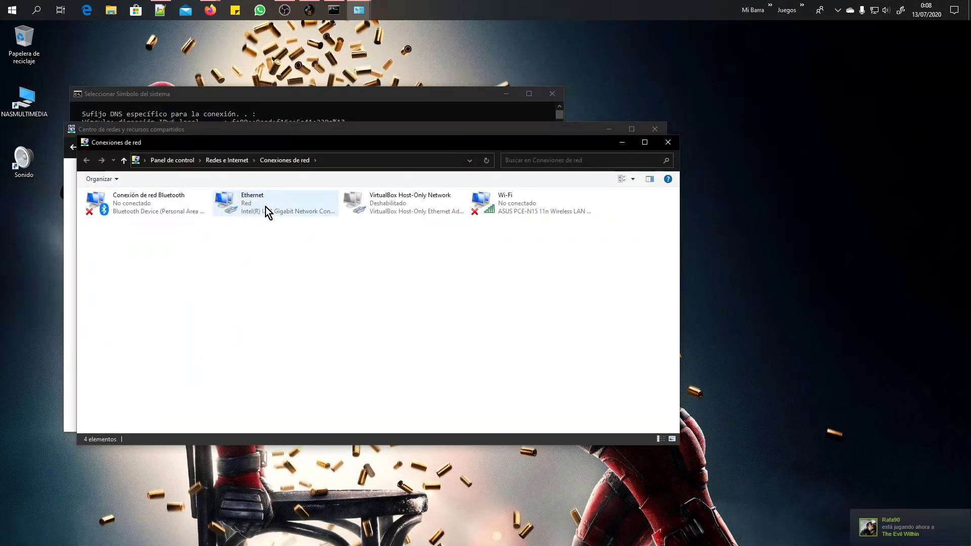
{"action": "left_click", "coordinate": [654, 129]}
{"action": "left_click_drag", "start_coordinate": [317, 147], "coordinate": [469, 153]}
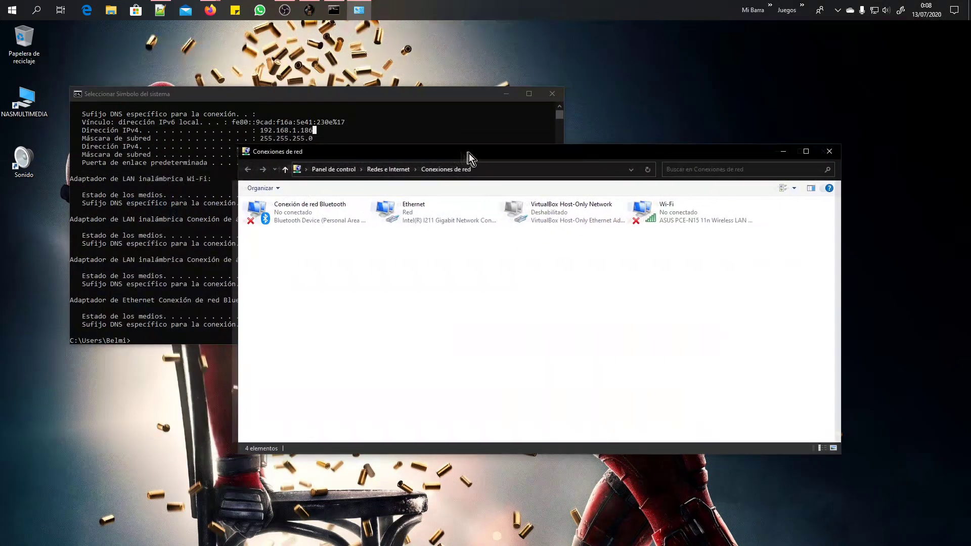
- Open the Ethernet adapter's Internet Protocol version 4 (TCP/IPv4) properties and place them beside the ipconfig output
{"action": "left_click", "coordinate": [440, 214]}
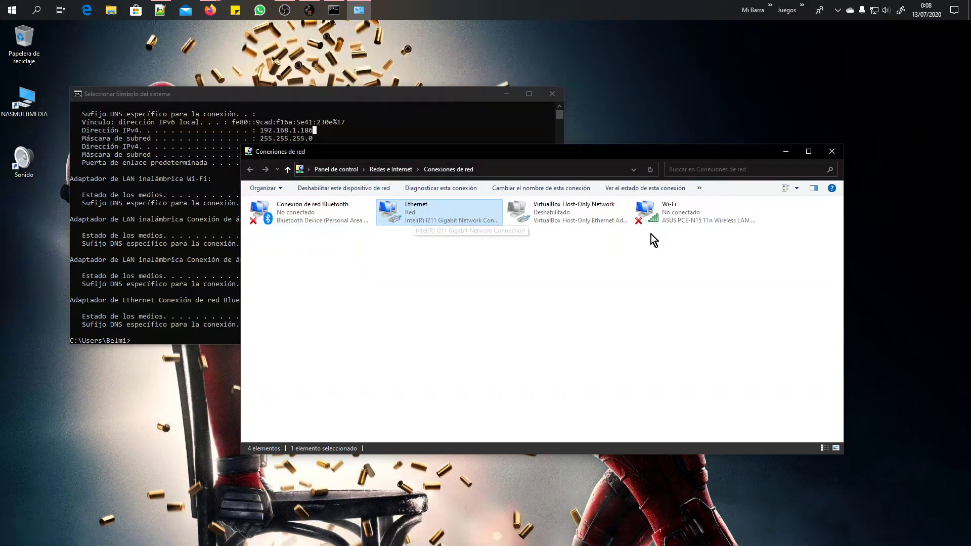
{"action": "left_click", "coordinate": [688, 220]}
{"action": "left_click", "coordinate": [458, 215]}
{"action": "right_click", "coordinate": [417, 218]}
{"action": "left_click", "coordinate": [451, 314]}
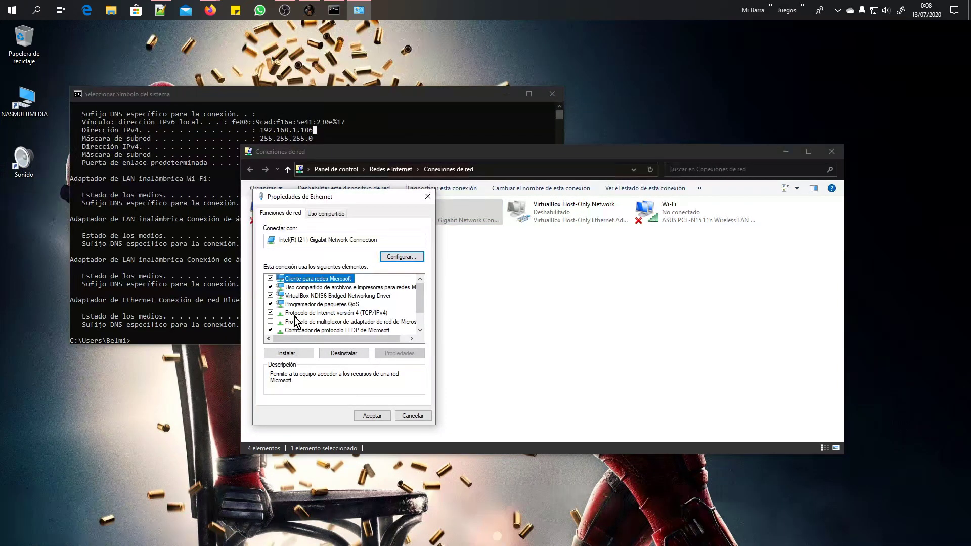
{"action": "left_click", "coordinate": [361, 314]}
{"action": "double_click", "coordinate": [360, 315]}
{"action": "left_click_drag", "start_coordinate": [313, 240], "coordinate": [546, 156]}
{"action": "left_click_drag", "start_coordinate": [357, 95], "coordinate": [294, 98]}
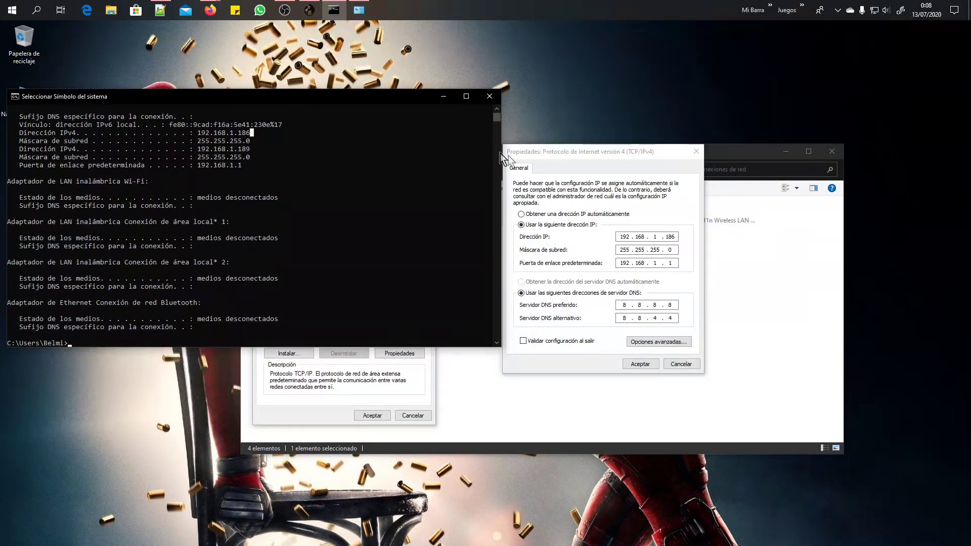
{"action": "left_click", "coordinate": [535, 158]}
- Re-enter the Ethernet adapter's static IP address as 192.168.1.186 with subnet mask 255.255.255.0
{"action": "left_click", "coordinate": [554, 214]}
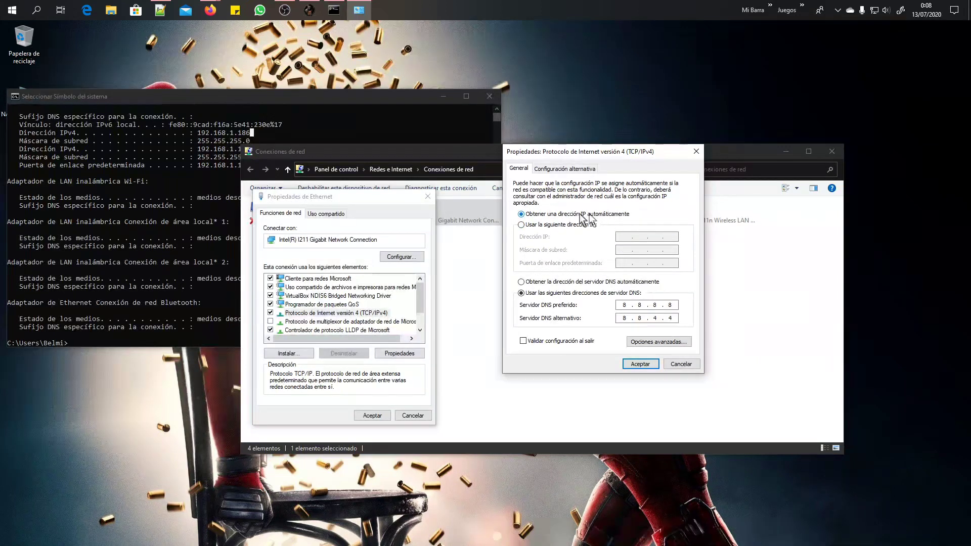
{"action": "left_click", "coordinate": [571, 226]}
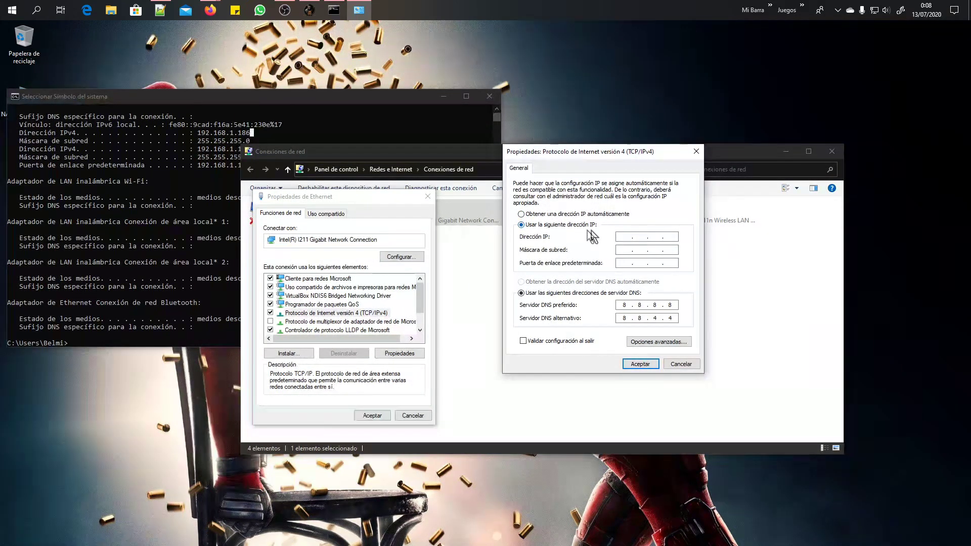
{"action": "left_click_drag", "start_coordinate": [250, 99], "coordinate": [245, 68]}
{"action": "left_click", "coordinate": [630, 238]}
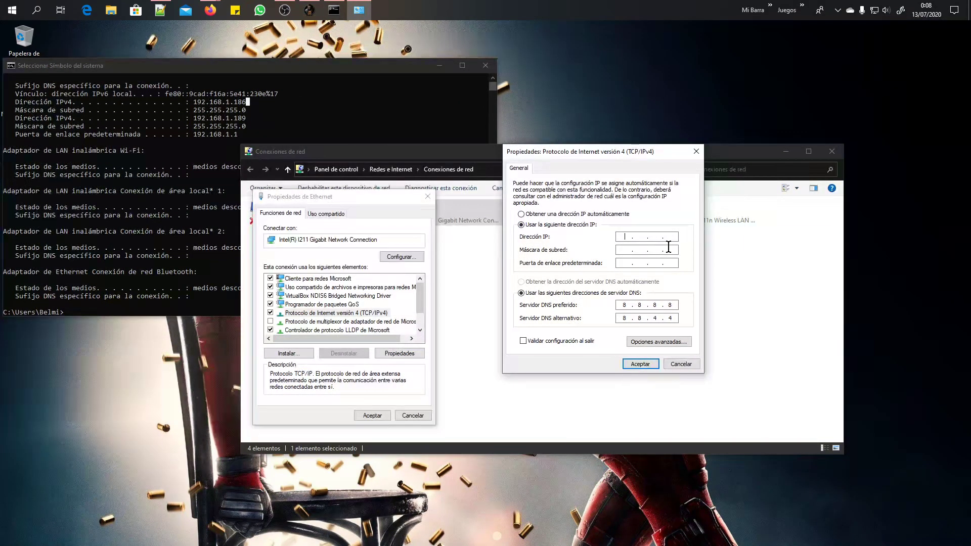
{"action": "type", "text": "192 . 168 . 1 . 186"}
{"action": "key", "text": "Tab"}
{"action": "key", "text": "Tab"}
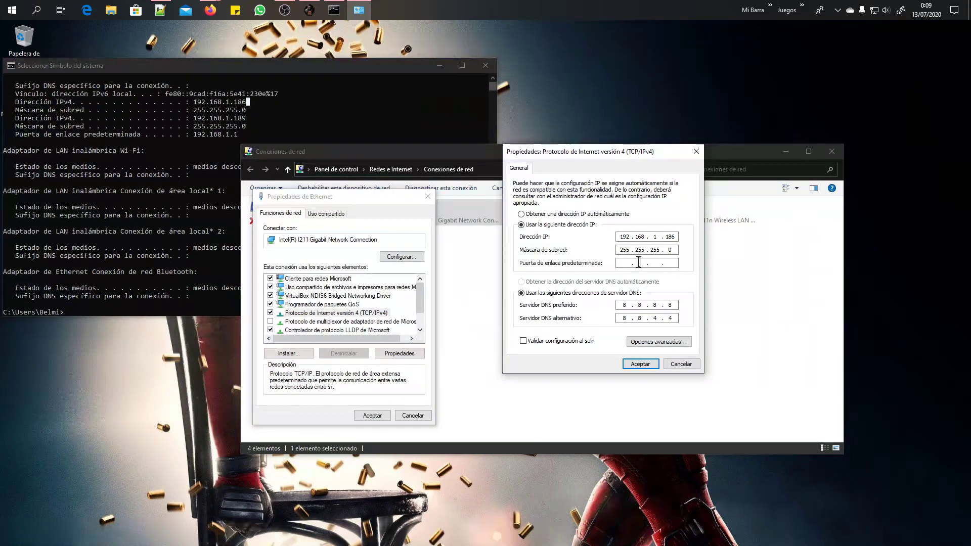
- Start entering the default gateway with 192.168. to match the ipconfig output, and cancel the IPv4 and Ethernet properties
{"action": "left_click", "coordinate": [238, 136]}
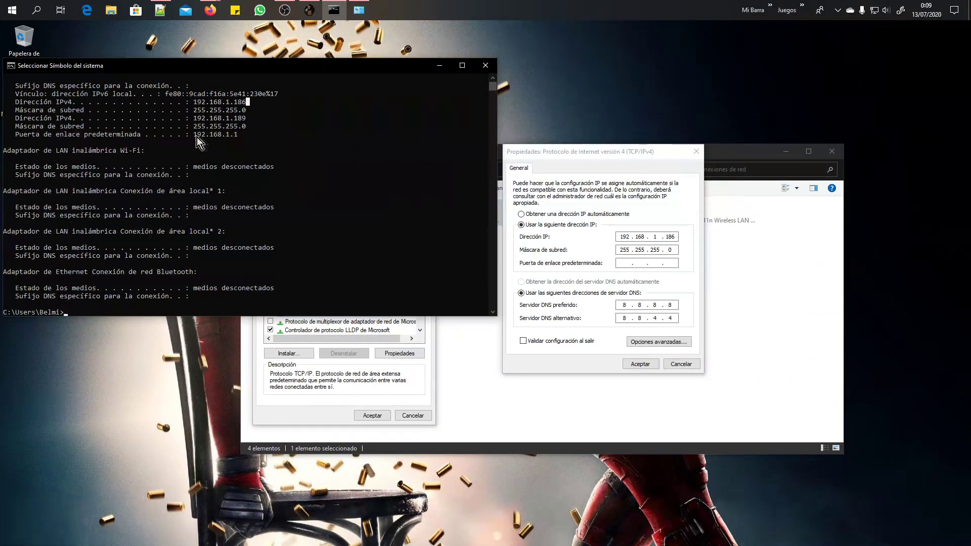
{"action": "left_click", "coordinate": [624, 267]}
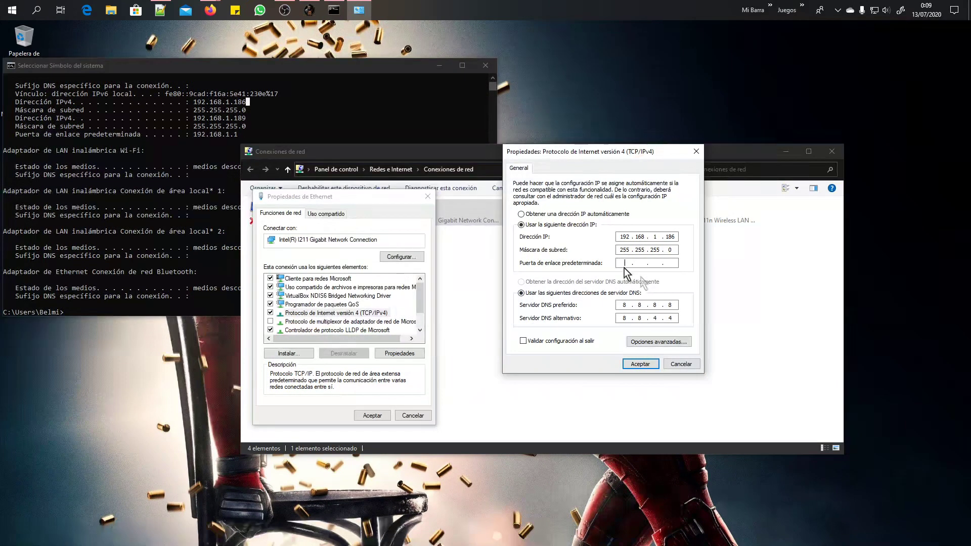
{"action": "type", "text": "192.168."}
{"action": "double_click", "coordinate": [621, 304]}
{"action": "left_click", "coordinate": [681, 365]}
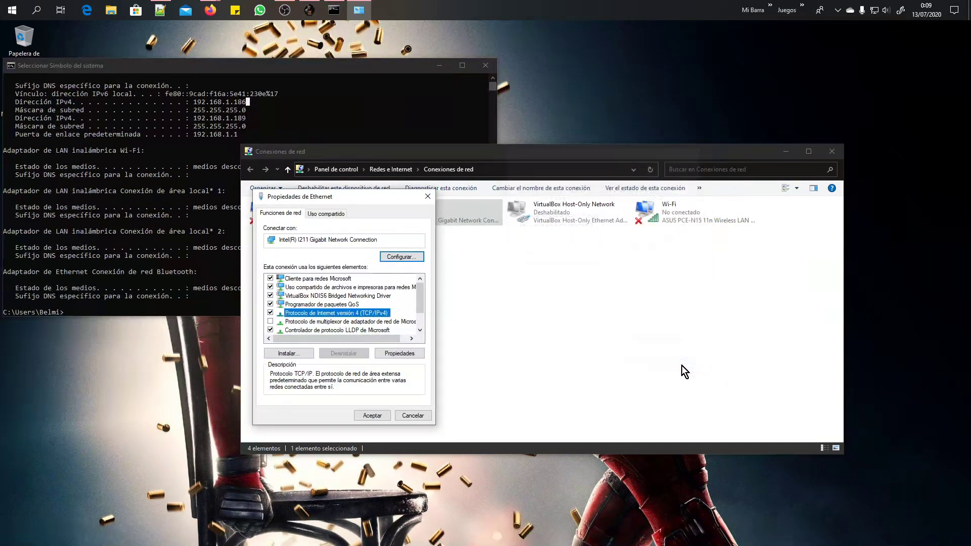
{"action": "left_click", "coordinate": [413, 416]}
- Bring the Command Prompt forward, narrow its window, and highlight the IPv4 address and the default gateway address
{"action": "left_click", "coordinate": [226, 69]}
{"action": "left_click_drag", "start_coordinate": [225, 69], "coordinate": [316, 69]}
{"action": "left_click_drag", "start_coordinate": [587, 219], "coordinate": [459, 193]}
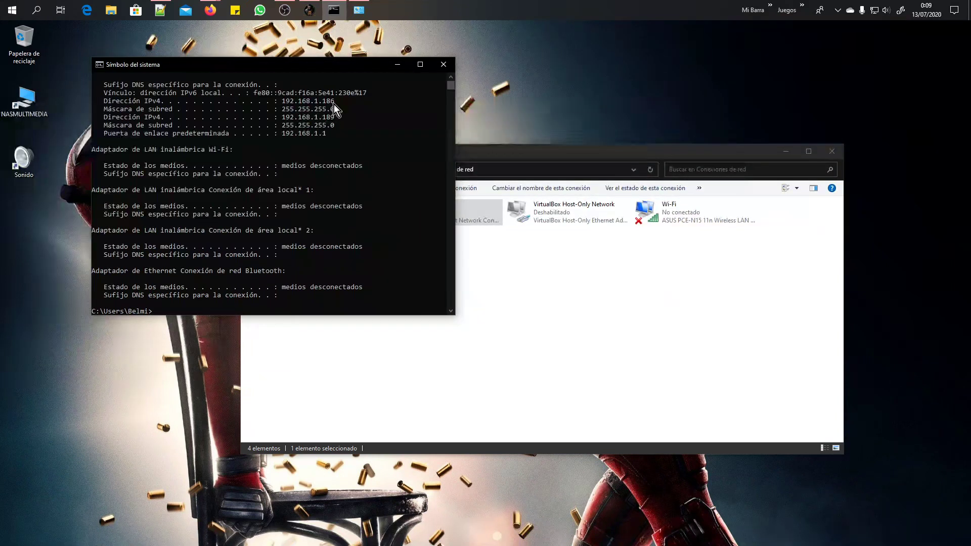
{"action": "left_click_drag", "start_coordinate": [333, 104], "coordinate": [288, 101]}
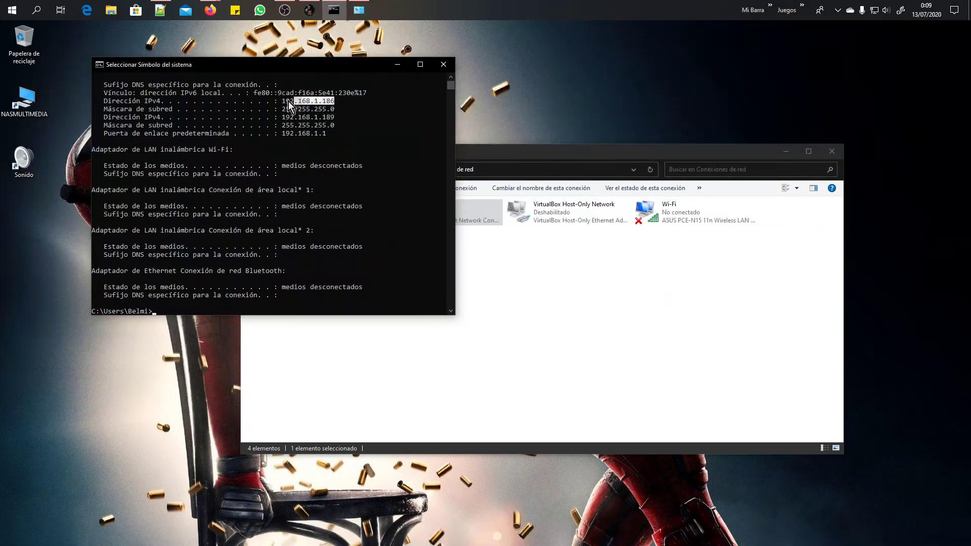
{"action": "left_click", "coordinate": [333, 102]}
{"action": "left_click_drag", "start_coordinate": [327, 138], "coordinate": [312, 136]}
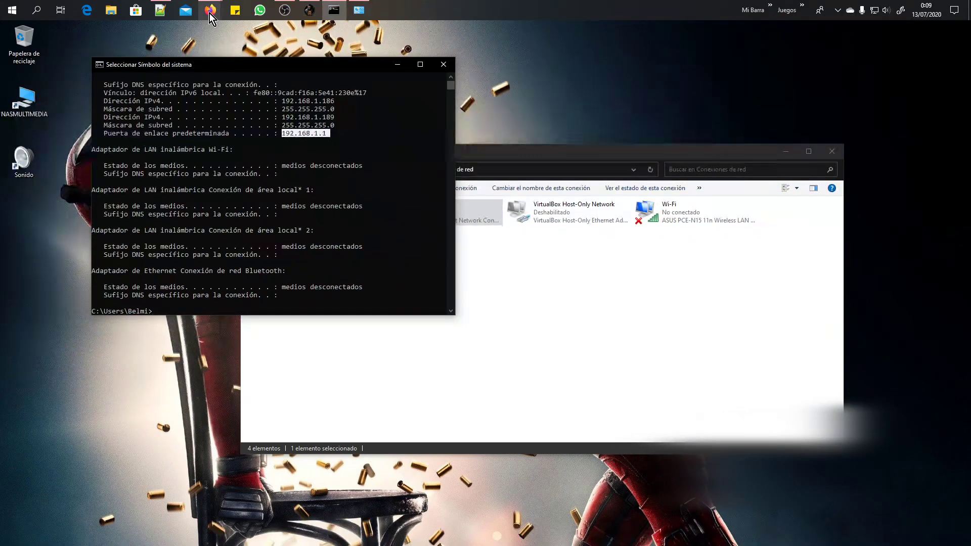
- Switch to Firefox beside the Command Prompt and open the router's configuration page at 192.168.1.1
{"action": "mouse_move", "coordinate": [211, 10]}
{"action": "left_click", "coordinate": [283, 63]}
{"action": "left_click_drag", "start_coordinate": [286, 64], "coordinate": [245, 71]}
{"action": "left_click", "coordinate": [495, 68]}
{"action": "type", "text": "19"}
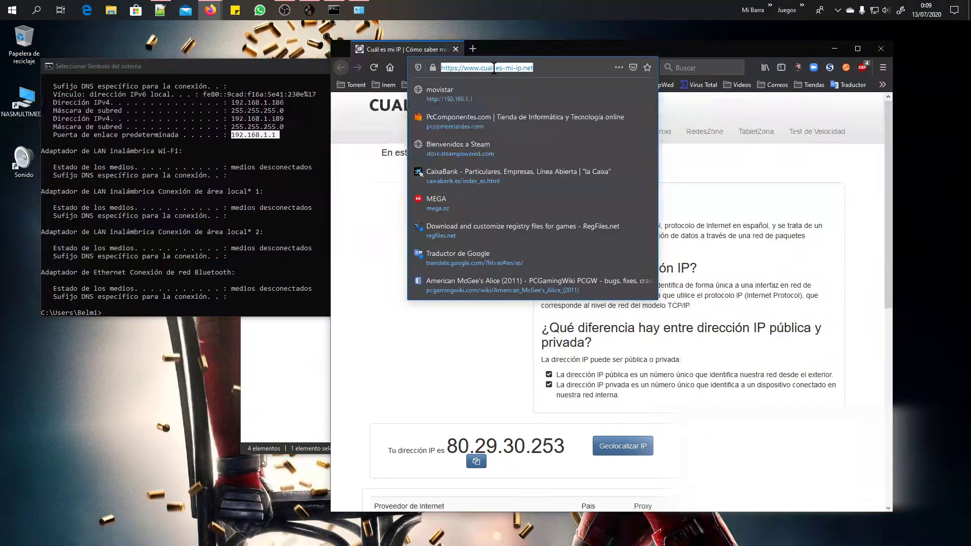
{"action": "type", "text": "2.168.1.1"}
{"action": "key", "text": "Return"}
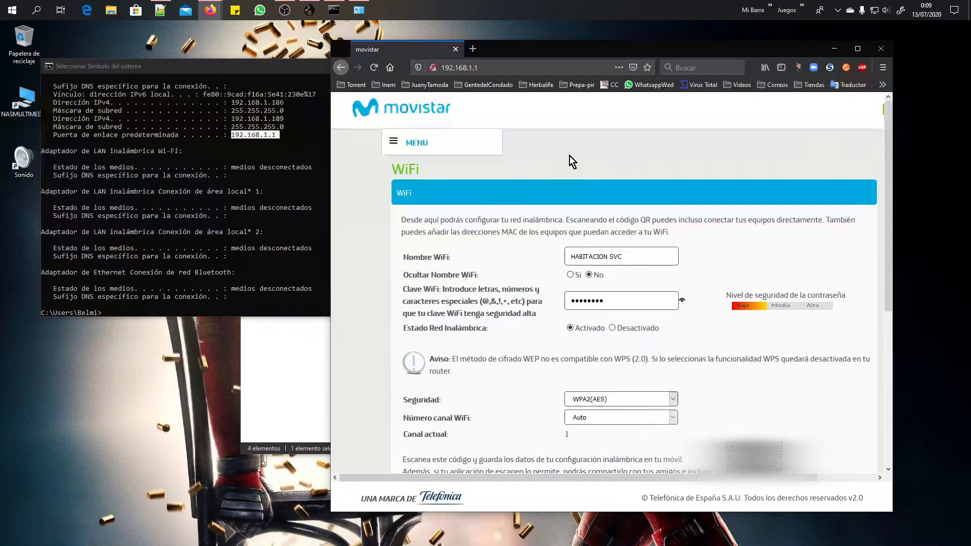
- Look through the router's WiFi, WPS and MAC filtering sections, comparing the address with the gateway in the Command Prompt
{"action": "scroll", "coordinate": [569, 156], "scroll_direction": "down", "scroll_amount": 3}
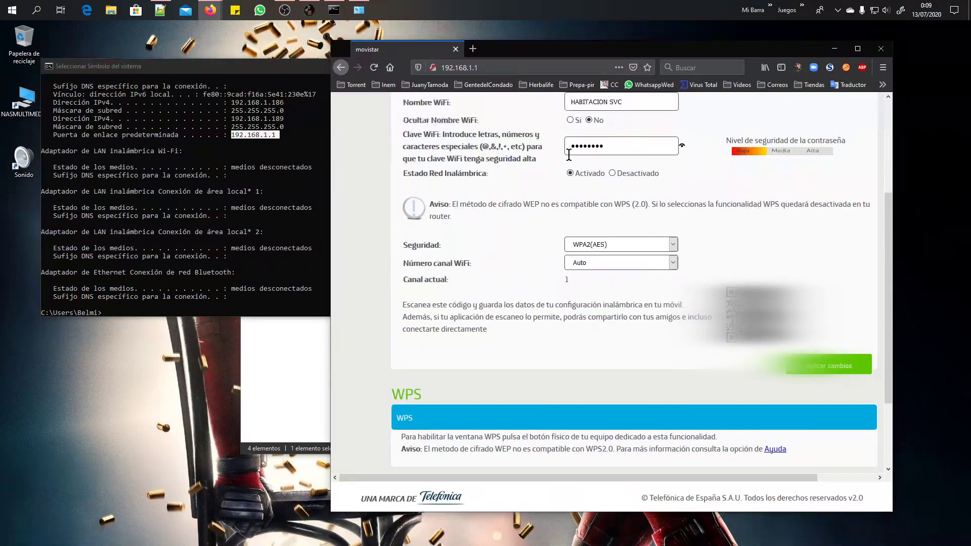
{"action": "scroll", "coordinate": [570, 155], "scroll_direction": "up", "scroll_amount": 3}
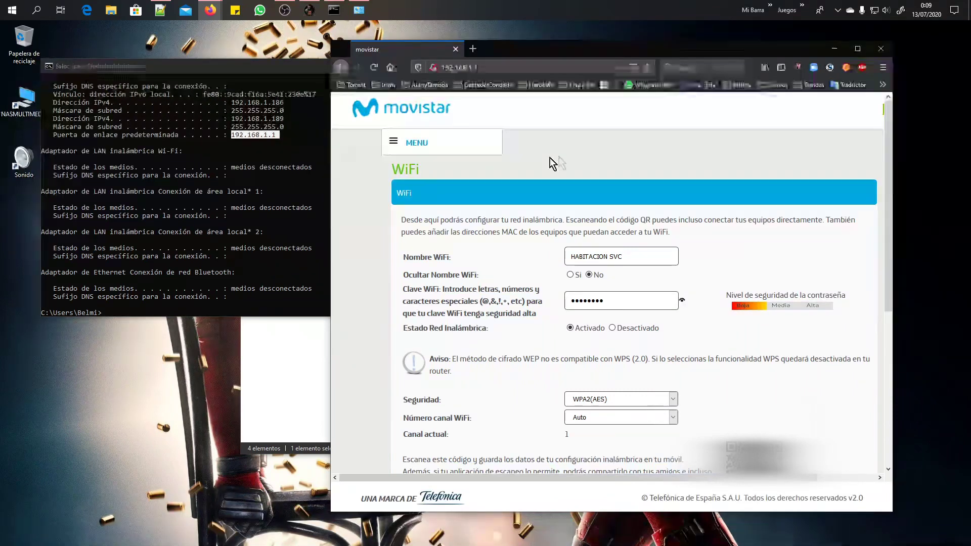
{"action": "left_click", "coordinate": [275, 145]}
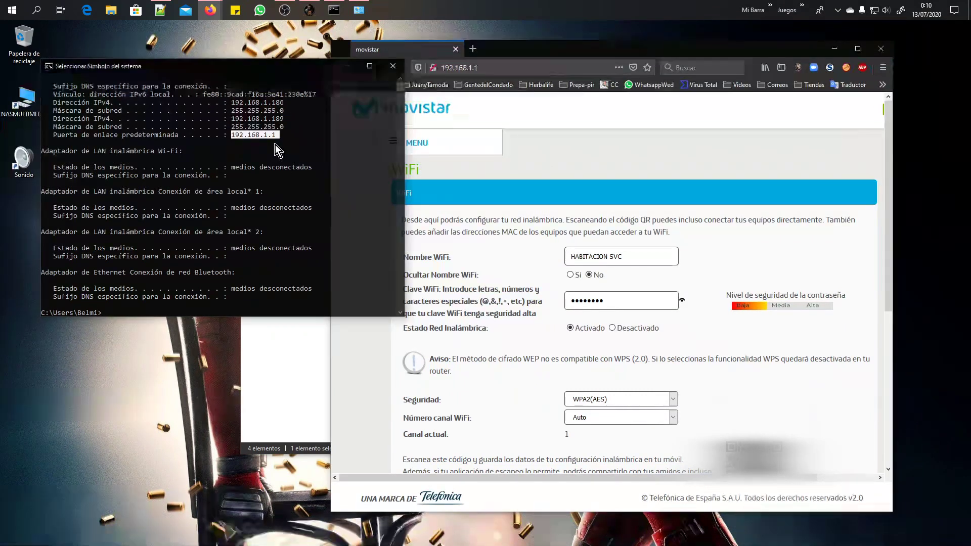
{"action": "left_click", "coordinate": [515, 46]}
{"action": "scroll", "coordinate": [490, 185], "scroll_direction": "down", "scroll_amount": 5}
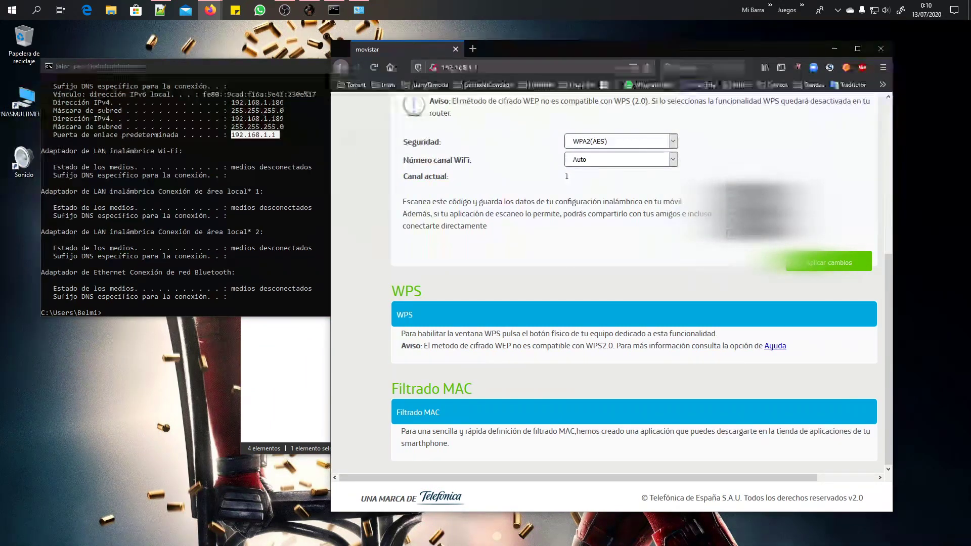
- Return to the start of the router's WiFi page, shift the Command Prompt aside, and highlight the IPv4 address 192.168.1.186
{"action": "scroll", "coordinate": [481, 192], "scroll_direction": "up", "scroll_amount": 3}
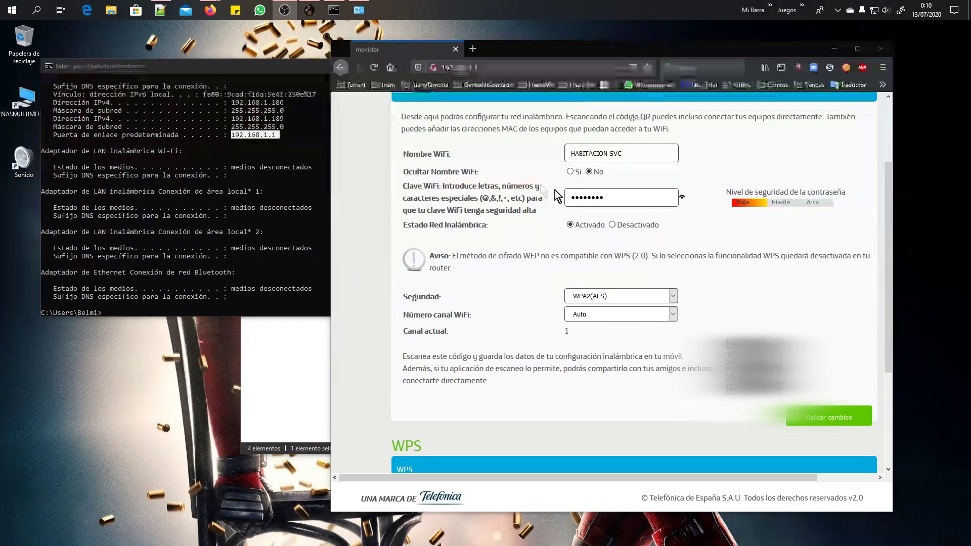
{"action": "scroll", "coordinate": [506, 180], "scroll_direction": "up", "scroll_amount": 2}
{"action": "left_click_drag", "start_coordinate": [232, 71], "coordinate": [200, 87]}
{"action": "left_click_drag", "start_coordinate": [372, 183], "coordinate": [320, 180]}
{"action": "left_click_drag", "start_coordinate": [255, 116], "coordinate": [219, 122]}
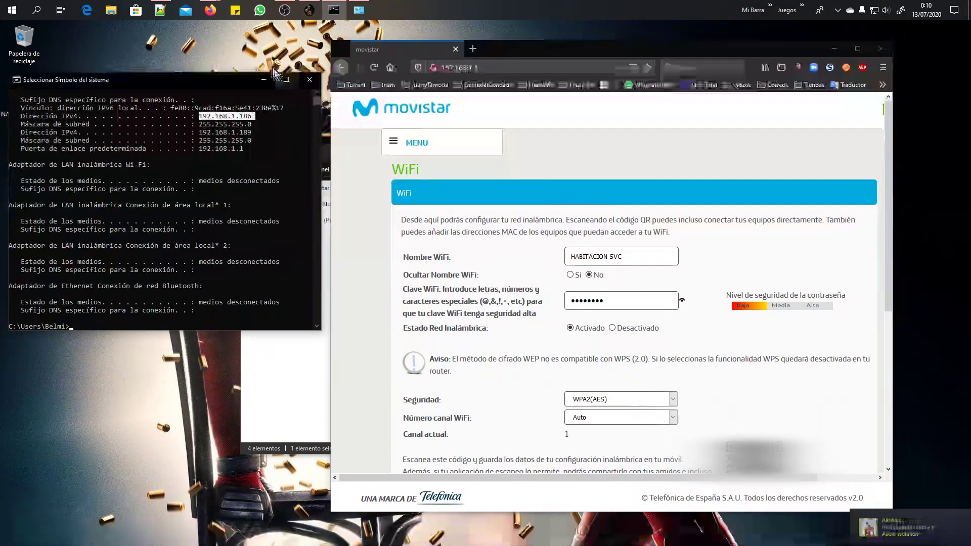
- Bring up the Firefox window with Steam's required ports article and place it beside the Command Prompt
{"action": "left_click", "coordinate": [216, 13]}
{"action": "mouse_move", "coordinate": [254, 50]}
{"action": "left_click", "coordinate": [262, 56]}
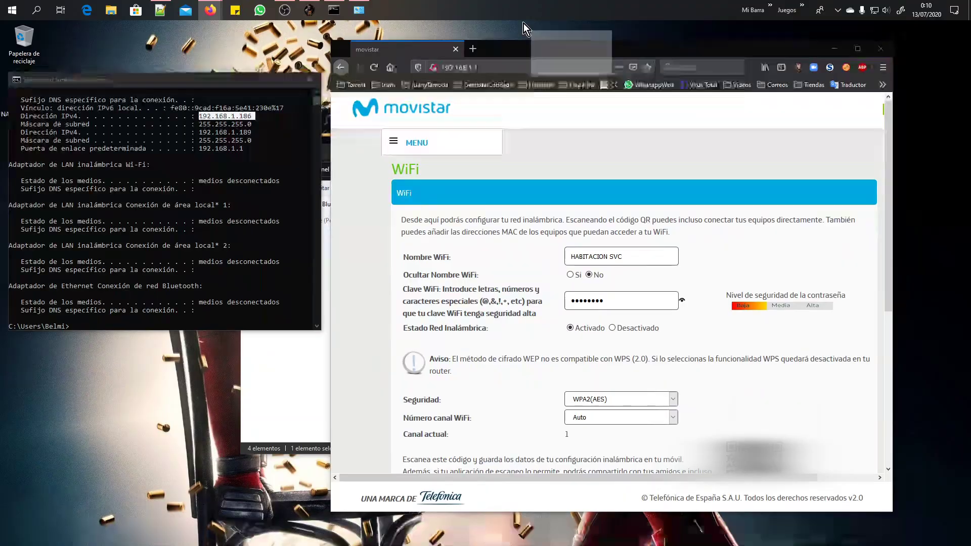
{"action": "key", "text": "alt+Tab"}
{"action": "double_click", "coordinate": [517, 34]}
{"action": "left_click_drag", "start_coordinate": [365, 39], "coordinate": [628, 38]}
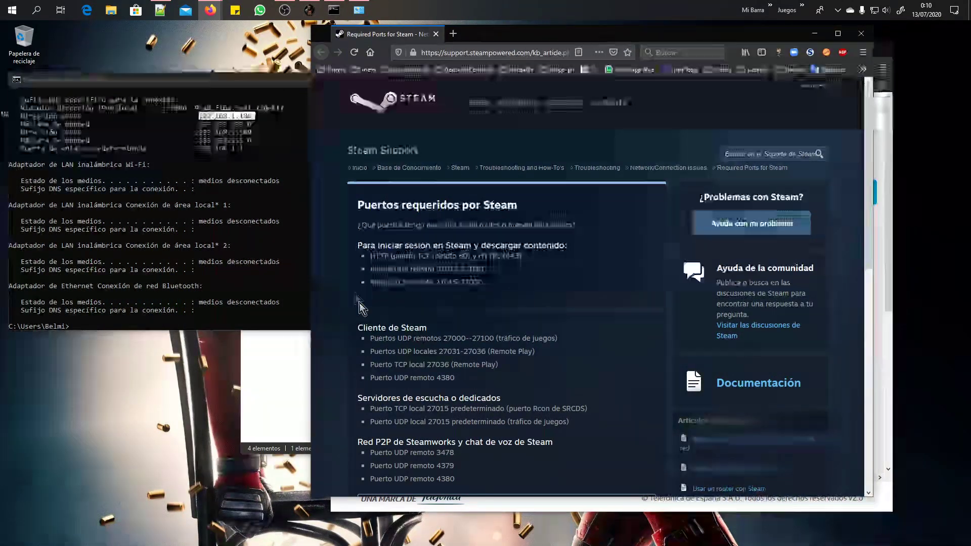
- Examine Steam's required ports, highlighting the listen or dedicated servers section, port 27015 and the start of the client's remote UDP range
{"action": "left_click_drag", "start_coordinate": [363, 245], "coordinate": [505, 399]}
{"action": "scroll", "coordinate": [478, 278], "scroll_direction": "down", "scroll_amount": 3}
{"action": "left_click", "coordinate": [463, 251]}
{"action": "scroll", "coordinate": [463, 251], "scroll_direction": "up", "scroll_amount": 3}
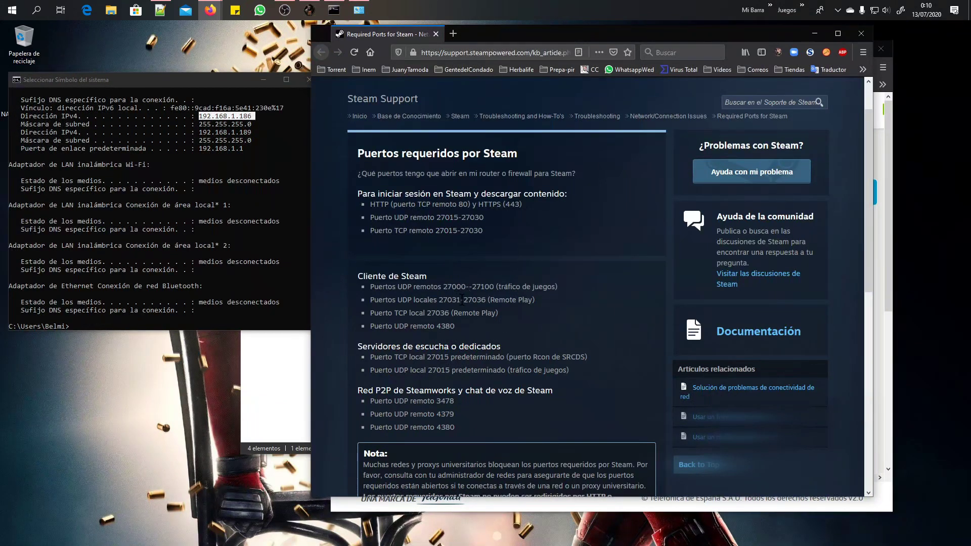
{"action": "scroll", "coordinate": [486, 293], "scroll_direction": "down", "scroll_amount": 1}
{"action": "left_click_drag", "start_coordinate": [587, 326], "coordinate": [357, 296]}
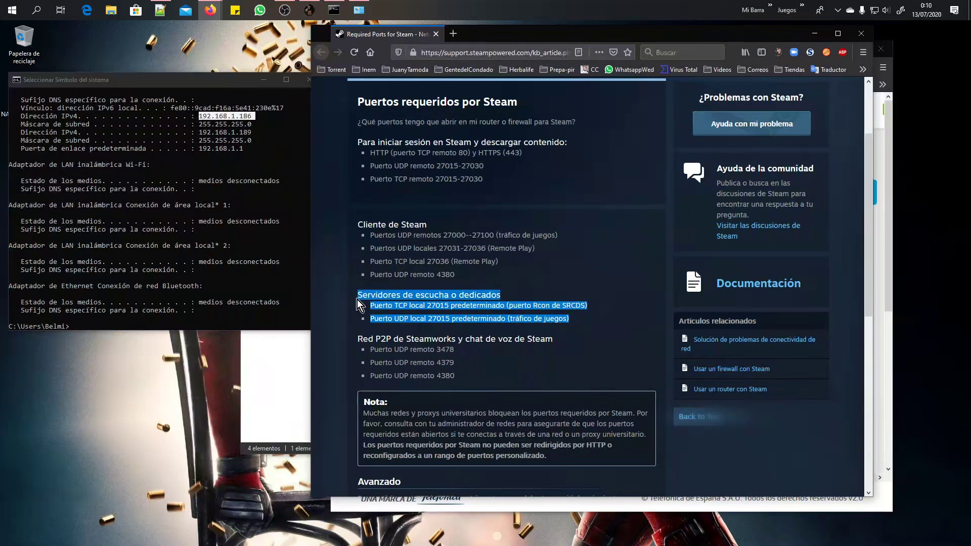
{"action": "left_click", "coordinate": [464, 282]}
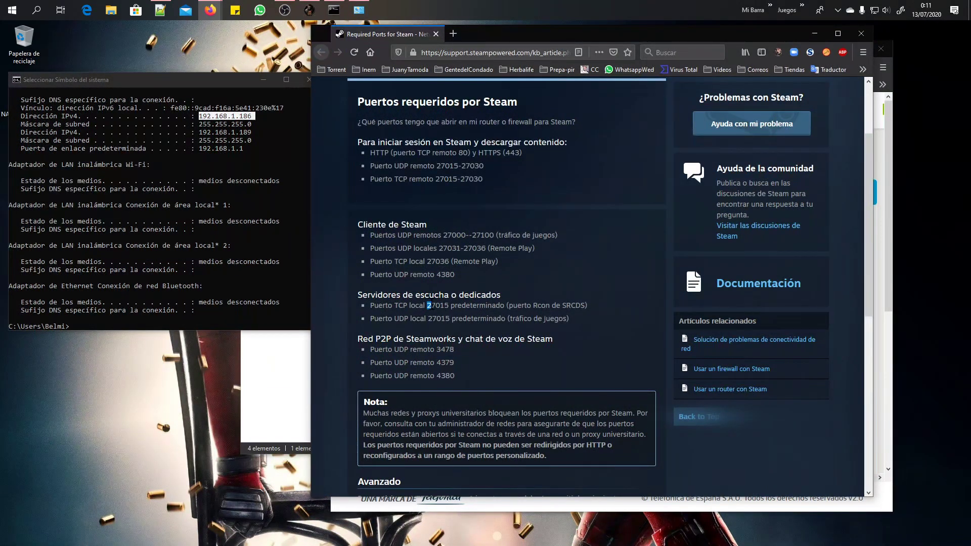
{"action": "left_click_drag", "start_coordinate": [444, 306], "coordinate": [458, 308]}
{"action": "left_click_drag", "start_coordinate": [444, 235], "coordinate": [447, 235]}
{"action": "mouse_move", "coordinate": [469, 235]}
{"action": "left_mouse_down"}
{"action": "mouse_move", "coordinate": [466, 281]}
{"action": "mouse_move", "coordinate": [479, 239]}
{"action": "left_mouse_up"}
- Minimize the Steam ports article and open the router's Puertos configuration page
{"action": "left_click", "coordinate": [815, 34]}
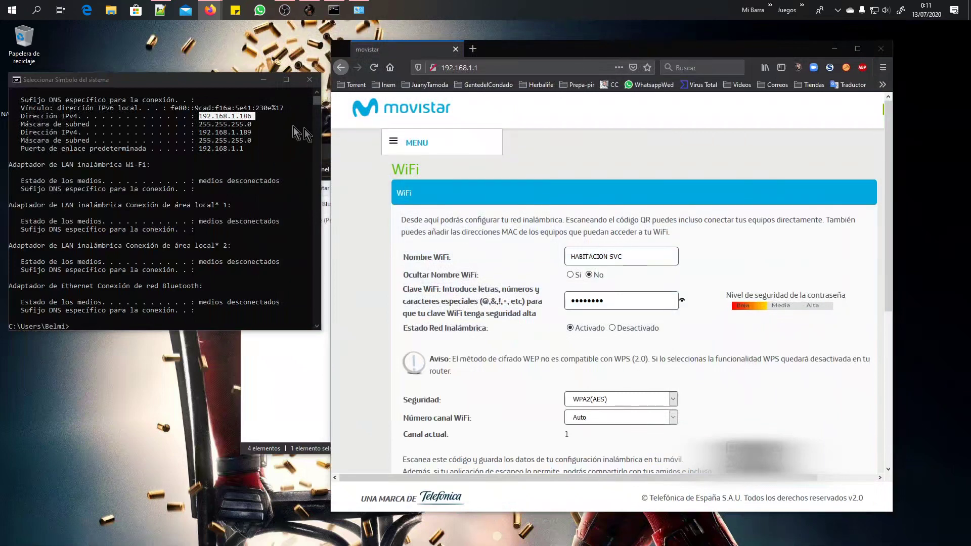
{"action": "left_click", "coordinate": [263, 156]}
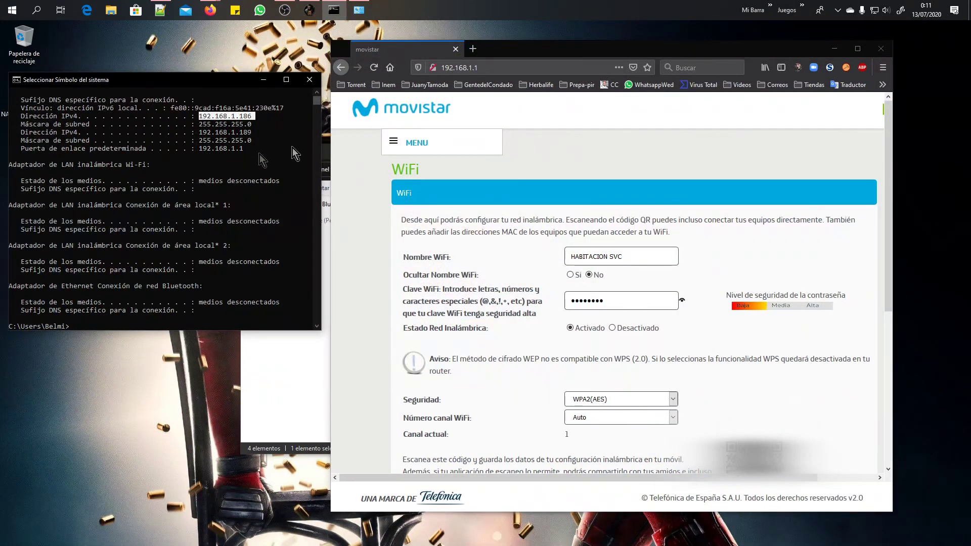
{"action": "left_click", "coordinate": [462, 63]}
{"action": "left_click", "coordinate": [761, 166]}
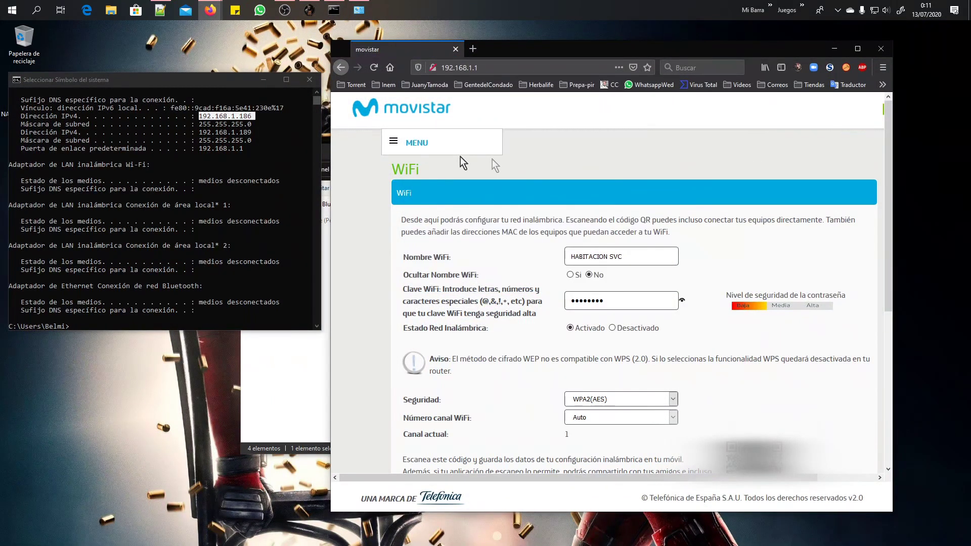
{"action": "left_click", "coordinate": [397, 146]}
{"action": "left_click", "coordinate": [416, 215]}
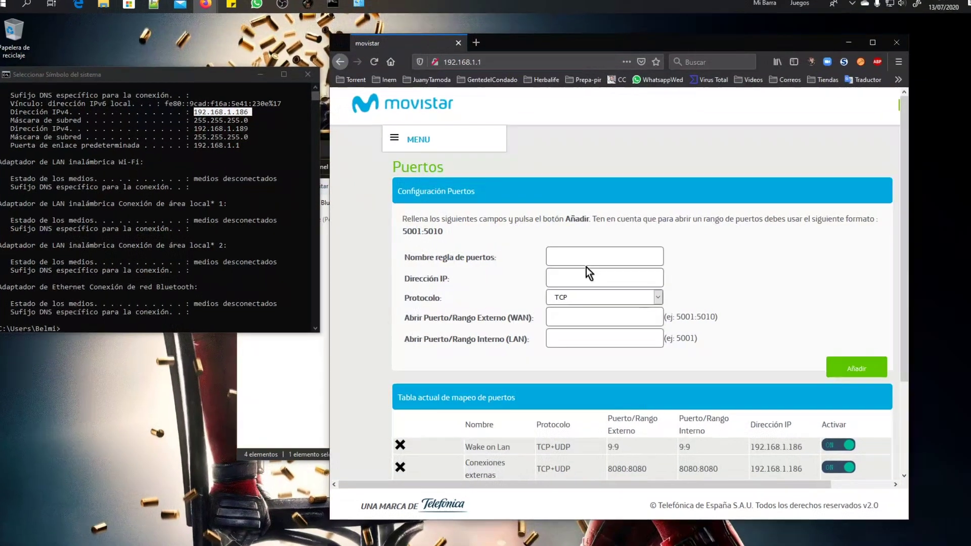
- Name the new port rule Steam and set its IP address to 192.168.1.186
{"action": "scroll", "coordinate": [572, 258], "scroll_direction": "down", "scroll_amount": 3}
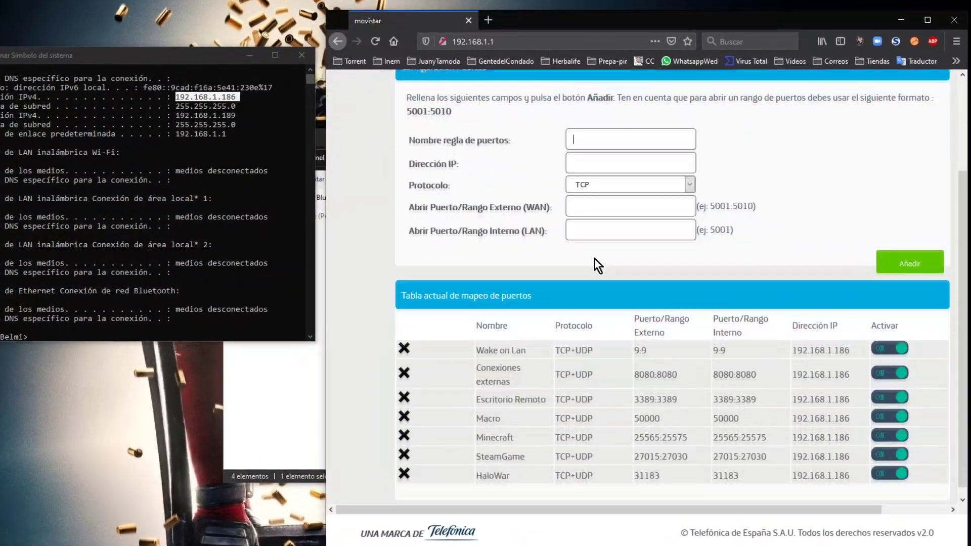
{"action": "type", "text": "Steam"}
{"action": "key", "text": "Tab"}
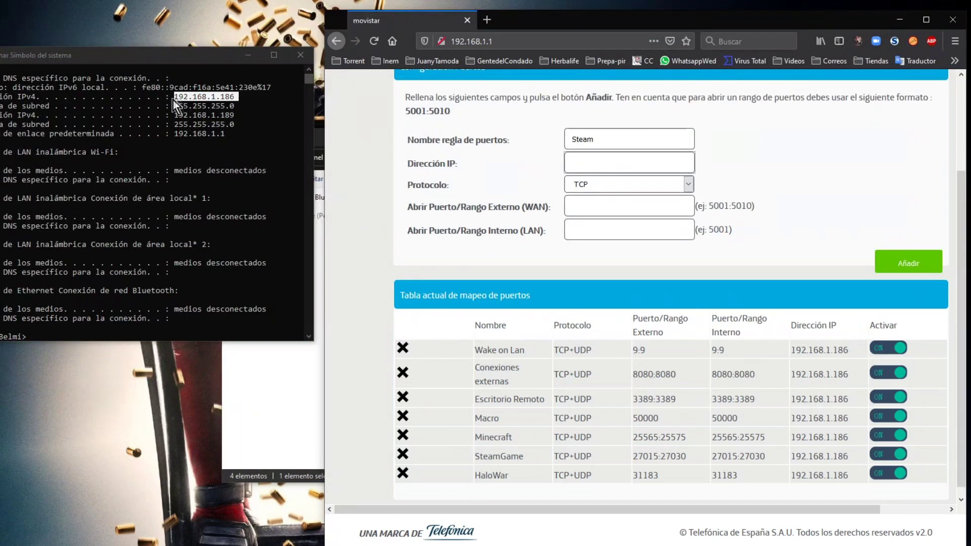
{"action": "left_click", "coordinate": [601, 171]}
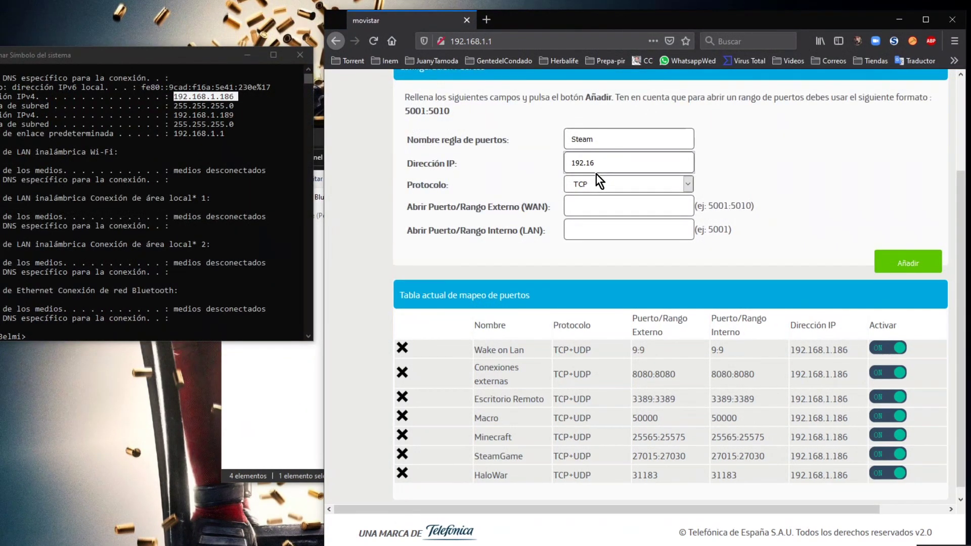
{"action": "type", "text": "192.168.1.186"}
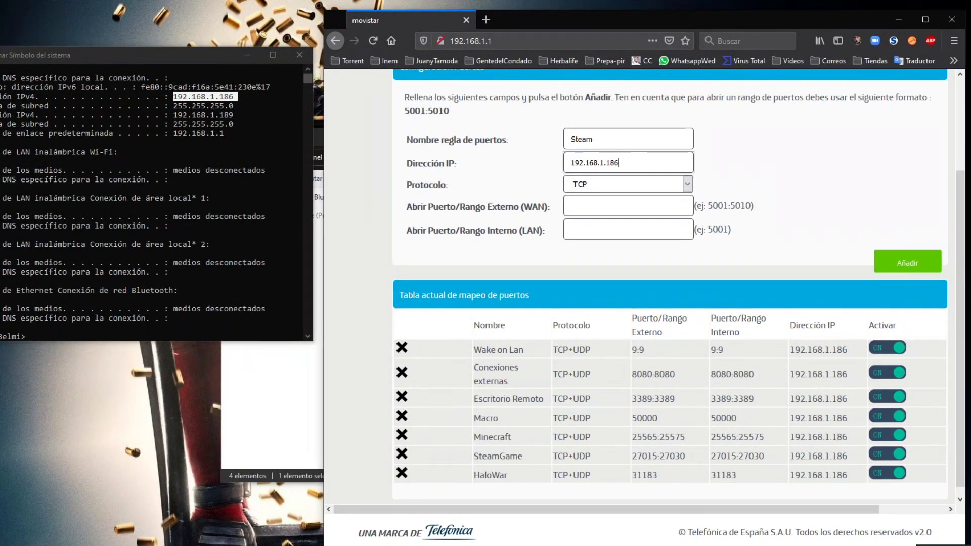
- Check the Steam ports article again and set the port rule's protocol to TCP+UDP
{"action": "mouse_move", "coordinate": [243, 7]}
{"action": "left_click", "coordinate": [283, 38]}
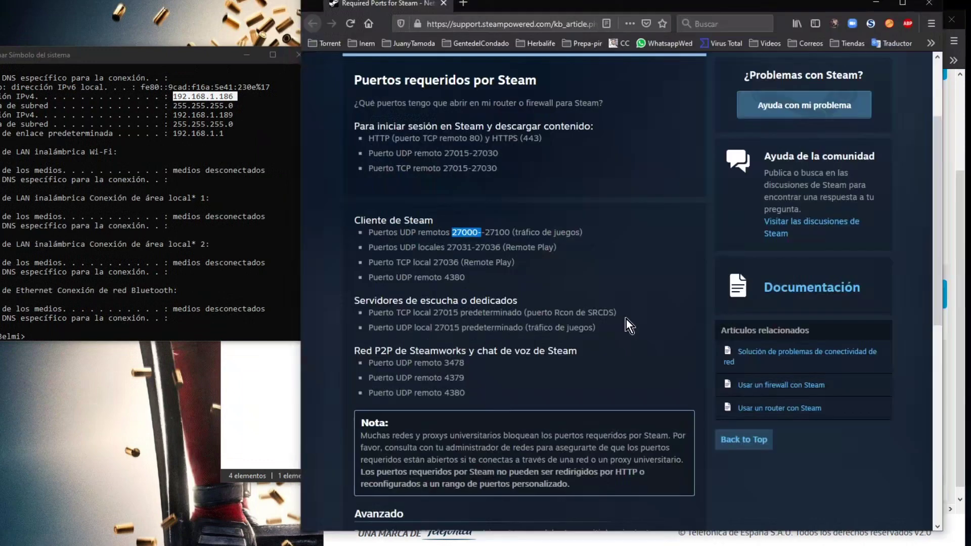
{"action": "left_click", "coordinate": [961, 65]}
{"action": "left_click", "coordinate": [676, 188]}
{"action": "left_click", "coordinate": [587, 228]}
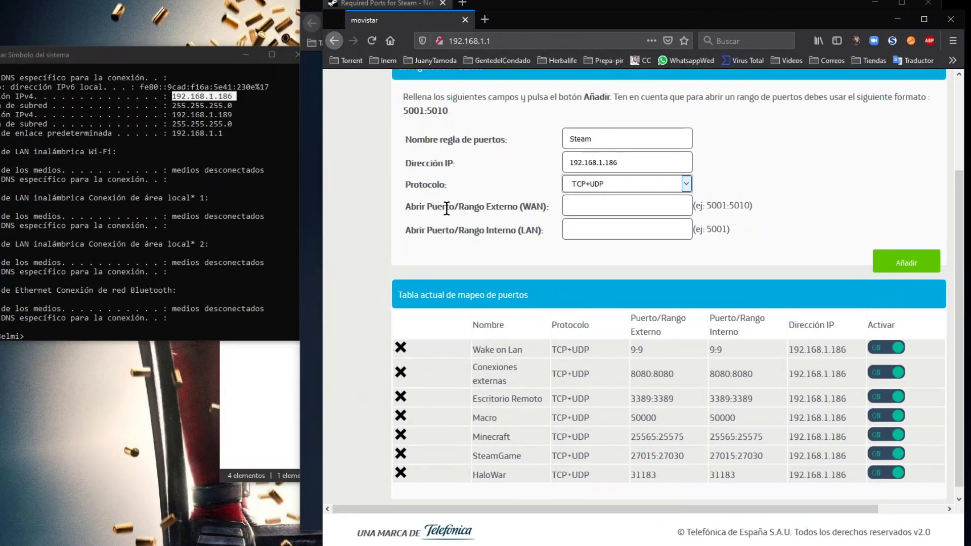
- Place the Steam ports article beside the router page and set the rule's external (WAN) port range to 27000:27100
{"action": "left_click_drag", "start_coordinate": [506, 2], "coordinate": [197, 16]}
{"action": "left_click", "coordinate": [660, 205]}
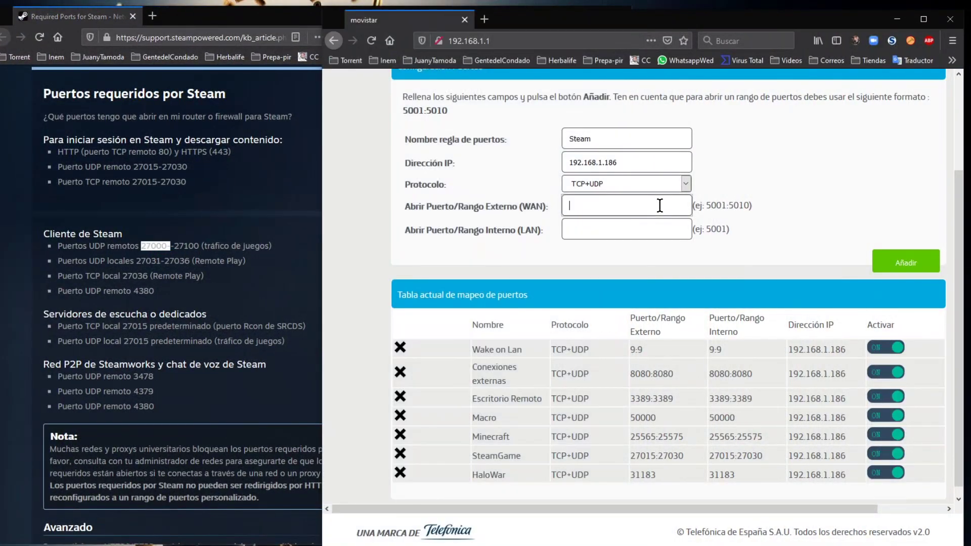
{"action": "type", "text": "27000"}
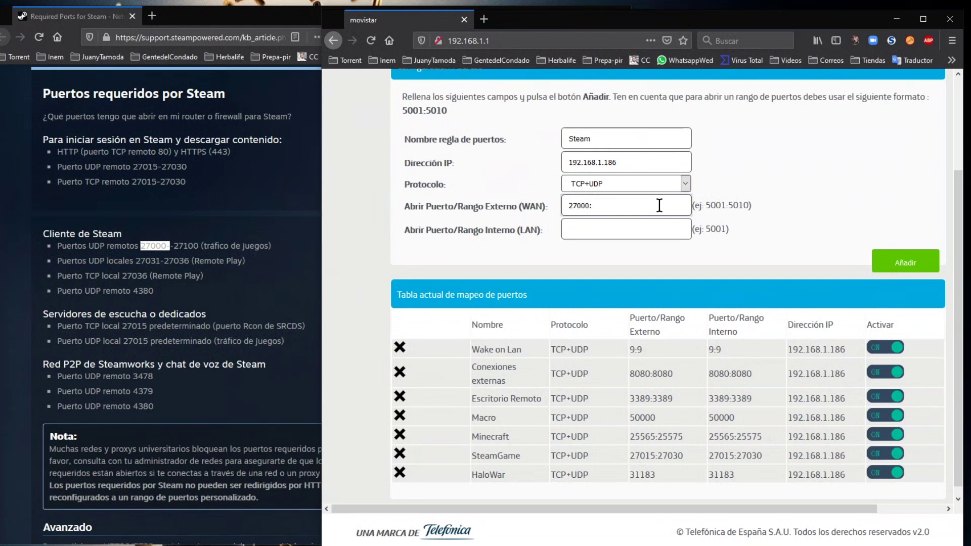
{"action": "type", "text": ":2710"}
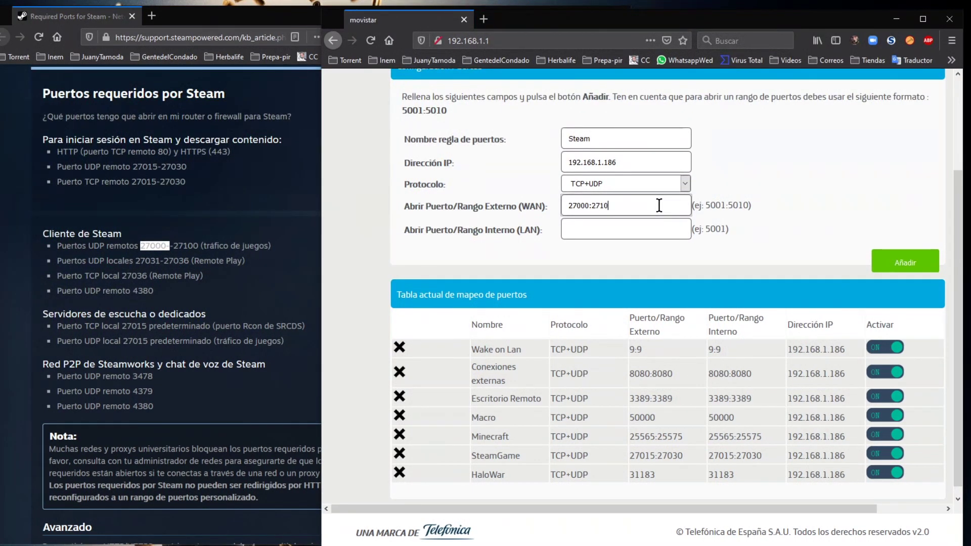
{"action": "type", "text": "0"}
- Copy the external port range 27000:27100 into the internal (LAN) range, and highlight the external range
{"action": "left_click_drag", "start_coordinate": [628, 206], "coordinate": [501, 201]}
{"action": "key", "text": "ctrl+c"}
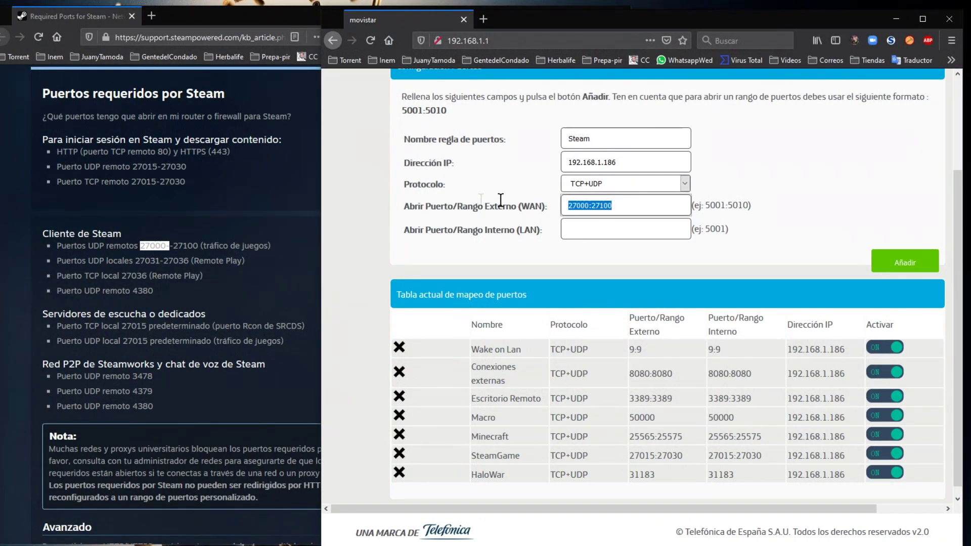
{"action": "left_click", "coordinate": [597, 230]}
{"action": "key", "text": "ctrl+v"}
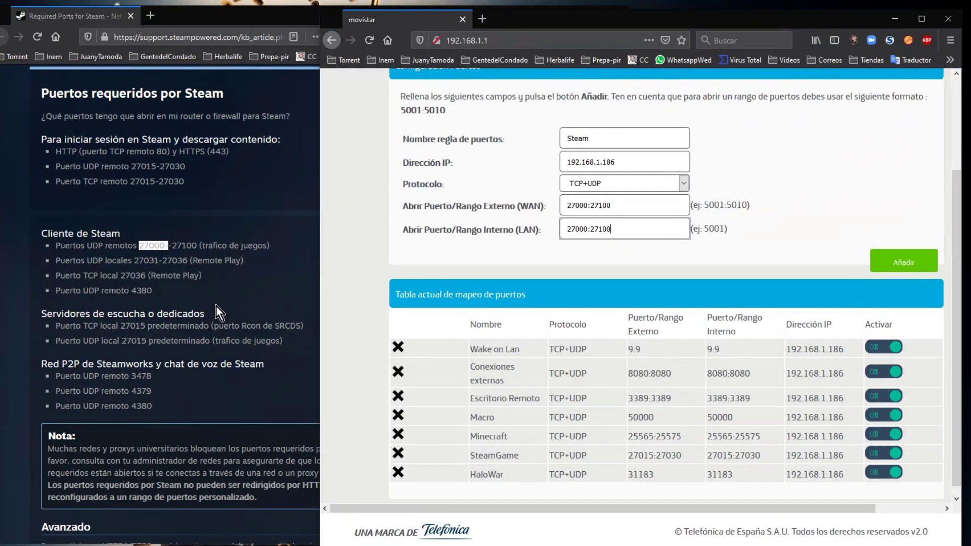
{"action": "triple_click", "coordinate": [630, 206]}
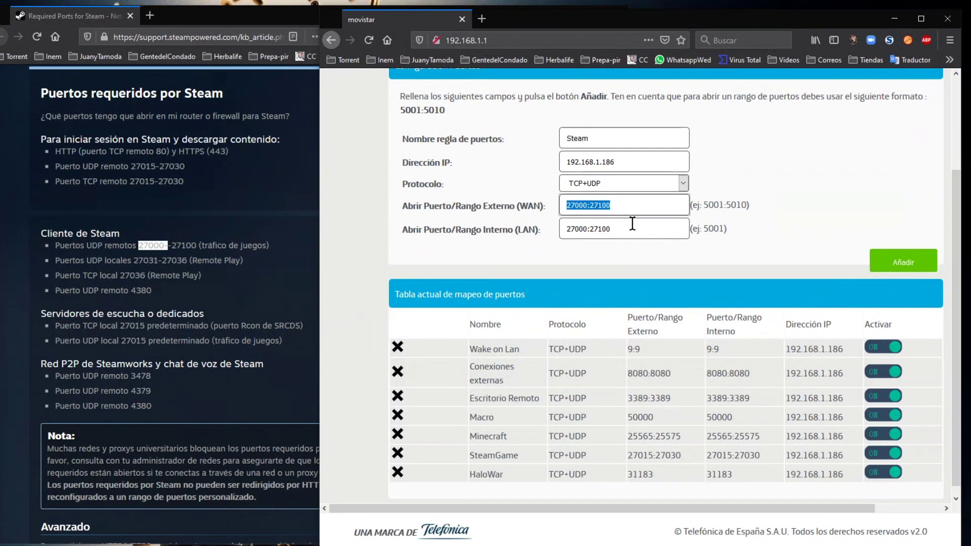
- Open the router's advanced configuration, accept its warning, and expand the Advanced Setup section
{"action": "scroll", "coordinate": [632, 223], "scroll_direction": "up", "scroll_amount": 3}
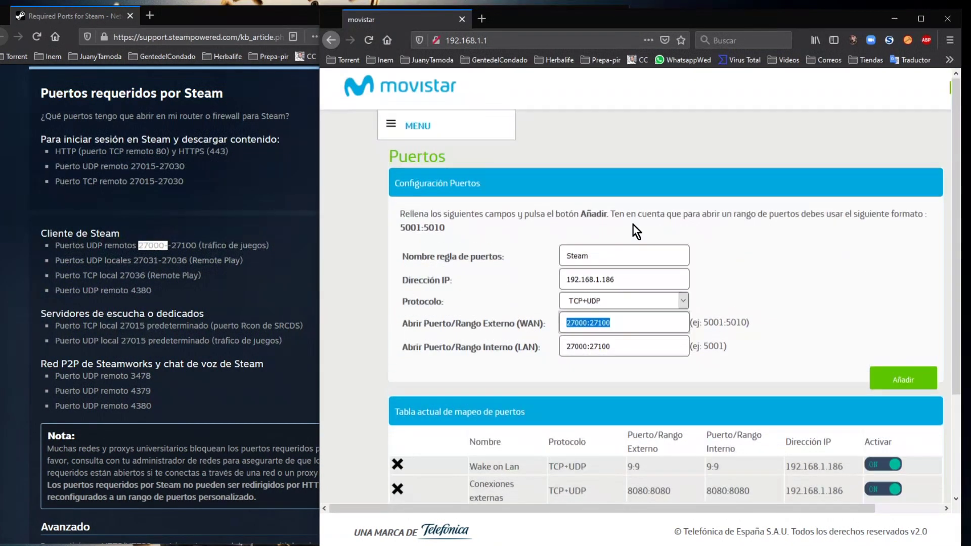
{"action": "left_click", "coordinate": [392, 130]}
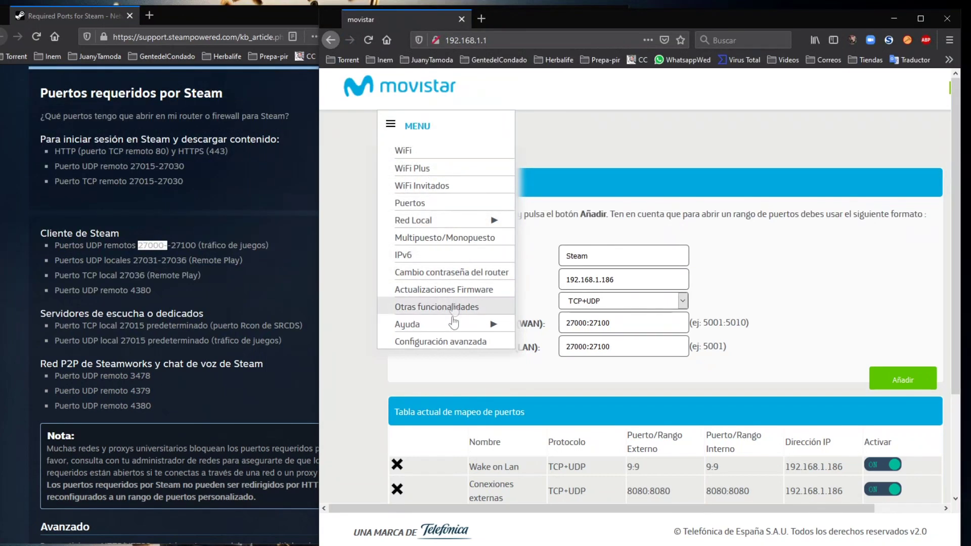
{"action": "left_click", "coordinate": [486, 343]}
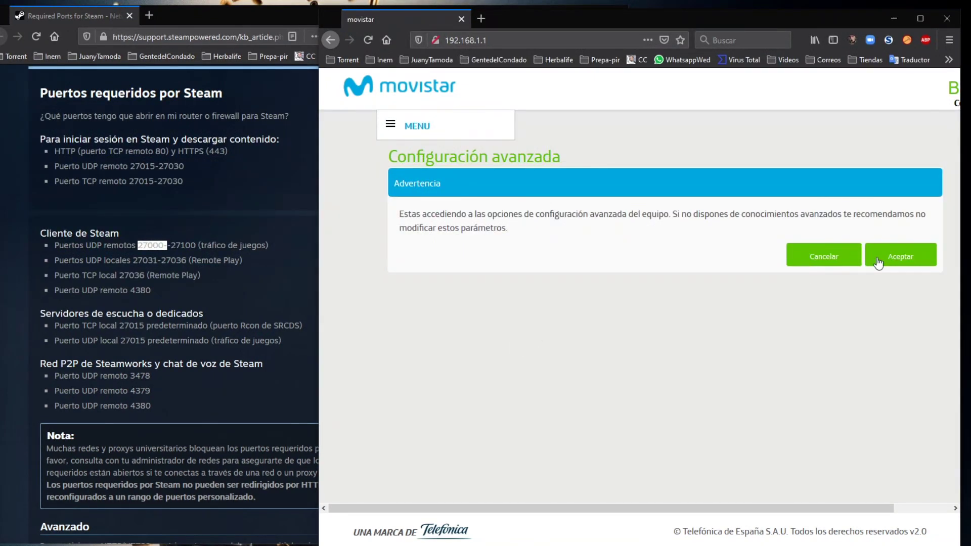
{"action": "left_click", "coordinate": [877, 258]}
{"action": "left_click", "coordinate": [340, 150]}
{"action": "left_click", "coordinate": [348, 140]}
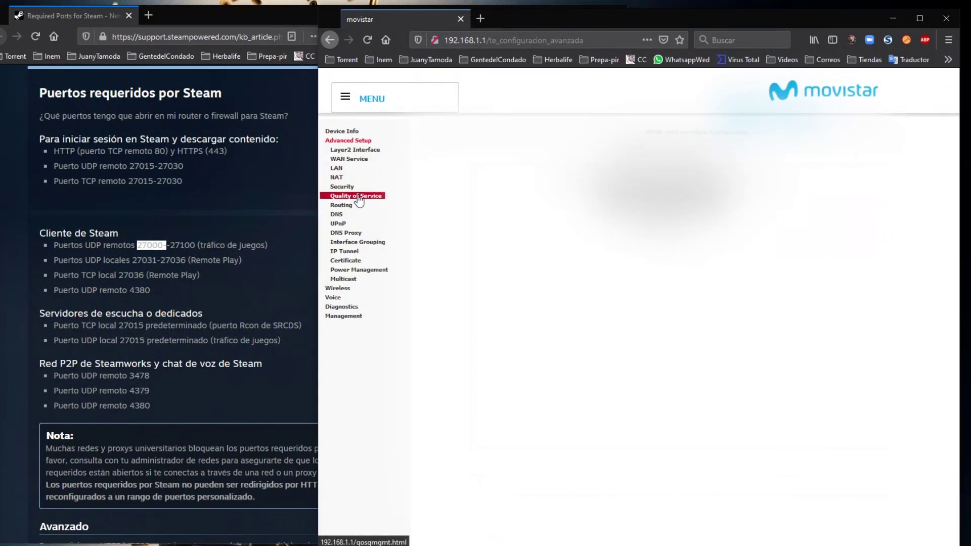
- Look through the WAN Service and LAN settings, and start adding a NAT virtual server
{"action": "left_click", "coordinate": [360, 160]}
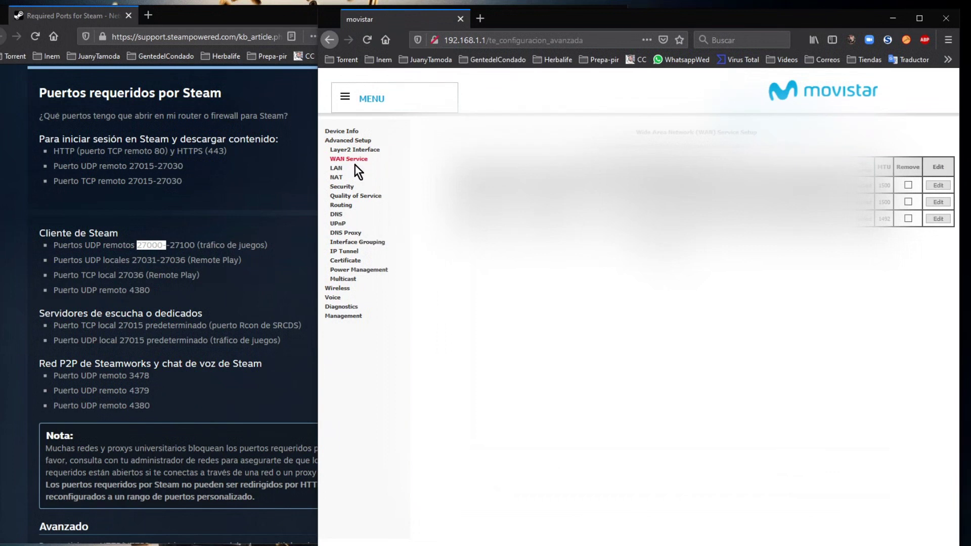
{"action": "left_click", "coordinate": [338, 169]}
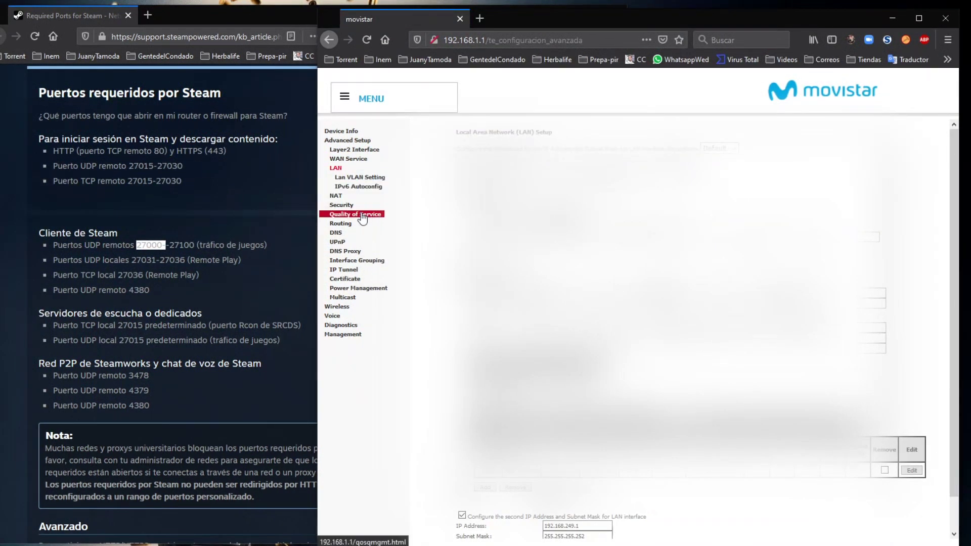
{"action": "left_click", "coordinate": [336, 196]}
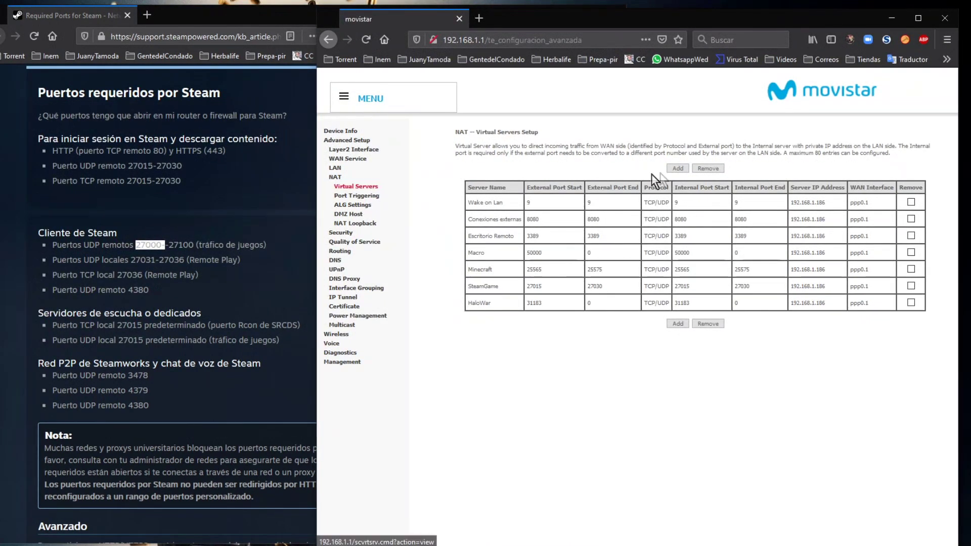
{"action": "left_click", "coordinate": [678, 172]}
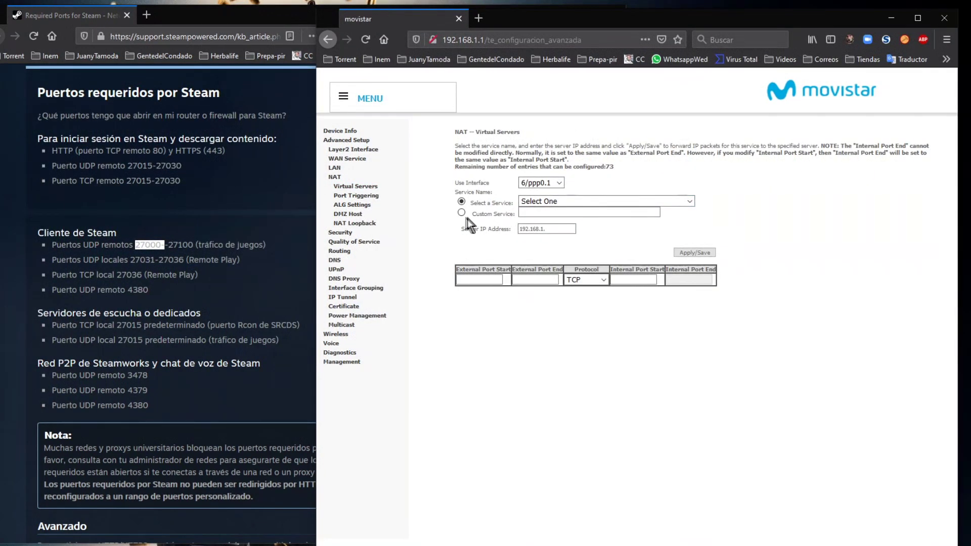
- Browse the predefined services without choosing one, and set the new virtual server to a custom service named SetamHalf
{"action": "left_click", "coordinate": [563, 201]}
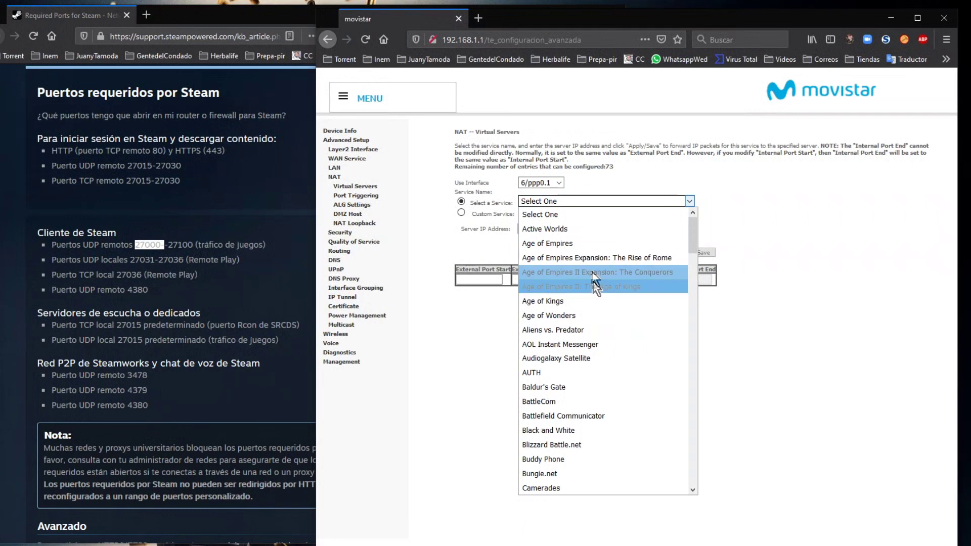
{"action": "scroll", "coordinate": [628, 290], "scroll_direction": "down", "scroll_amount": 20}
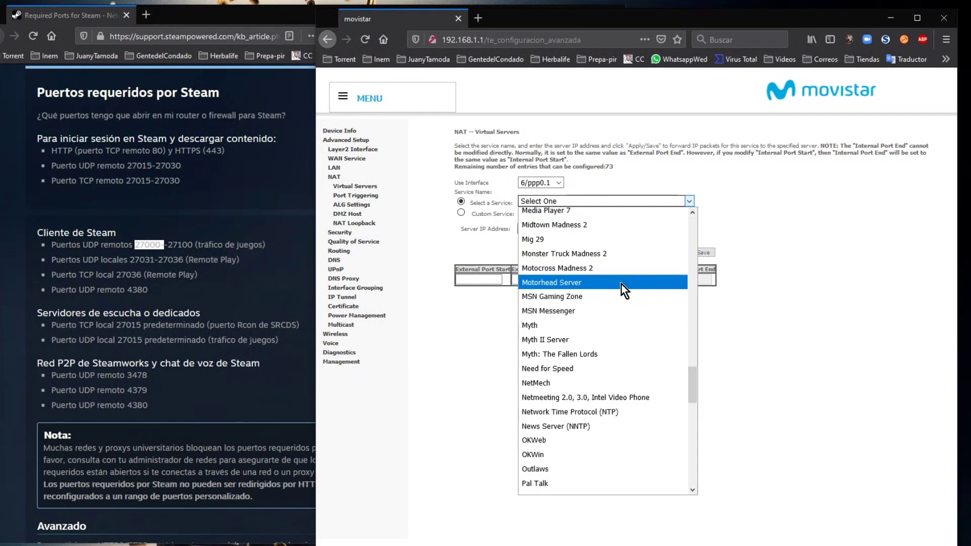
{"action": "left_click", "coordinate": [831, 232]}
{"action": "left_click", "coordinate": [461, 214]}
{"action": "left_click", "coordinate": [539, 213]}
{"action": "type", "text": "S"}
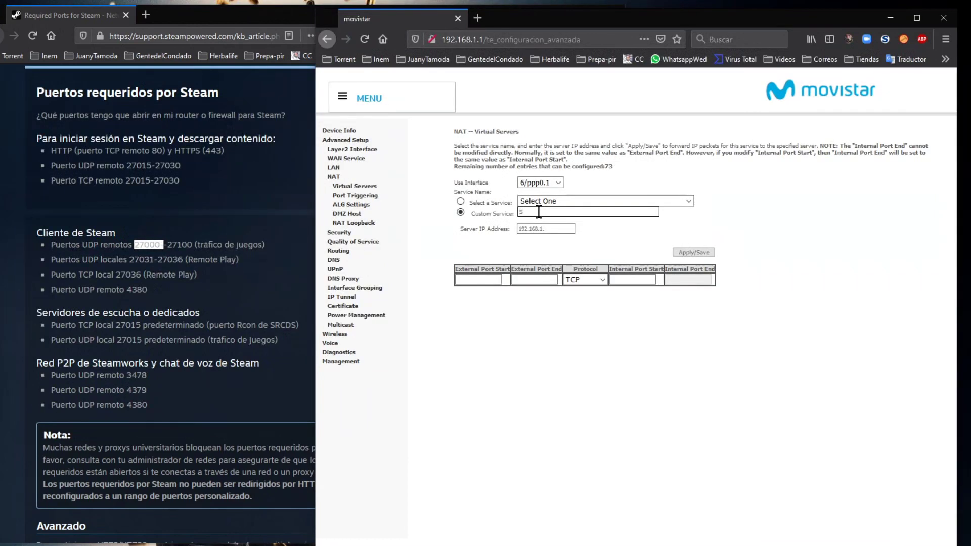
{"action": "type", "text": "etamHalf"}
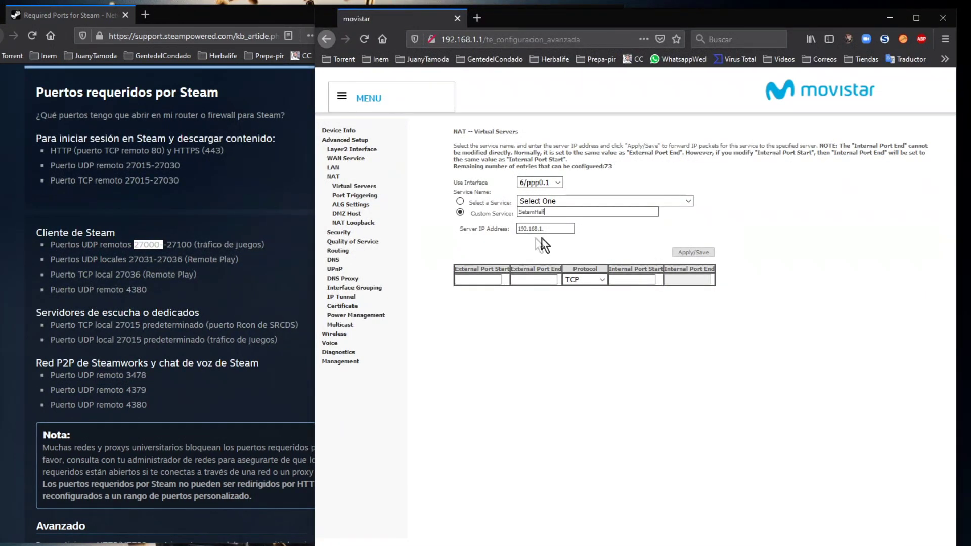
- Set the virtual server's IP address to 192.168.1.186, checking the PC's IPv4 address in the Command Prompt
{"action": "left_click", "coordinate": [557, 230]}
{"action": "key", "text": "alt+Tab"}
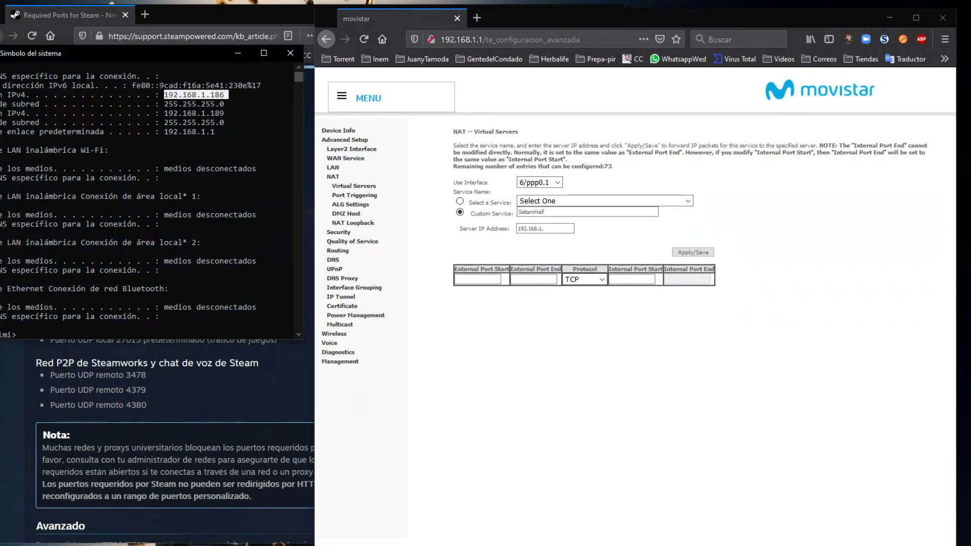
{"action": "left_click", "coordinate": [547, 236]}
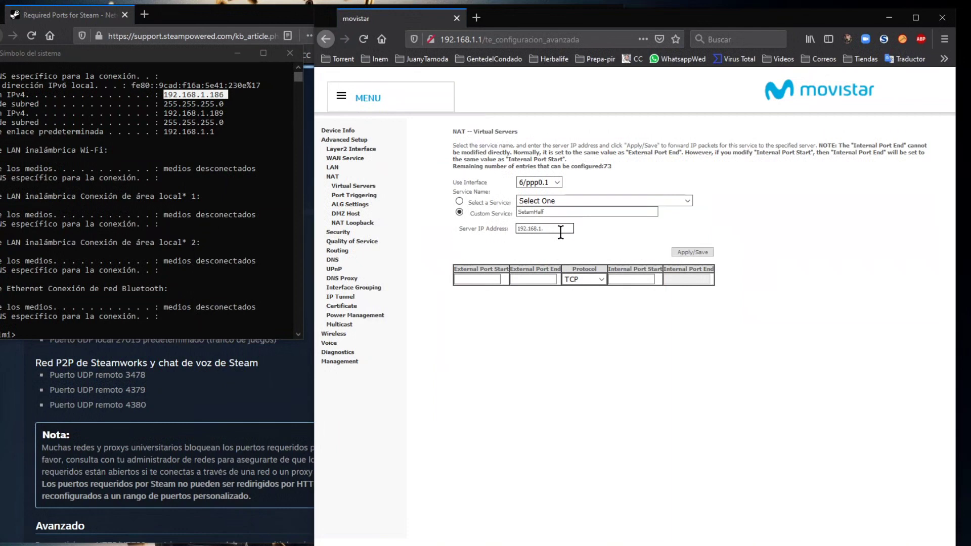
{"action": "type", "text": "186"}
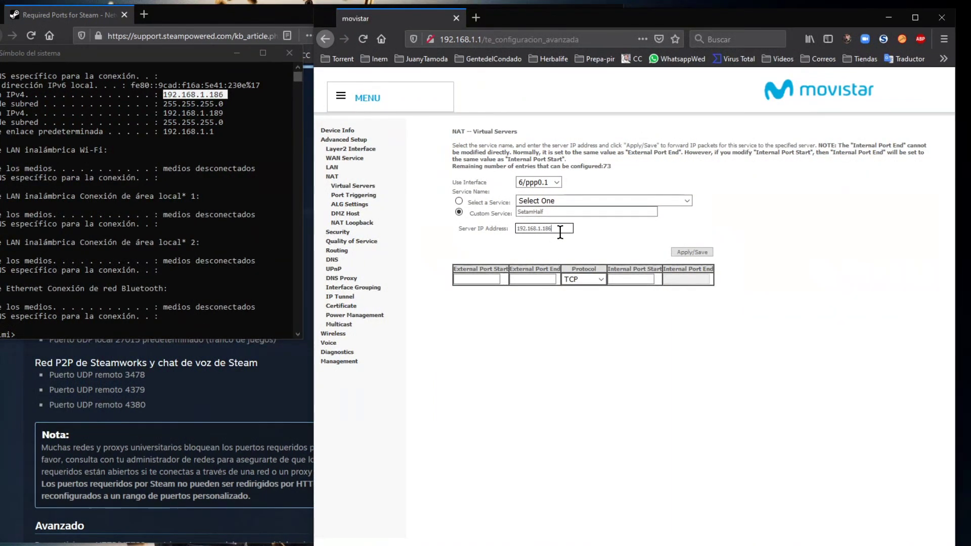
- Set the virtual server's external port range from 27000 to 27100 and its protocol to TCP/UDP
{"action": "left_click", "coordinate": [482, 279]}
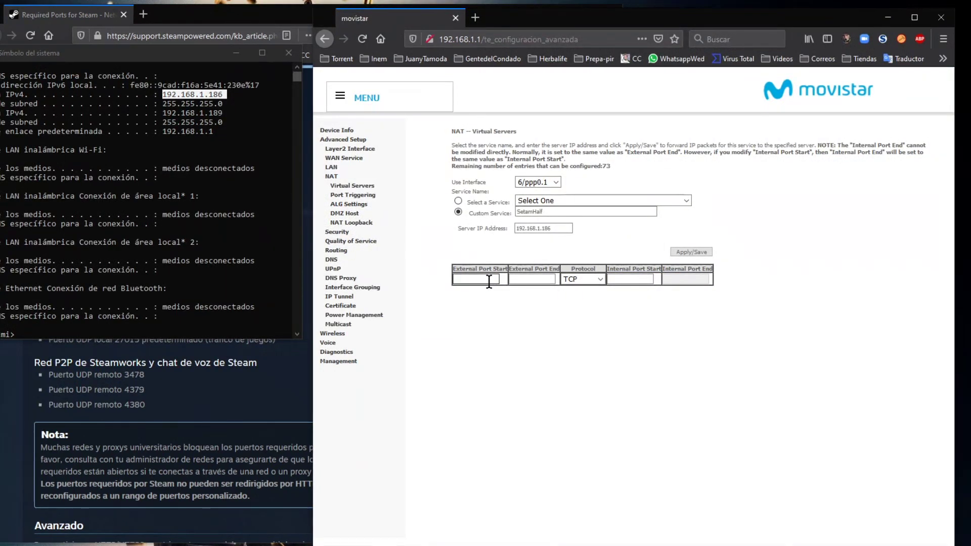
{"action": "type", "text": "27000"}
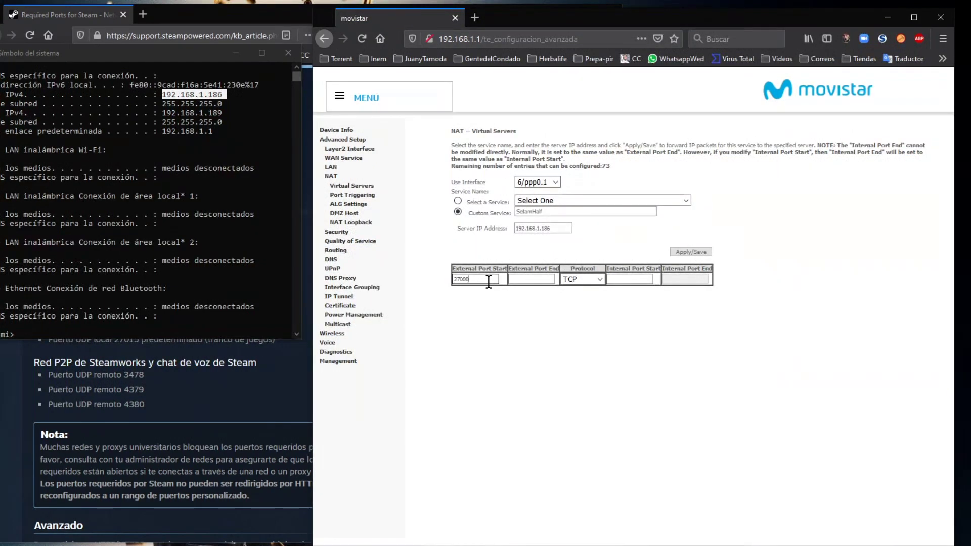
{"action": "left_click", "coordinate": [525, 280]}
{"action": "type", "text": "27"}
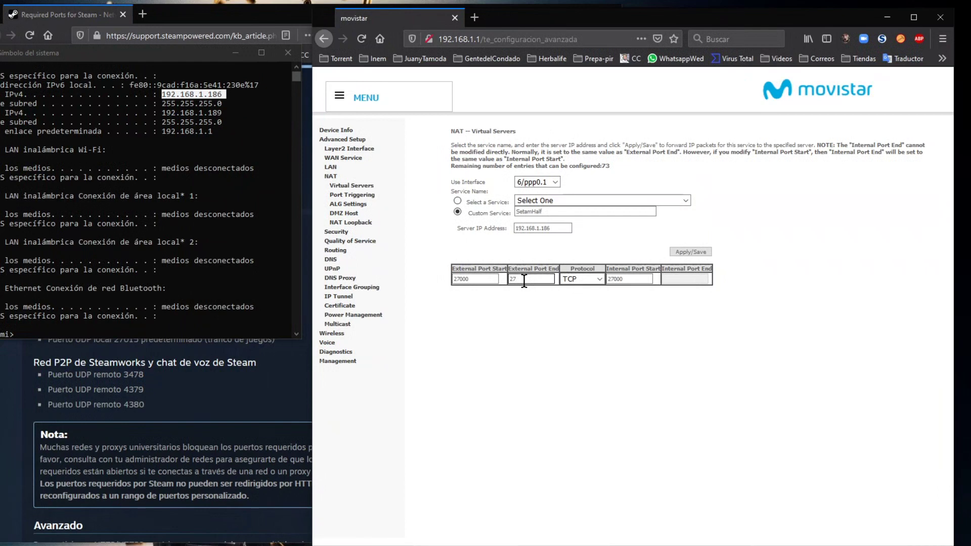
{"action": "type", "text": "100"}
{"action": "left_click", "coordinate": [588, 280]}
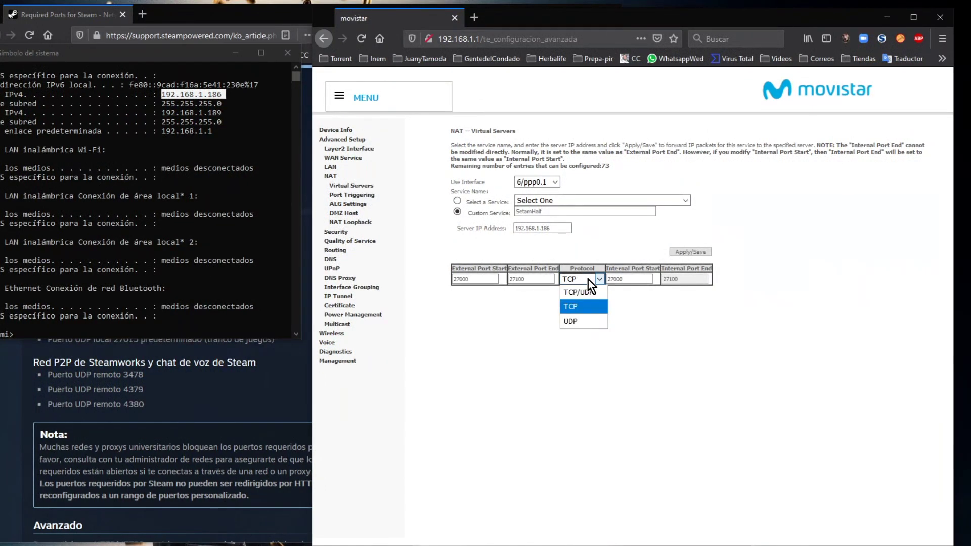
{"action": "left_click", "coordinate": [586, 296]}
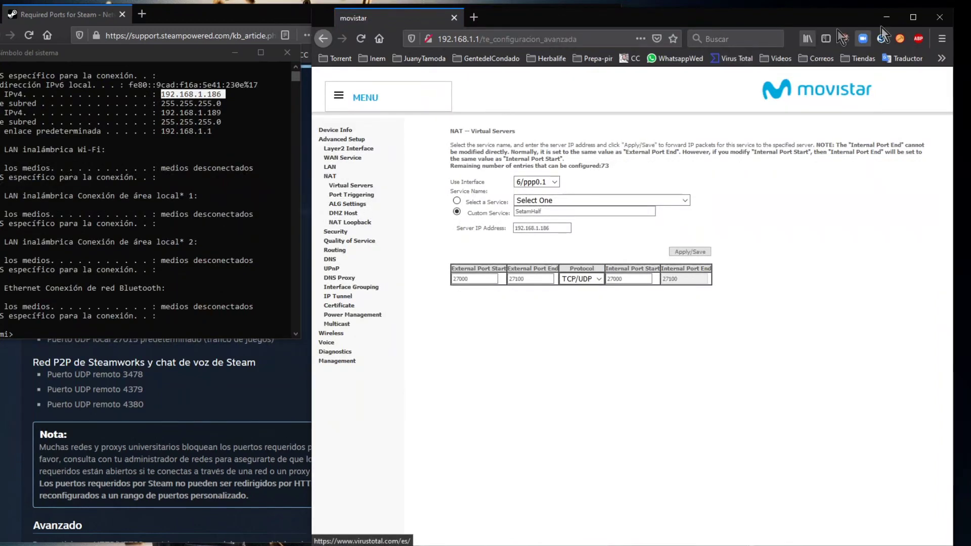
- Close the router page without saving, along with the Command Prompt, network connections and Steam required-ports windows
{"action": "left_click", "coordinate": [950, 23]}
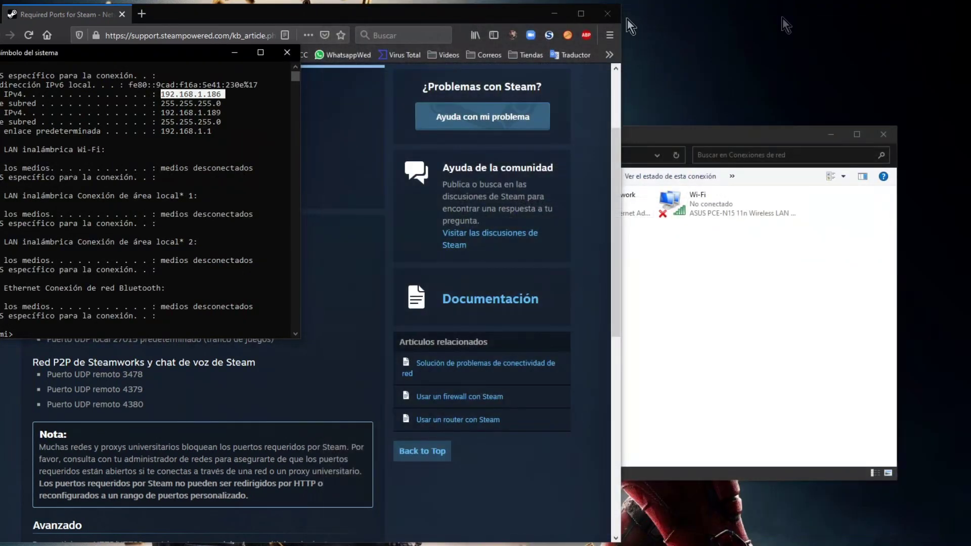
{"action": "left_click", "coordinate": [286, 53]}
{"action": "left_click_drag", "start_coordinate": [253, 14], "coordinate": [581, 16]}
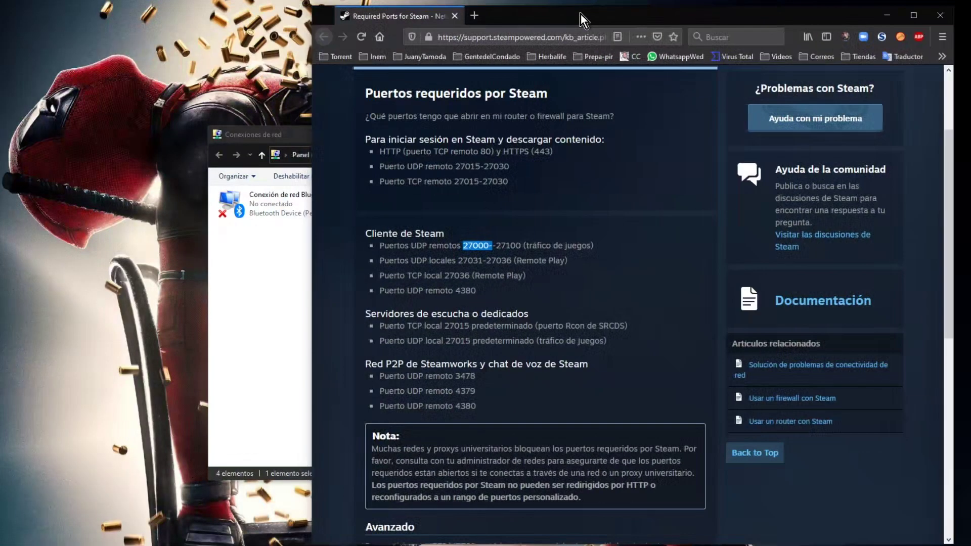
{"action": "left_click", "coordinate": [271, 134]}
{"action": "left_click", "coordinate": [878, 132]}
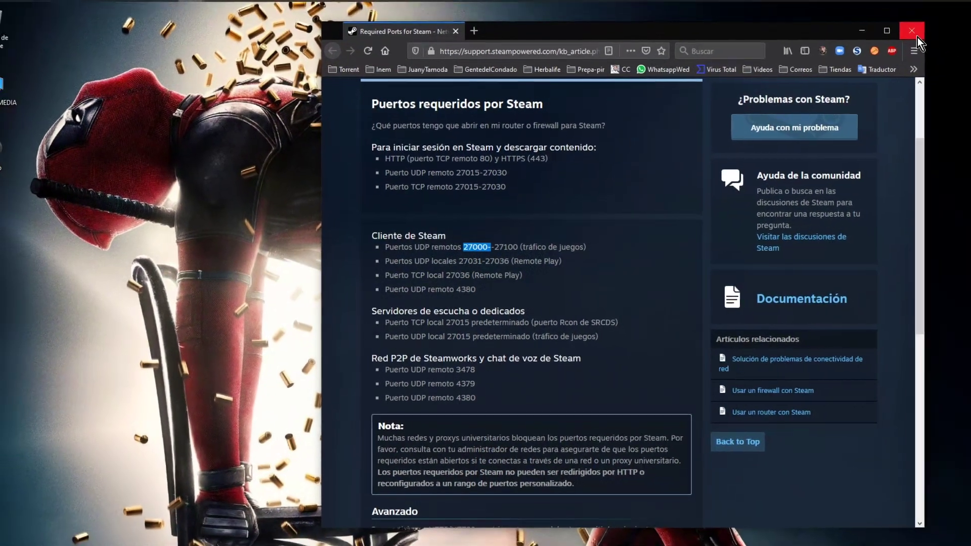
{"action": "left_click", "coordinate": [914, 34]}
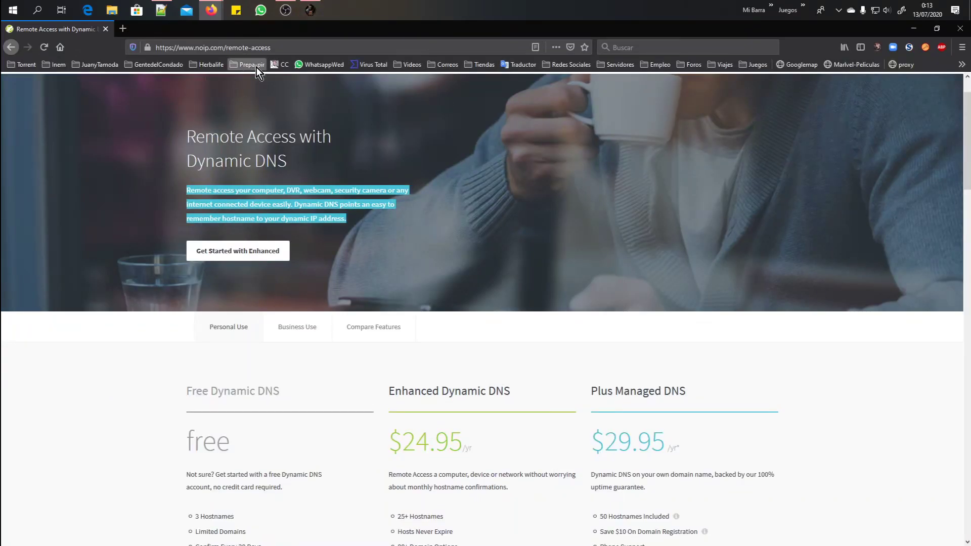
- Log in to No-IP from its Remote Access page to reach the account dashboard
{"action": "left_click", "coordinate": [230, 47]}
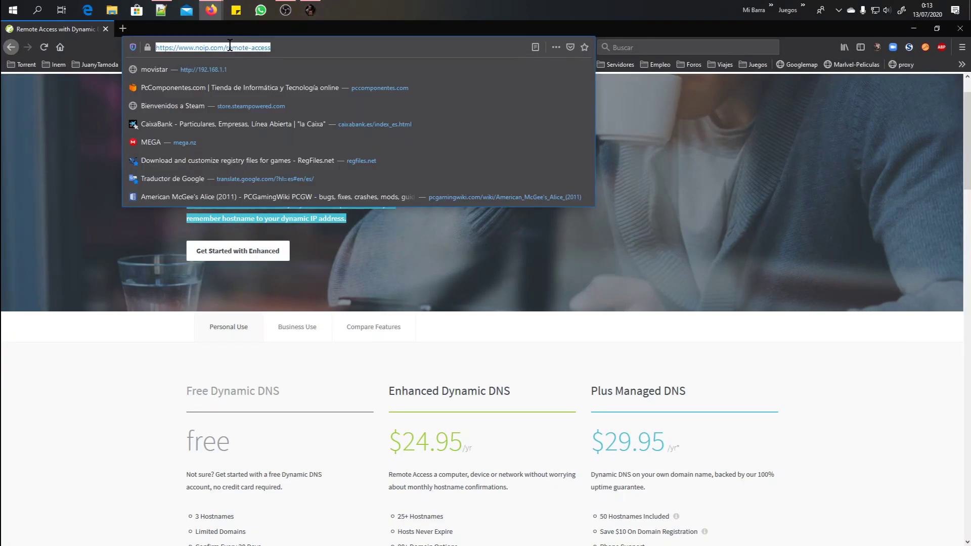
{"action": "left_click", "coordinate": [679, 157]}
{"action": "scroll", "coordinate": [560, 204], "scroll_direction": "up", "scroll_amount": 2}
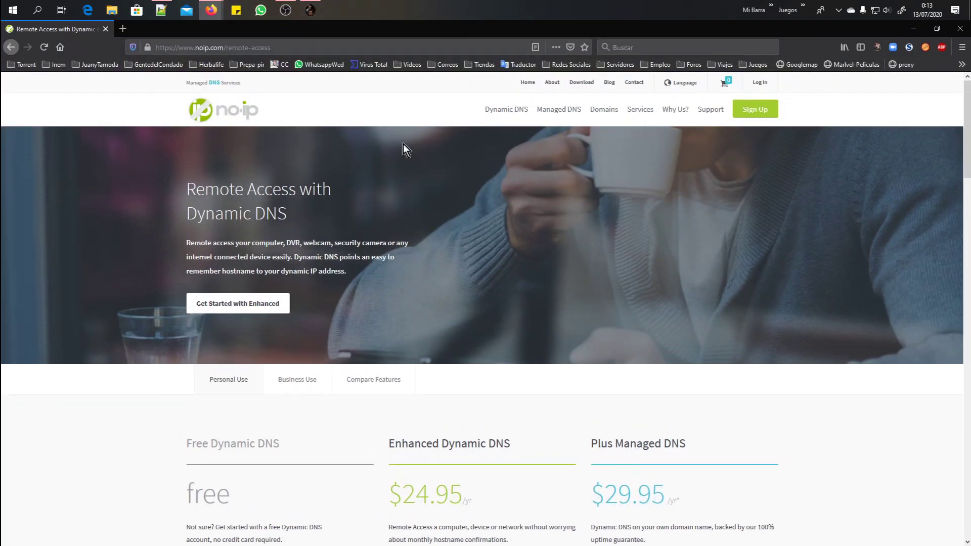
{"action": "left_click", "coordinate": [760, 82]}
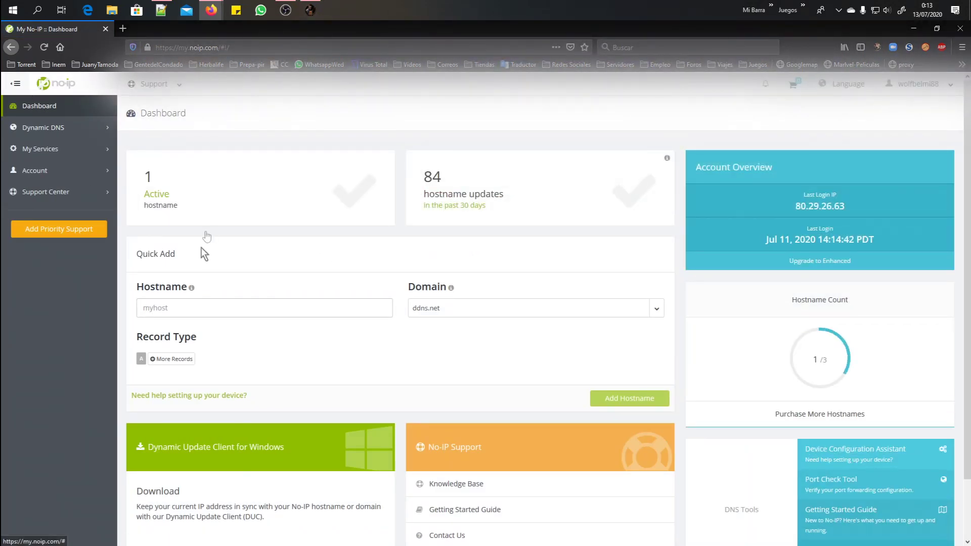
- Check the hostname hint, and find and choose the free domain servegame.com for a new hostname
{"action": "mouse_move", "coordinate": [192, 290]}
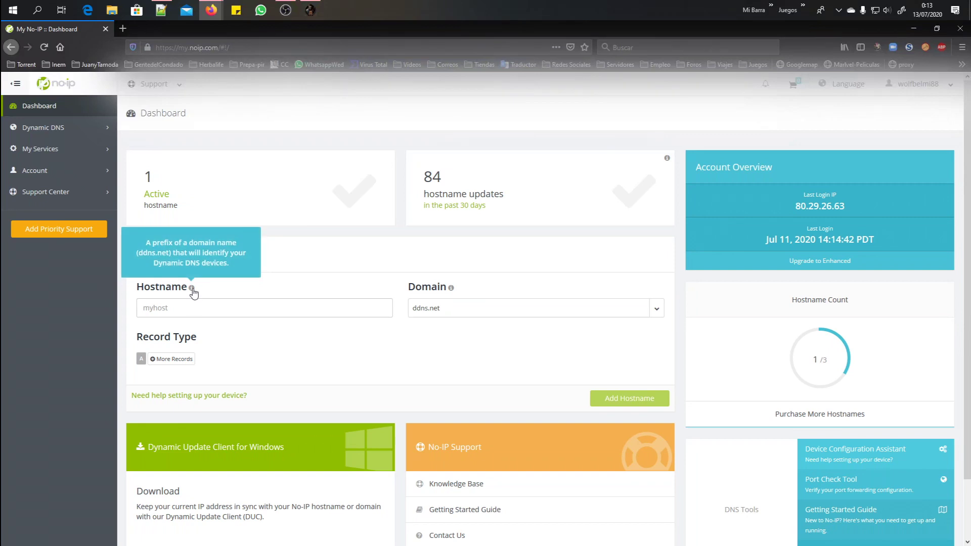
{"action": "left_click", "coordinate": [456, 309]}
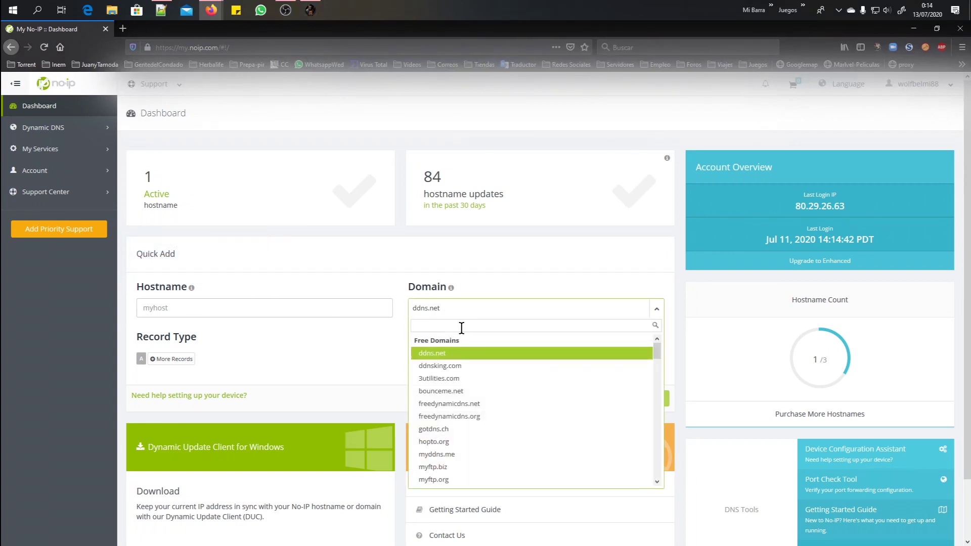
{"action": "type", "text": "ser"}
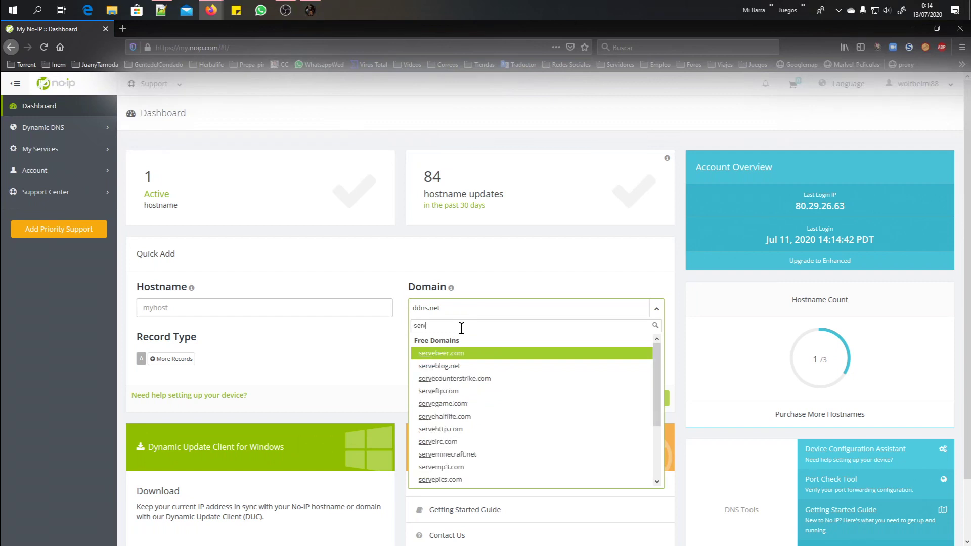
{"action": "type", "text": "ver"}
{"action": "key", "text": "BackSpace"}
{"action": "type", "text": "ga"}
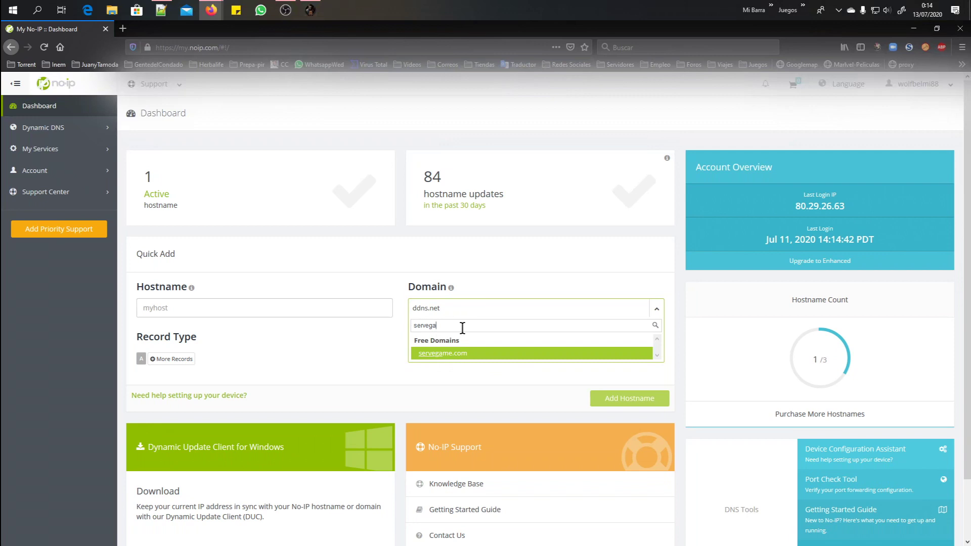
{"action": "left_click", "coordinate": [443, 354]}
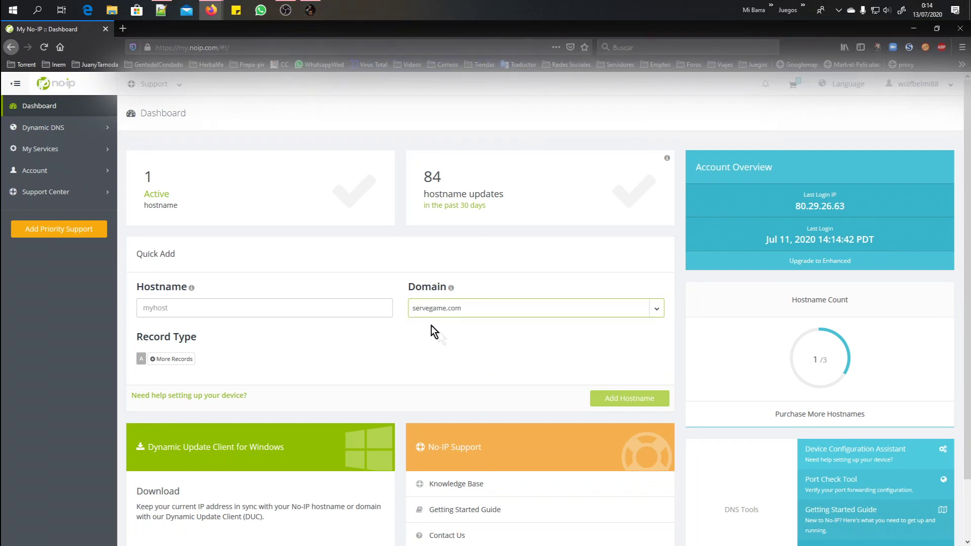
- Name the new host Prueba and add the hostname to the account
{"action": "left_click", "coordinate": [308, 307]}
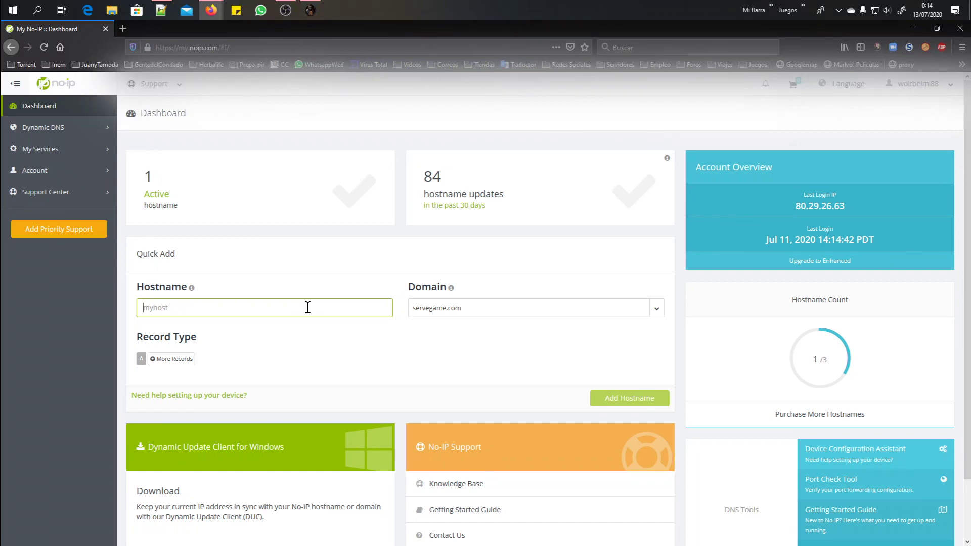
{"action": "type", "text": "Prueba"}
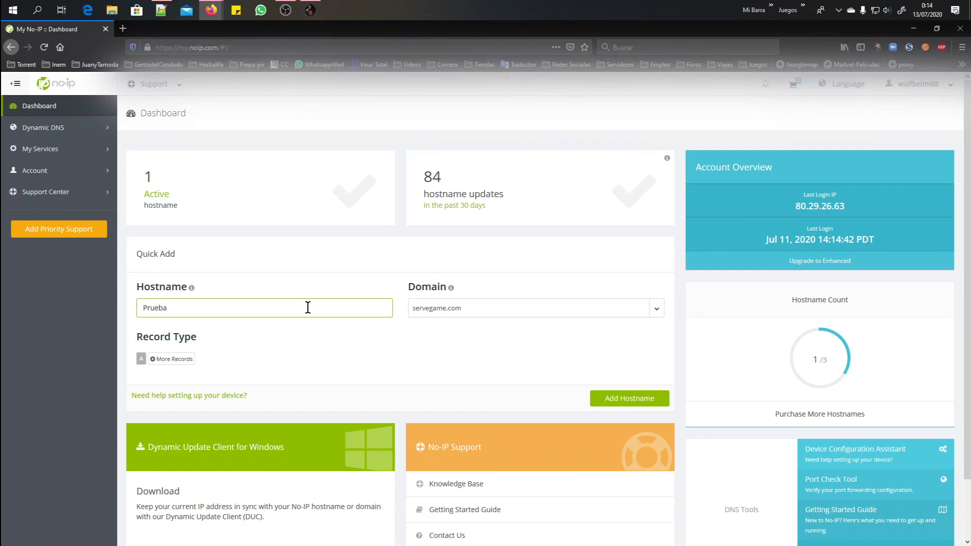
{"action": "left_click", "coordinate": [628, 402]}
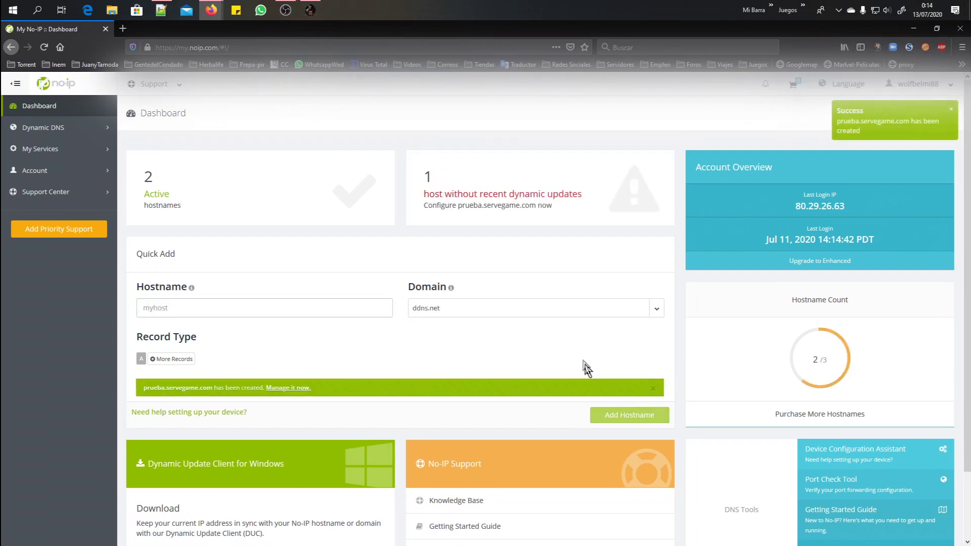
- Review the dynamic update warning for prueba.servegame.com in the hostname list, and delete that hostname
{"action": "left_click", "coordinate": [441, 194]}
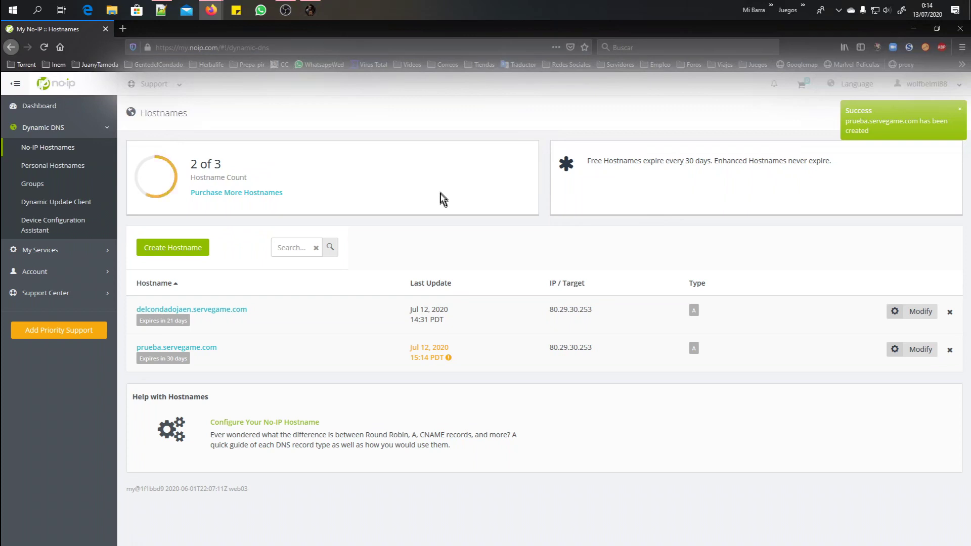
{"action": "left_click", "coordinate": [450, 360]}
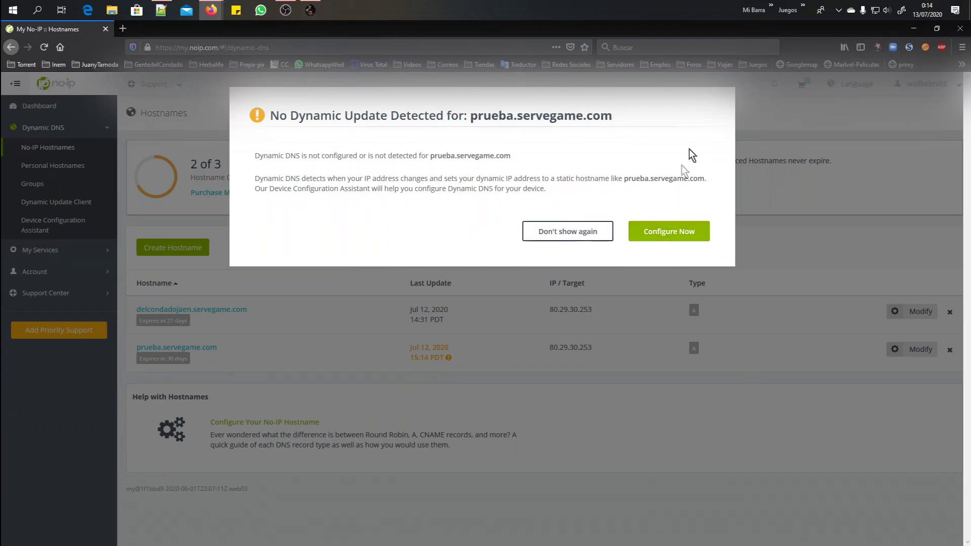
{"action": "left_click", "coordinate": [747, 123]}
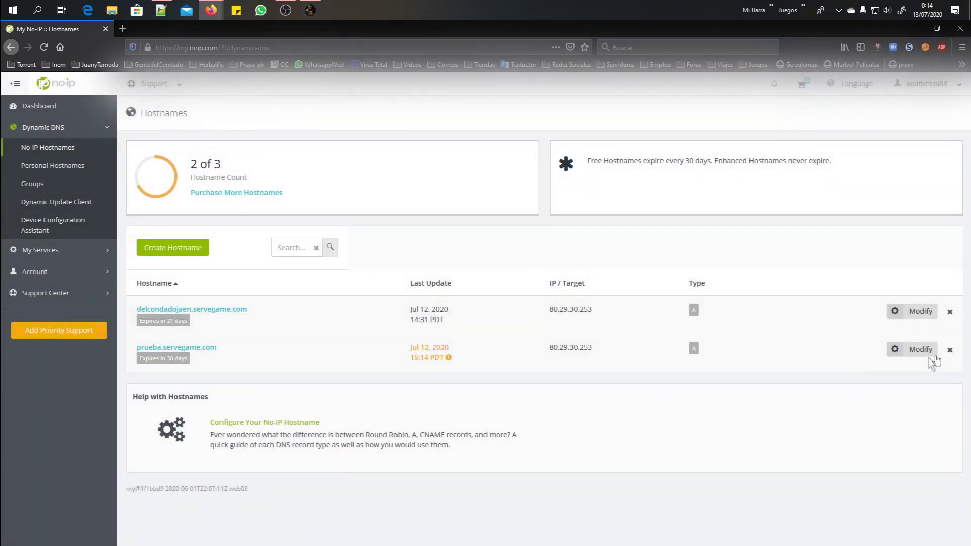
{"action": "left_click", "coordinate": [950, 349]}
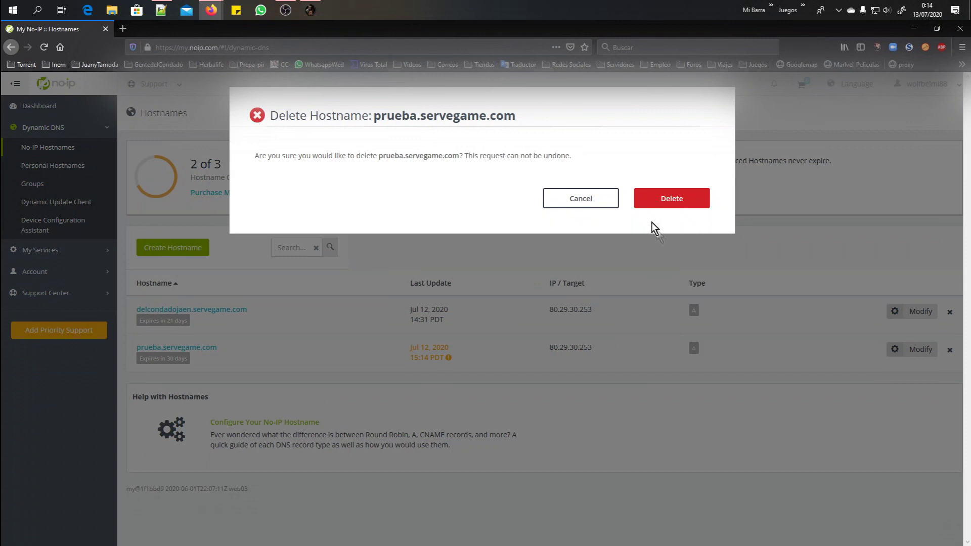
{"action": "left_click", "coordinate": [663, 198]}
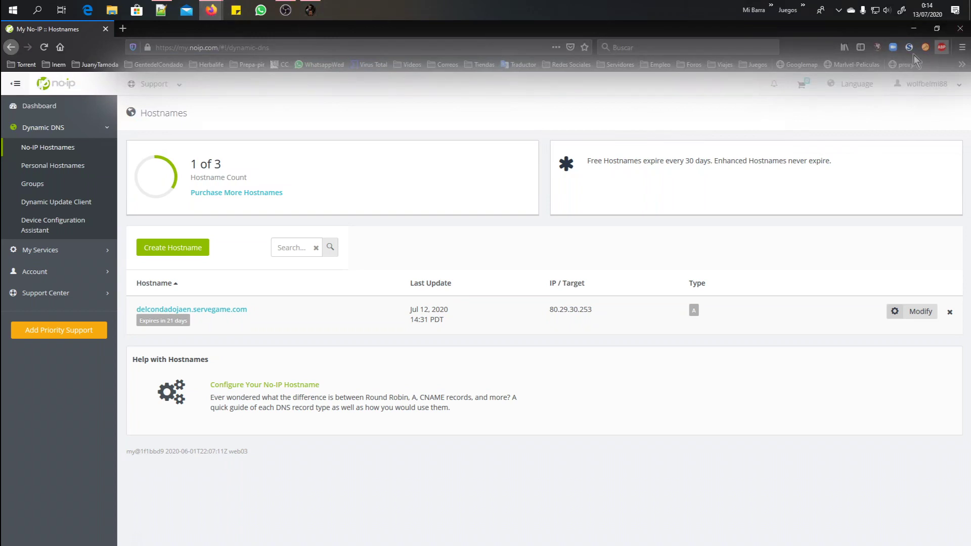
- Go to the No-IP homepage and open the download page of the Dynamic Update Client for Windows
{"action": "left_click", "coordinate": [61, 89]}
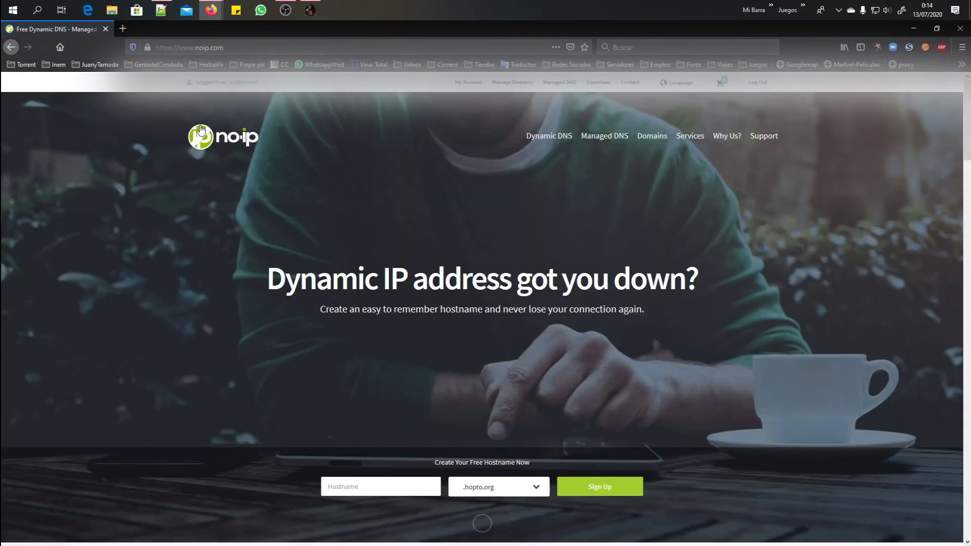
{"action": "scroll", "coordinate": [496, 371], "scroll_direction": "down", "scroll_amount": 6}
{"action": "scroll", "coordinate": [508, 366], "scroll_direction": "up", "scroll_amount": 6}
{"action": "left_click", "coordinate": [598, 82]}
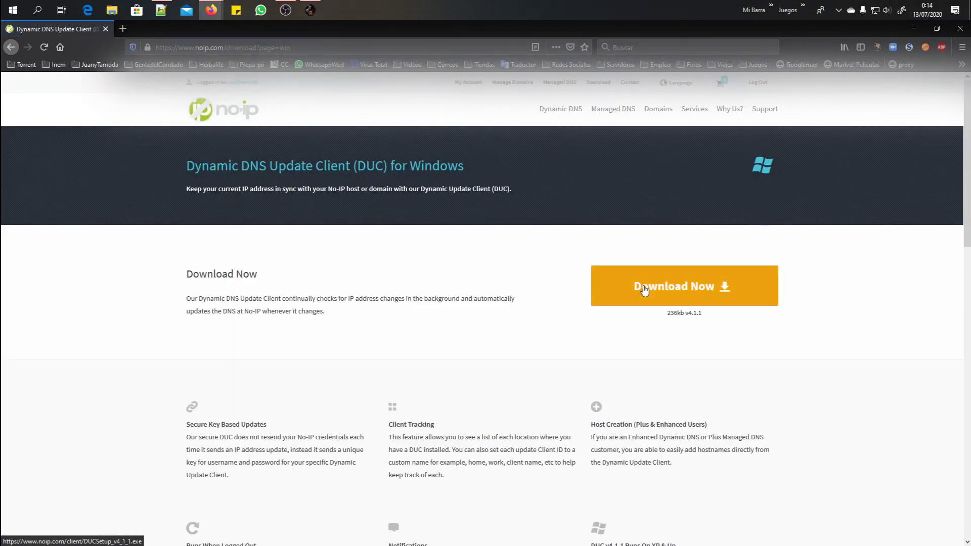
- Minimize the browser and switch to the DUC client already running in the background
{"action": "left_click", "coordinate": [913, 28]}
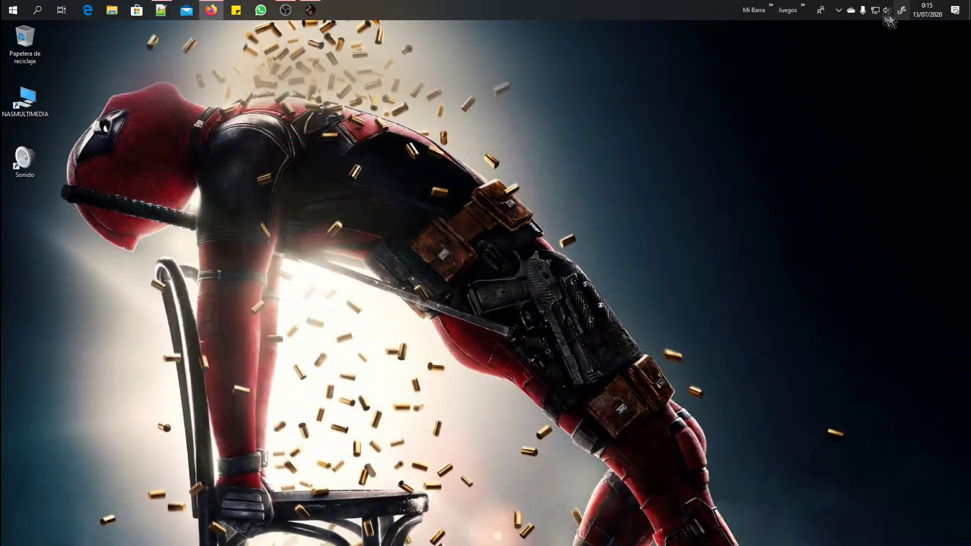
{"action": "left_click", "coordinate": [838, 10]}
{"action": "left_click", "coordinate": [870, 54]}
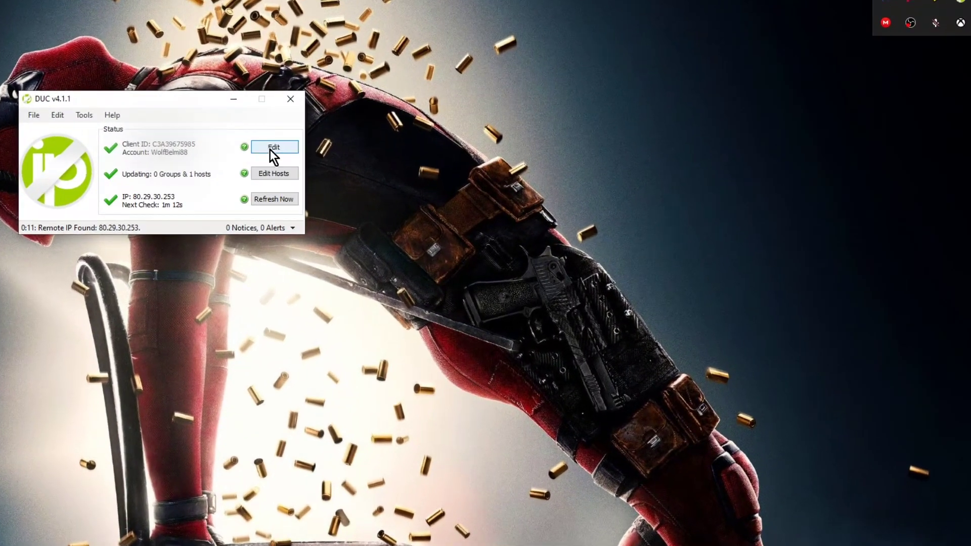
- Open the DUC preferences and choose the network adapter 192.168.1.186 | Intel(R) I211 Gigabit Network Connection
{"action": "left_click", "coordinate": [37, 115]}
{"action": "left_click", "coordinate": [42, 127]}
{"action": "left_click_drag", "start_coordinate": [96, 46], "coordinate": [317, 50]}
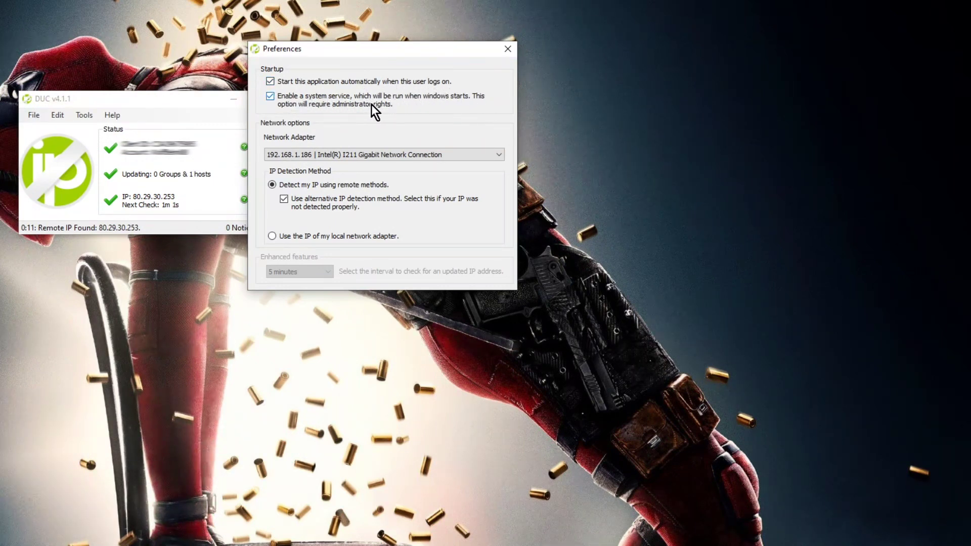
{"action": "left_click", "coordinate": [332, 158]}
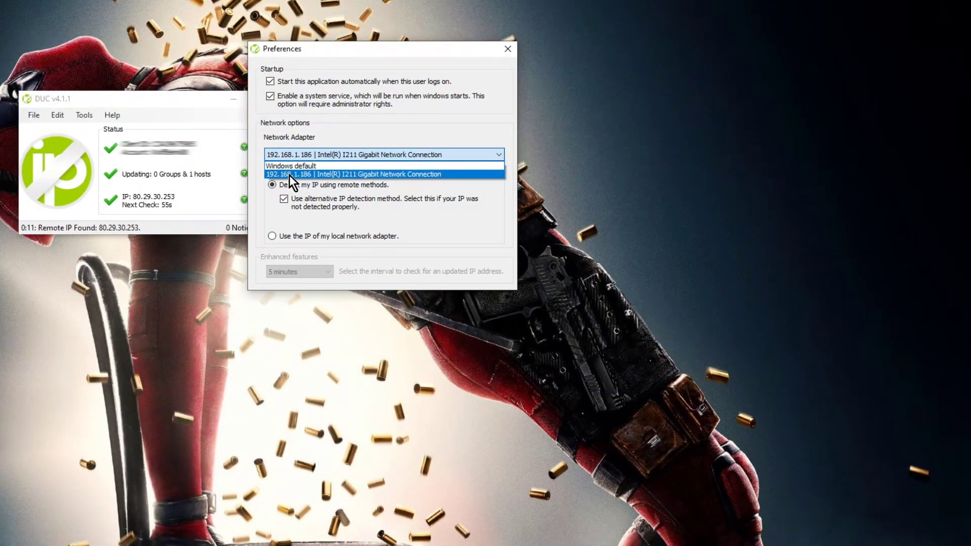
{"action": "left_click", "coordinate": [326, 174]}
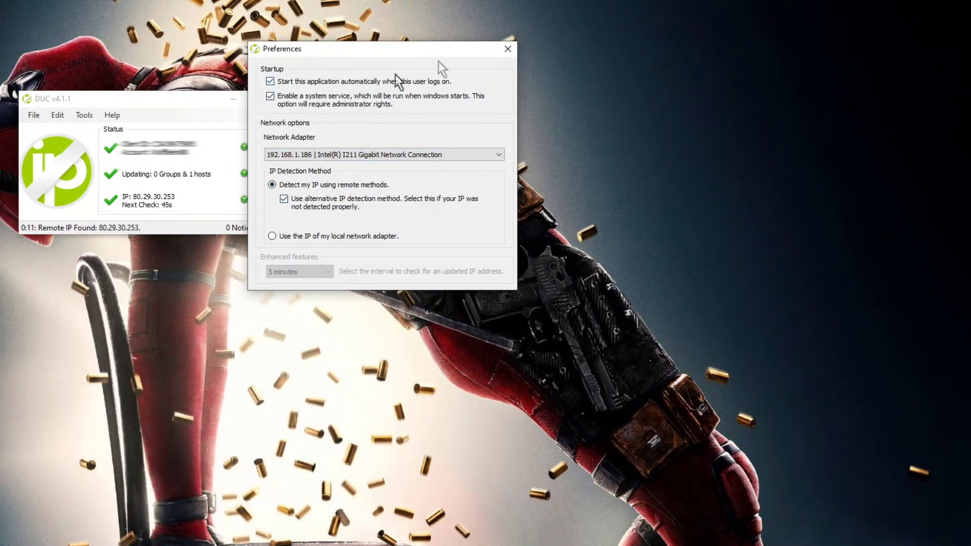
- Close the DUC preferences, choose delcondadojaen.servegame.com as the host this client updates, and save the host selection
{"action": "left_click", "coordinate": [508, 49]}
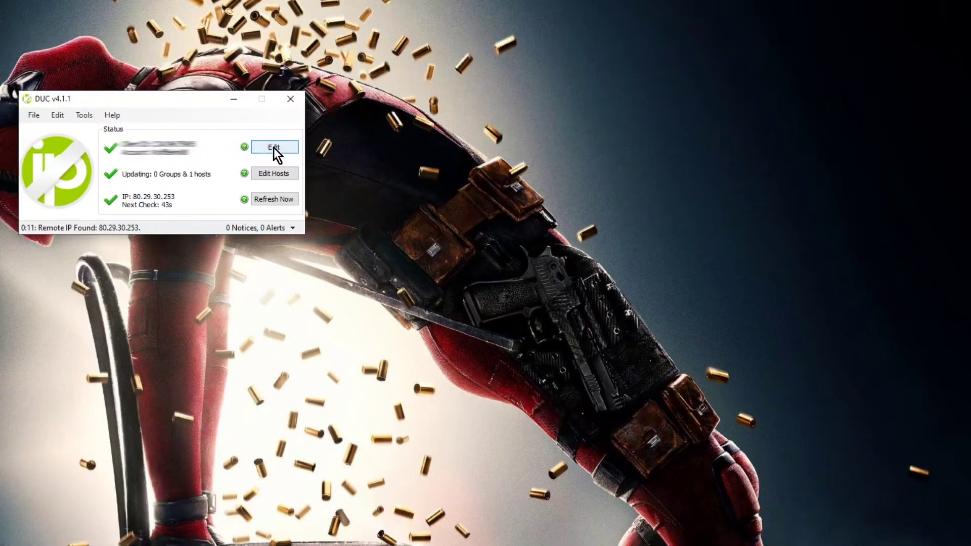
{"action": "left_click", "coordinate": [282, 174]}
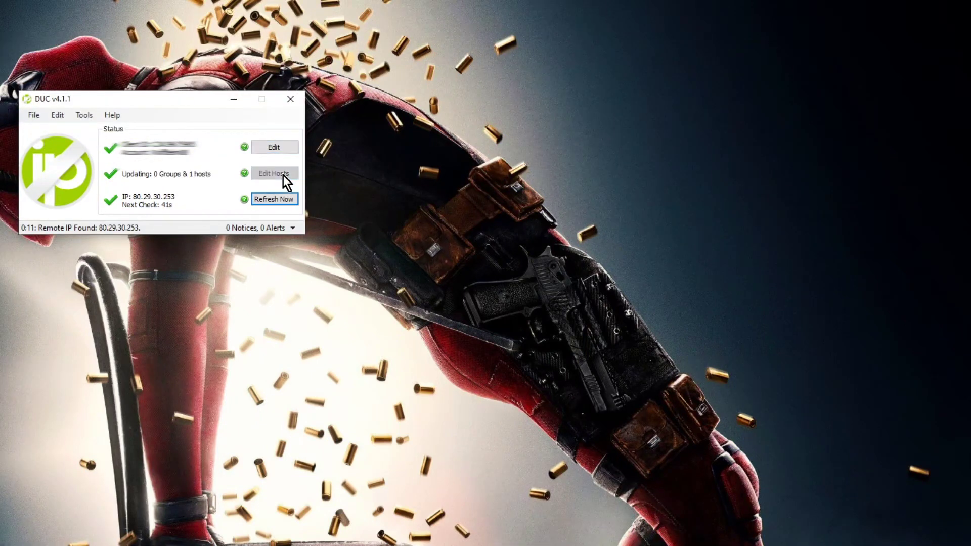
{"action": "left_click_drag", "start_coordinate": [147, 16], "coordinate": [507, 60]}
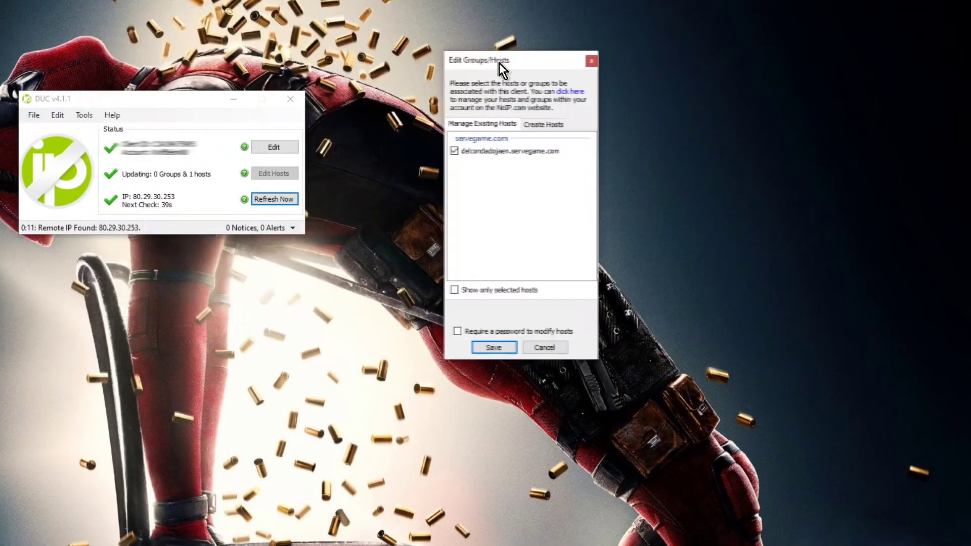
{"action": "left_click", "coordinate": [455, 151]}
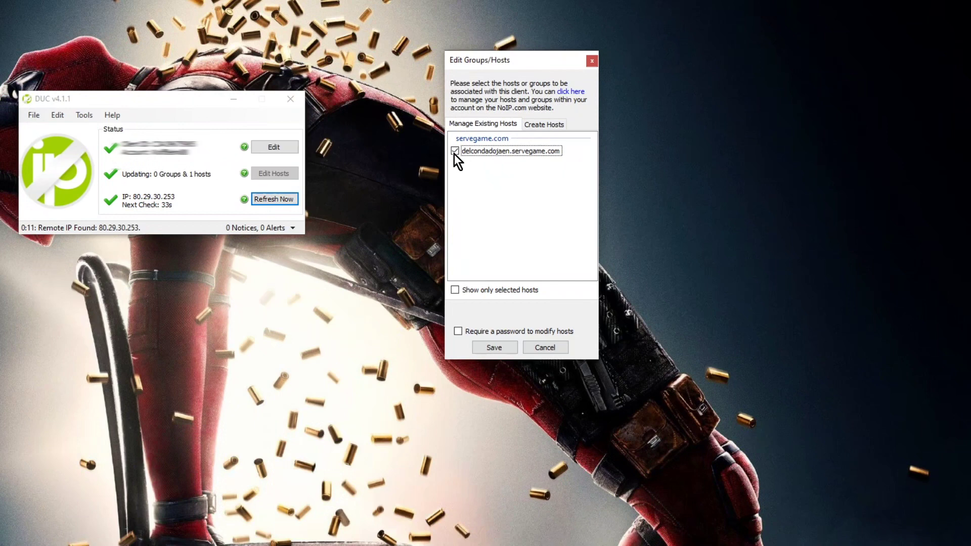
{"action": "left_click", "coordinate": [501, 349]}
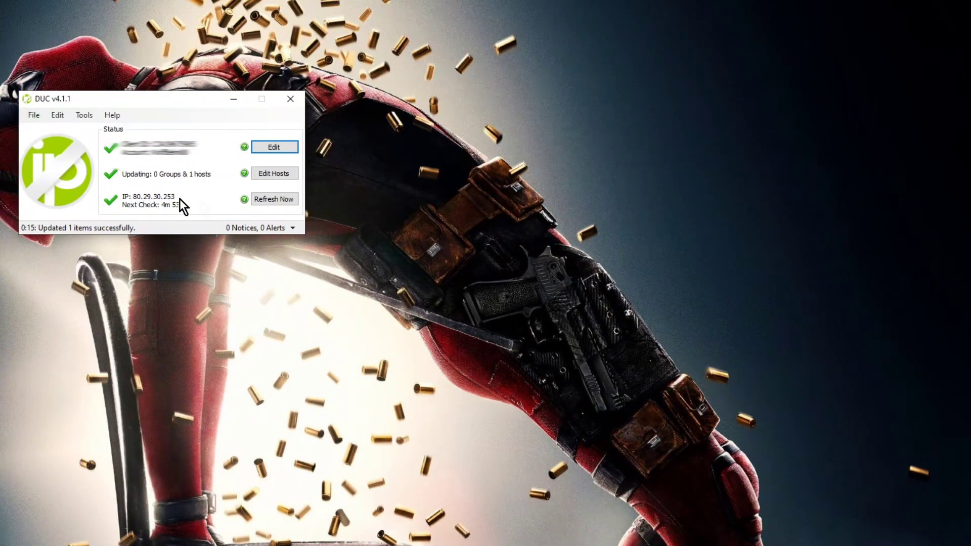
- Reopen the client's host selection and switch to a Firefox window placed beside it
{"action": "left_click", "coordinate": [269, 201]}
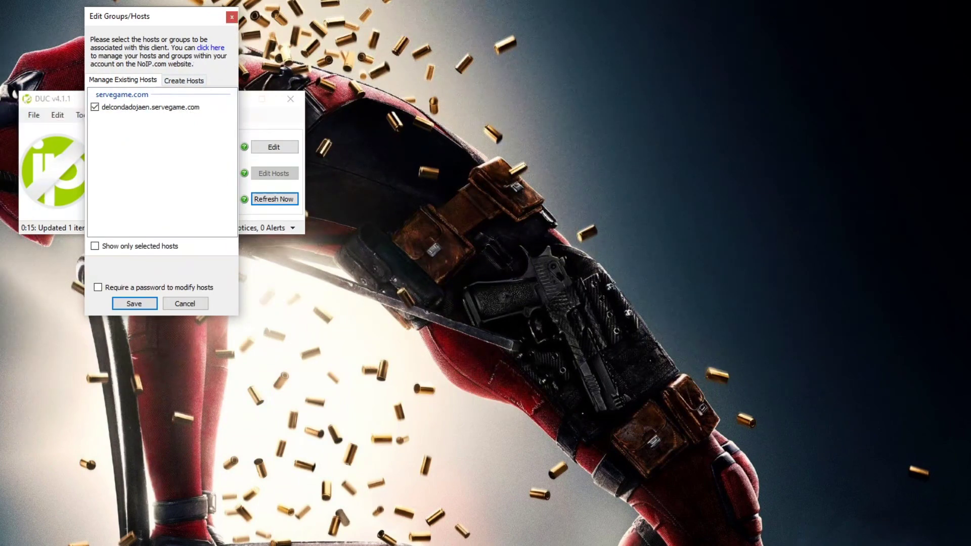
{"action": "left_click", "coordinate": [232, 19]}
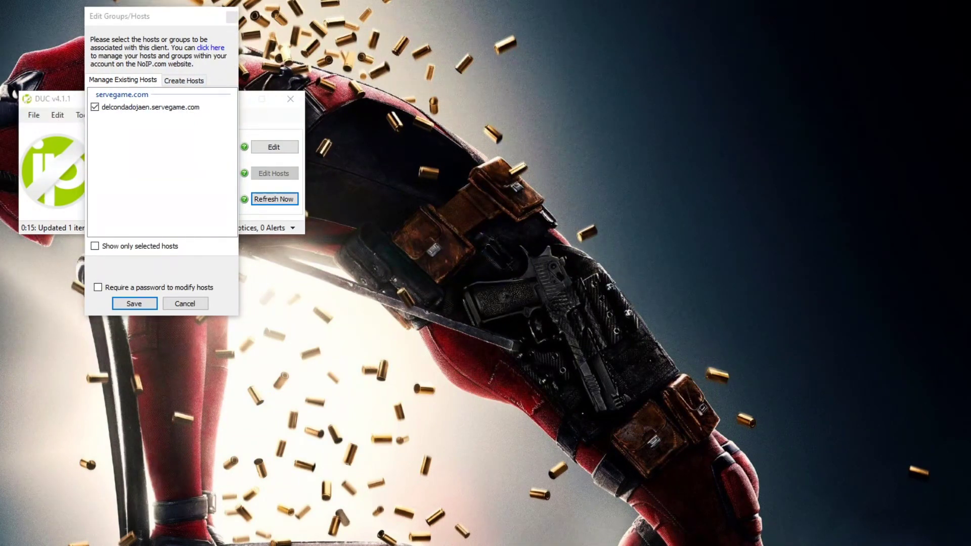
{"action": "key", "text": "alt+Tab"}
{"action": "key", "text": "super+Left"}
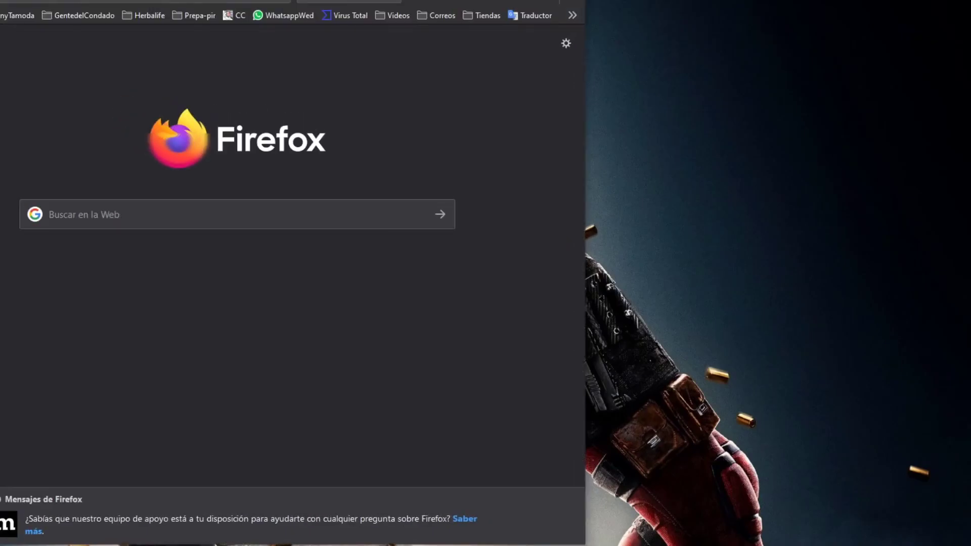
{"action": "key", "text": "super+Right"}
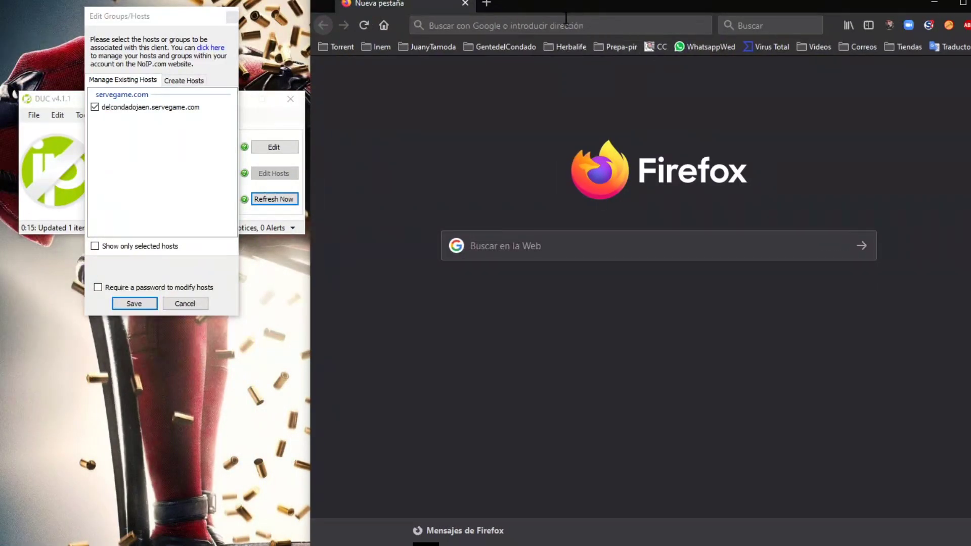
- Visit delcondadojaen.servegame.com in the browser to check where the hostname leads
{"action": "left_click", "coordinate": [567, 15]}
{"action": "type", "text": "delconad"}
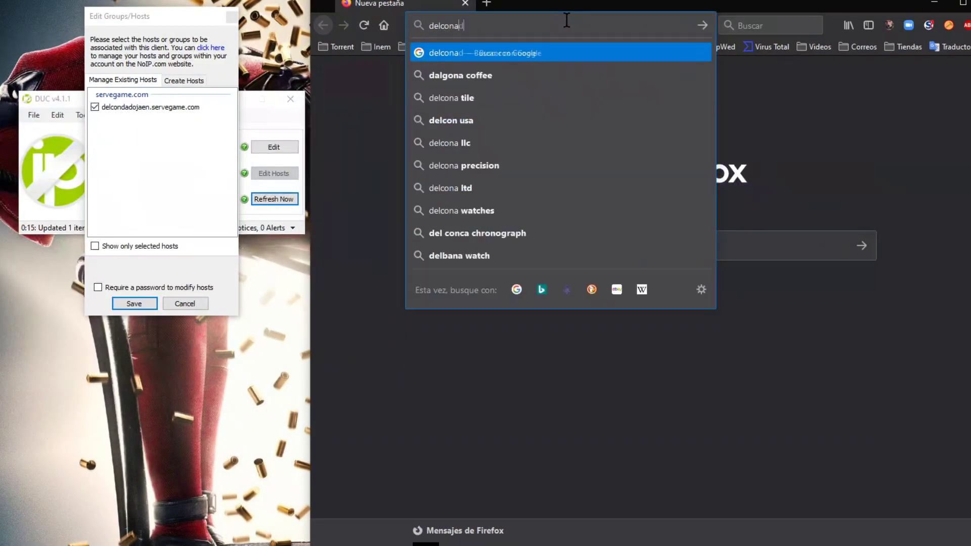
{"action": "type", "text": "o"}
{"action": "key", "text": "BackSpace"}
{"action": "key", "text": "BackSpace"}
{"action": "key", "text": "BackSpace"}
{"action": "type", "text": "dadojaen.servegame.com"}
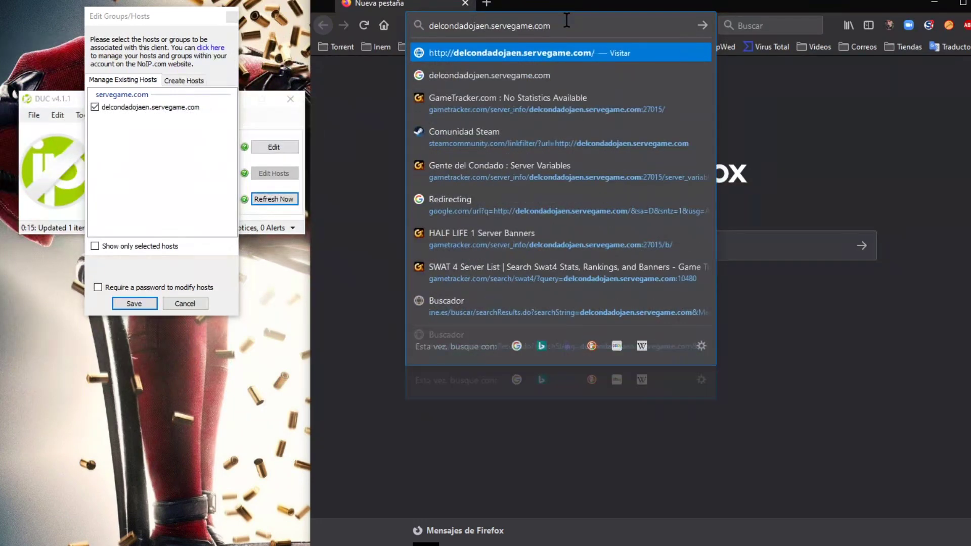
{"action": "key", "text": "Return"}
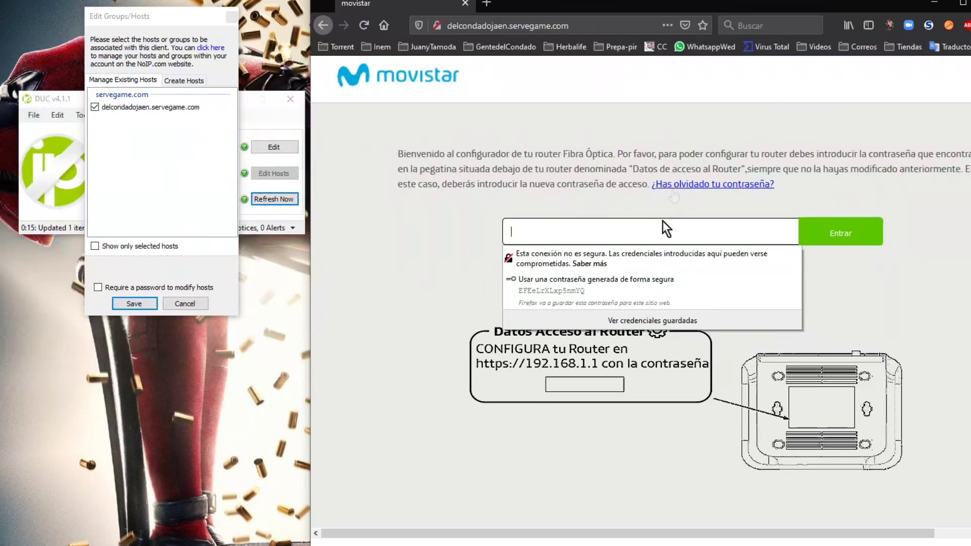
- Minimize the browser and close the client's host selection without saving
{"action": "left_click", "coordinate": [876, 132]}
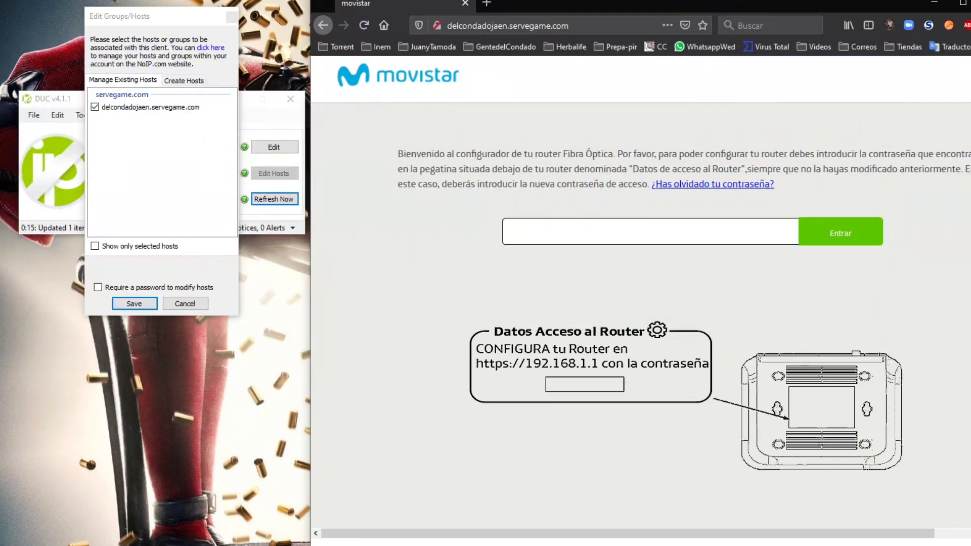
{"action": "left_click", "coordinate": [934, 2]}
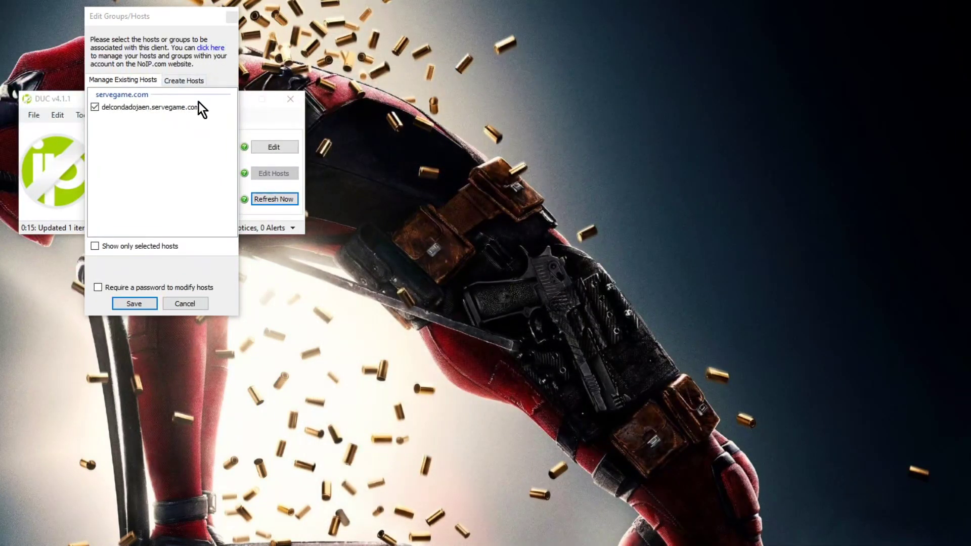
{"action": "left_click_drag", "start_coordinate": [175, 15], "coordinate": [588, 31]}
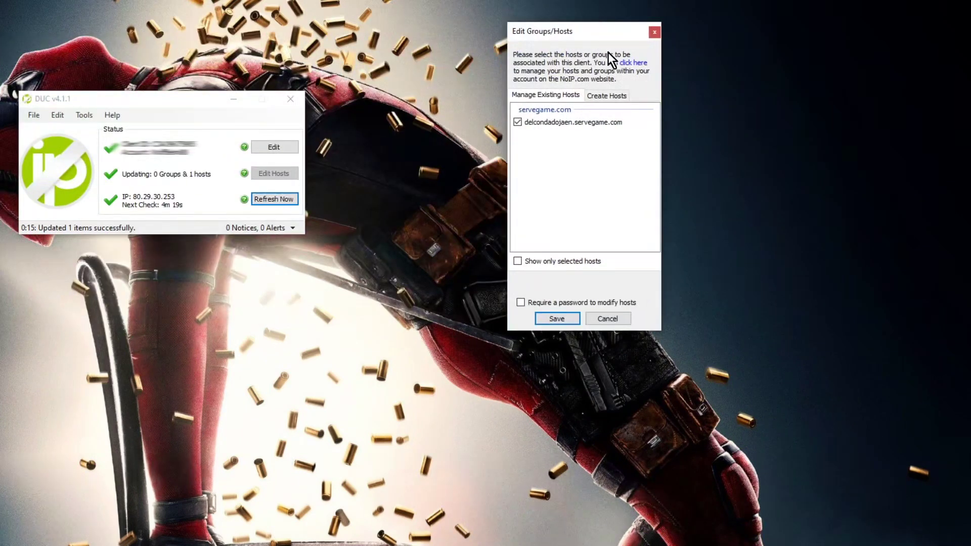
{"action": "left_click", "coordinate": [655, 32]}
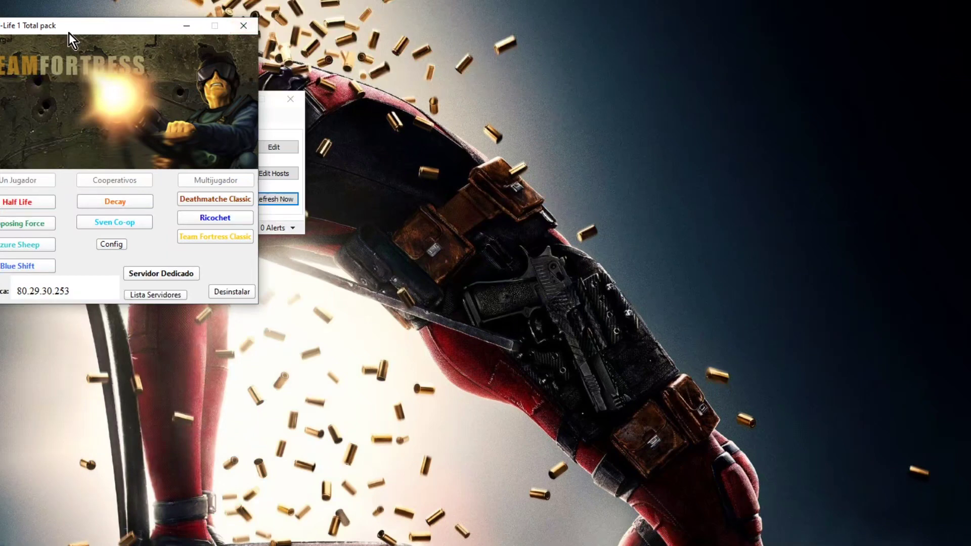
- Place the Half-Life 1 Total pack launcher beside the DUC client and open the launcher's configuration file
{"action": "left_click_drag", "start_coordinate": [68, 32], "coordinate": [488, 50]}
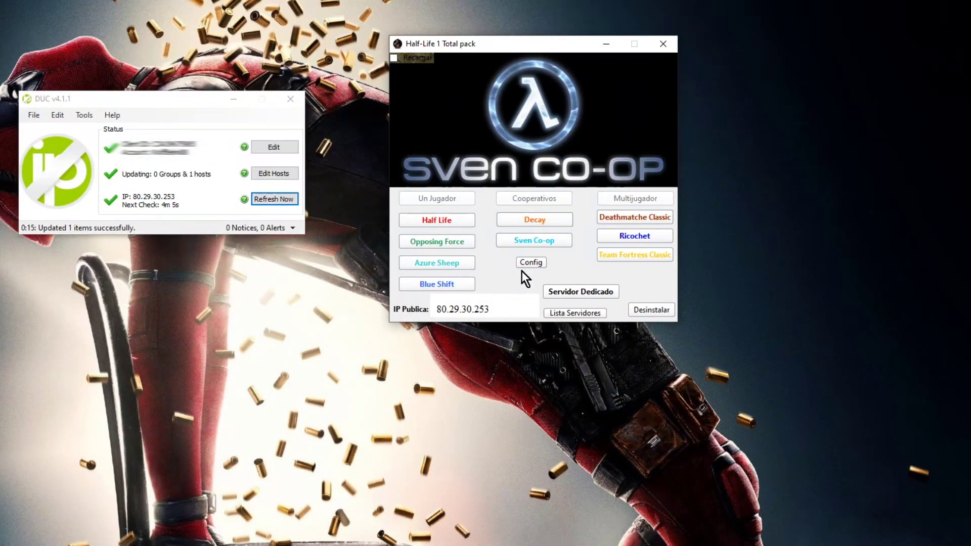
{"action": "left_click_drag", "start_coordinate": [536, 267], "coordinate": [566, 264]}
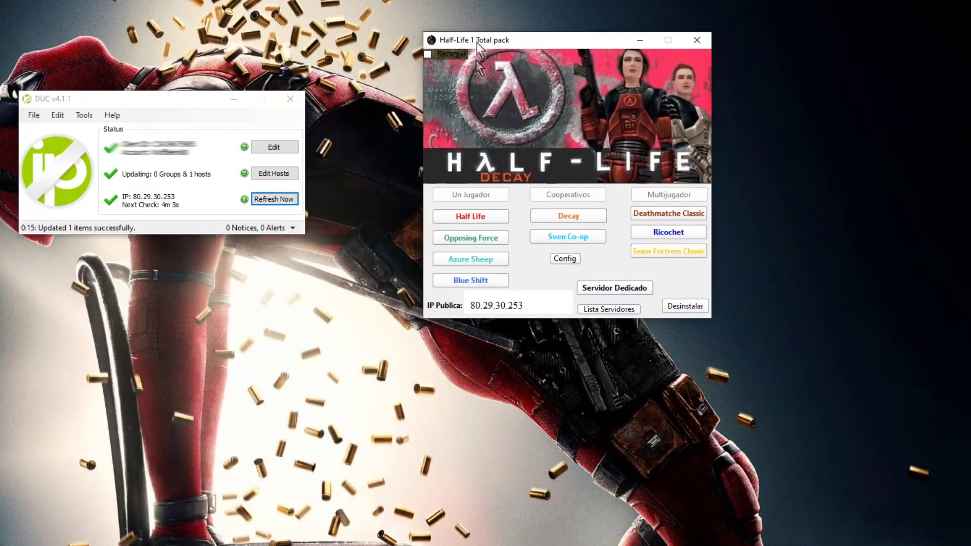
{"action": "left_click", "coordinate": [566, 263]}
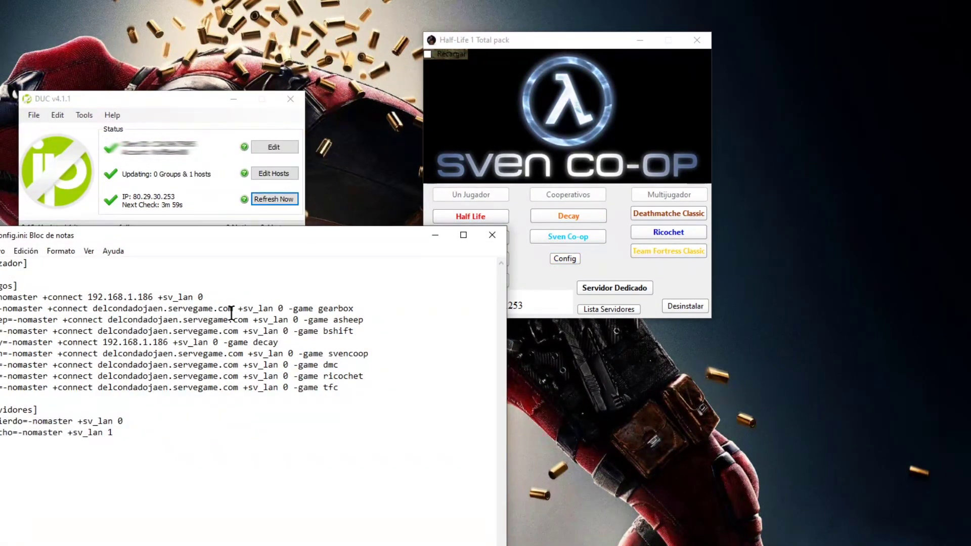
- Examine the games' connect lines and the delcondadojaen.servegame.com hostname in the configuration file, and close it
{"action": "left_click_drag", "start_coordinate": [338, 388], "coordinate": [1, 298]}
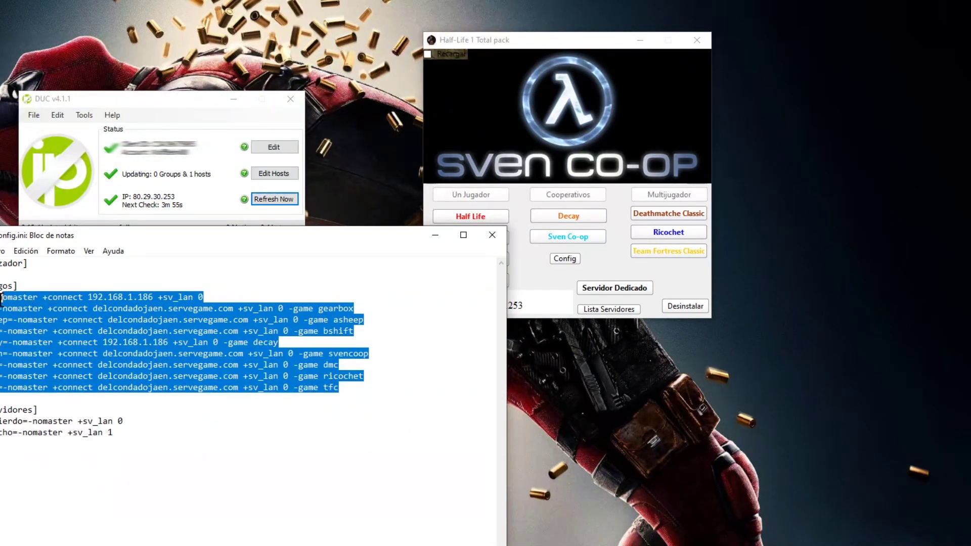
{"action": "left_click", "coordinate": [134, 306]}
{"action": "left_click_drag", "start_coordinate": [154, 298], "coordinate": [234, 310]}
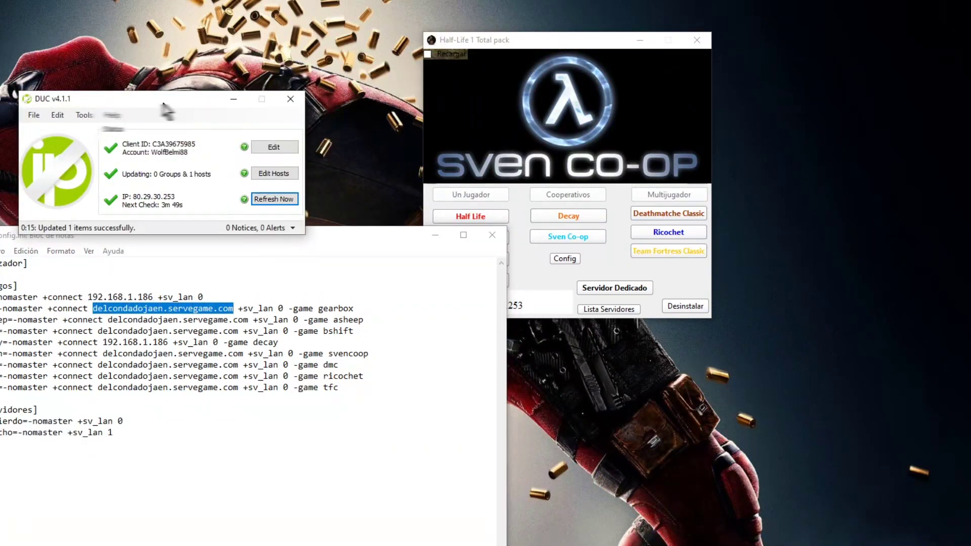
{"action": "left_click_drag", "start_coordinate": [171, 122], "coordinate": [127, 40]}
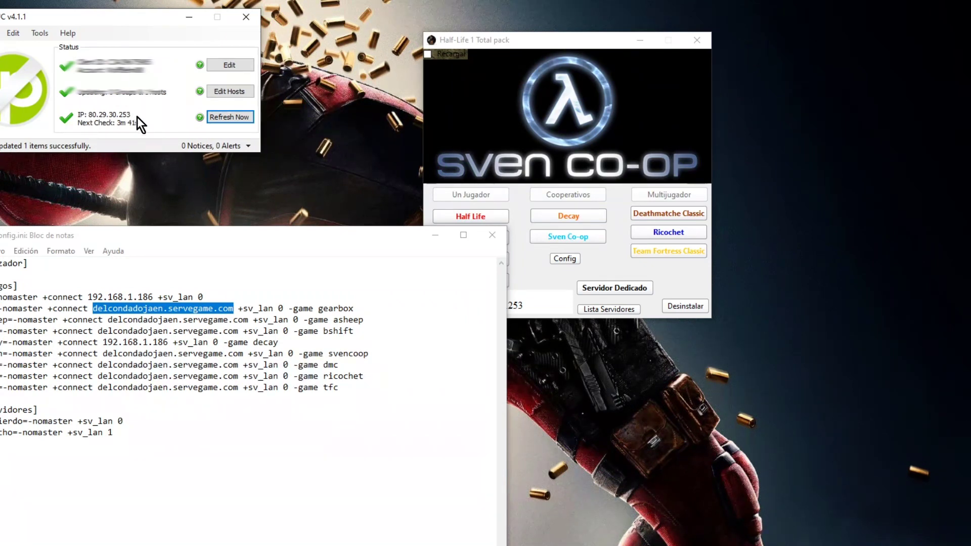
{"action": "left_click", "coordinate": [235, 309]}
{"action": "left_click_drag", "start_coordinate": [234, 309], "coordinate": [93, 309]}
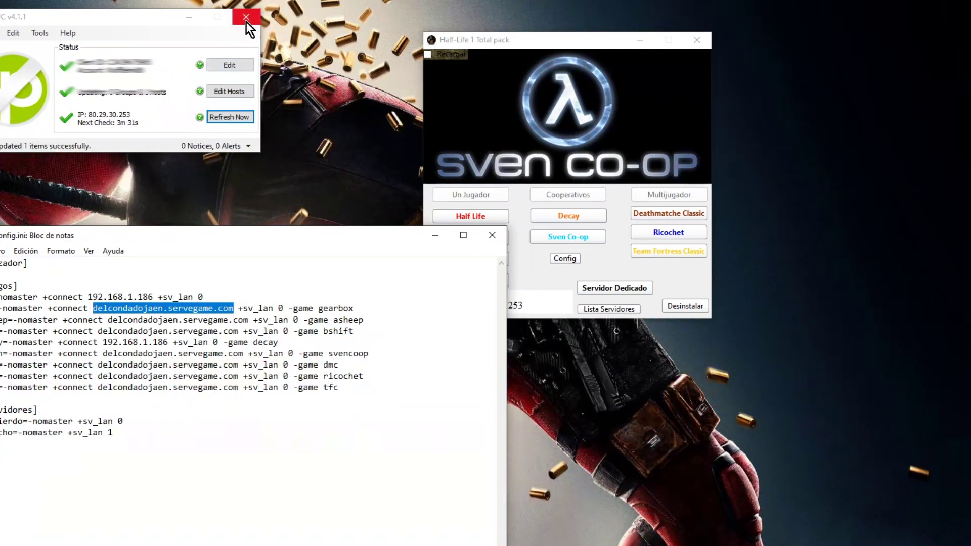
{"action": "left_click", "coordinate": [492, 235]}
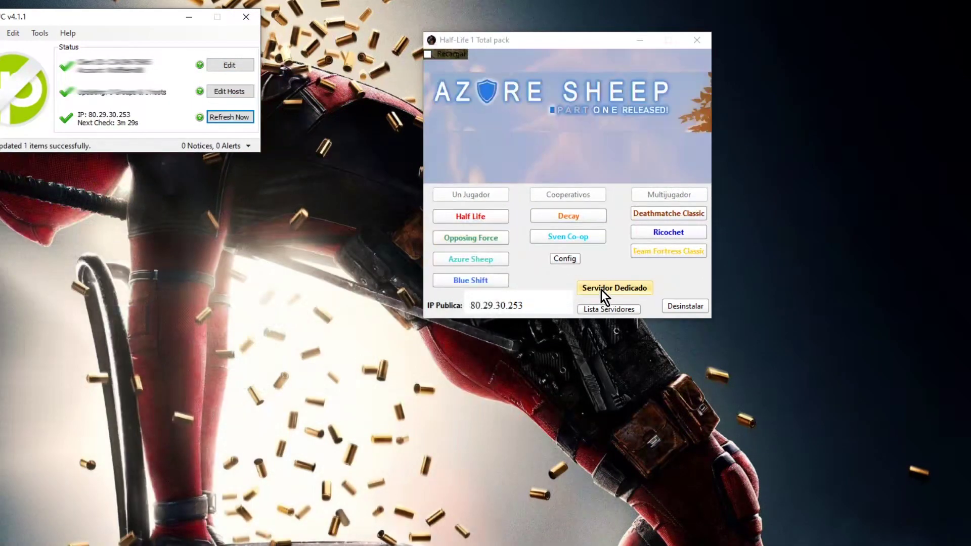
- Start a Decay dedicated server on map dy_accident1 with the preset settings and UDP port 27015, keeping its window clear of the launcher
{"action": "left_click", "coordinate": [602, 289]}
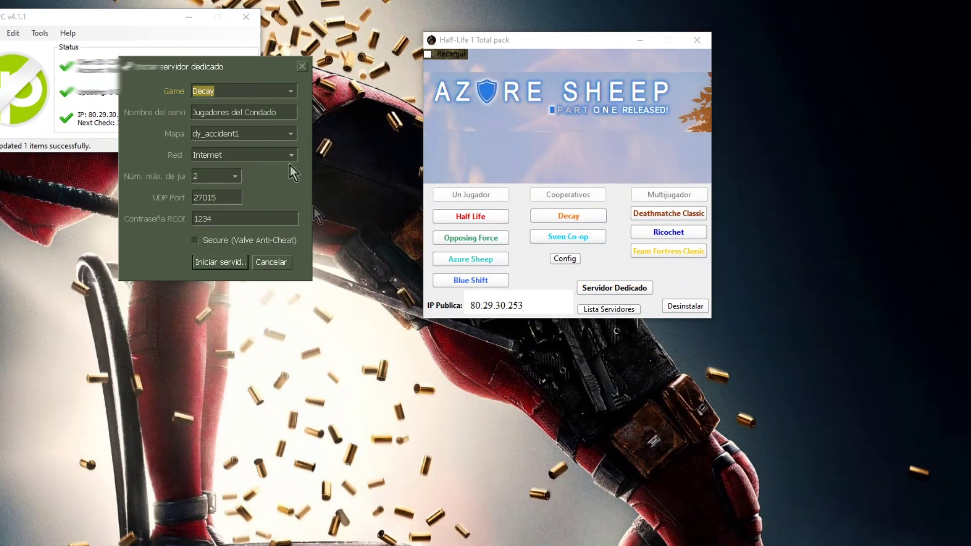
{"action": "left_click_drag", "start_coordinate": [199, 69], "coordinate": [165, 216]}
{"action": "left_click_drag", "start_coordinate": [199, 344], "coordinate": [160, 344]}
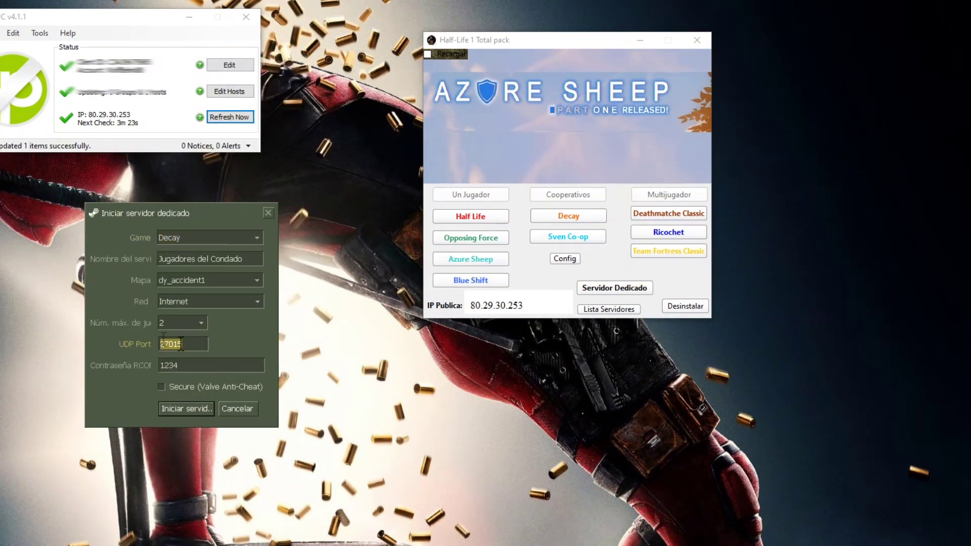
{"action": "left_click", "coordinate": [187, 409]}
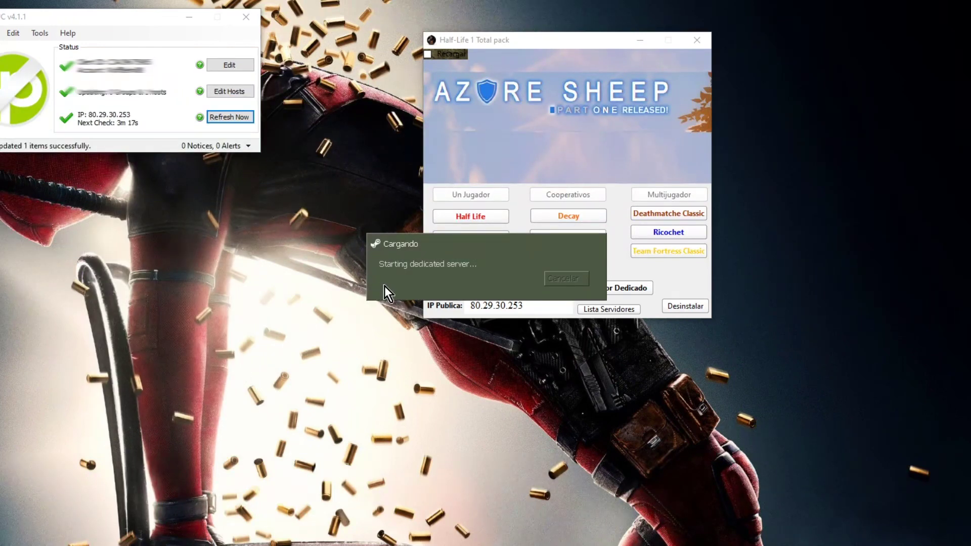
{"action": "left_click_drag", "start_coordinate": [453, 143], "coordinate": [124, 216]}
{"action": "mouse_move", "coordinate": [337, 459]}
{"action": "left_mouse_down"}
{"action": "mouse_move", "coordinate": [373, 460]}
{"action": "mouse_move", "coordinate": [342, 442]}
{"action": "left_mouse_up"}
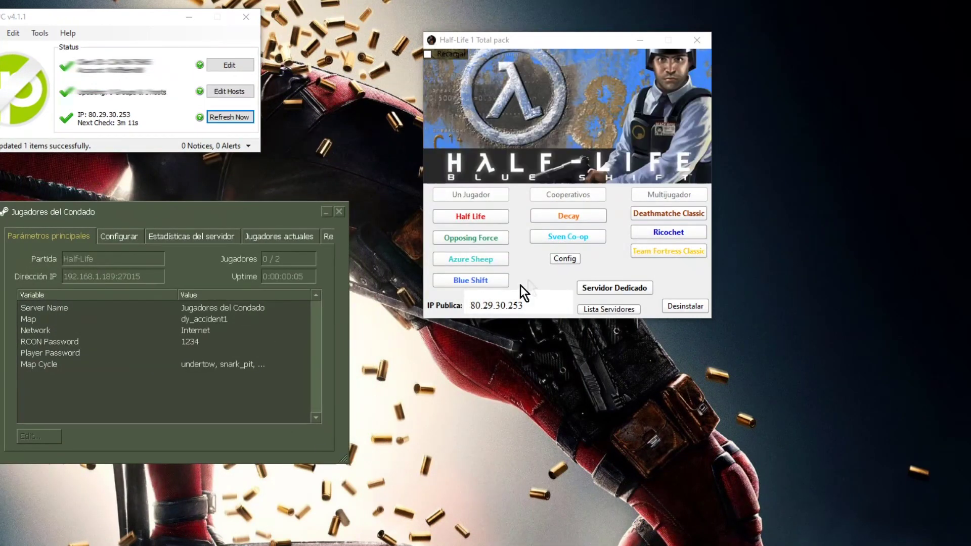
- Switch to Firefox, open gametracker.com and log in with the prefilled account, dismissing the advertisement overlay
{"action": "left_click", "coordinate": [555, 219]}
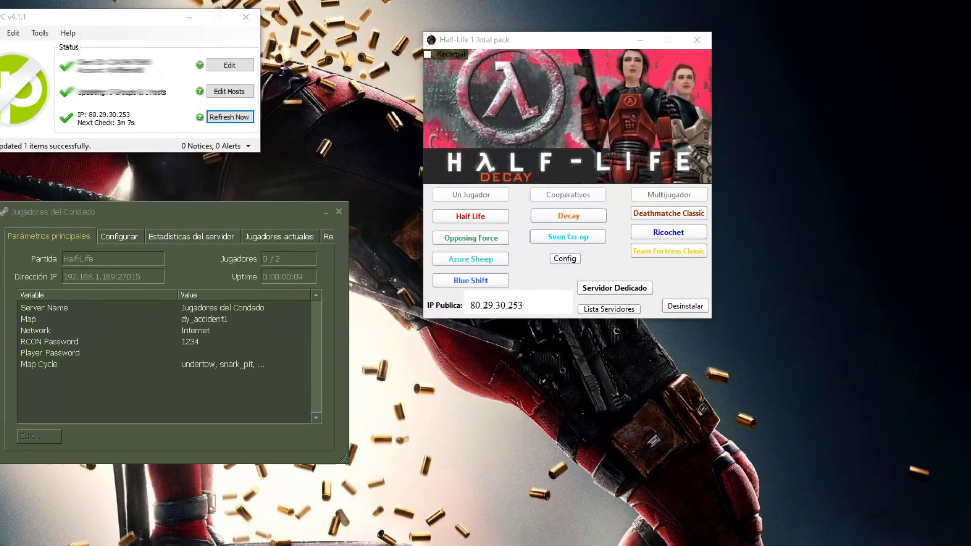
{"action": "key", "text": "alt+Tab"}
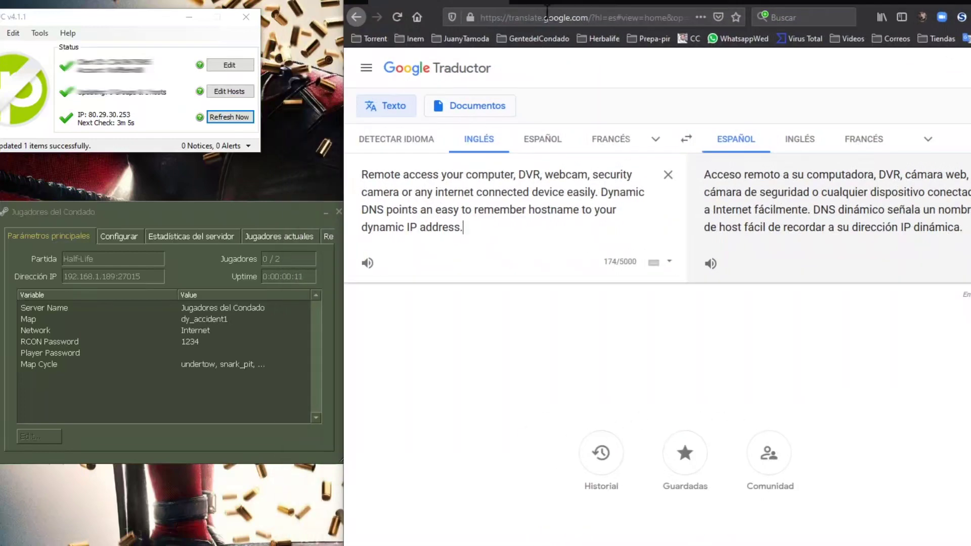
{"action": "left_click", "coordinate": [545, 21]}
{"action": "type", "text": "gametracker.com"}
{"action": "key", "text": "Return"}
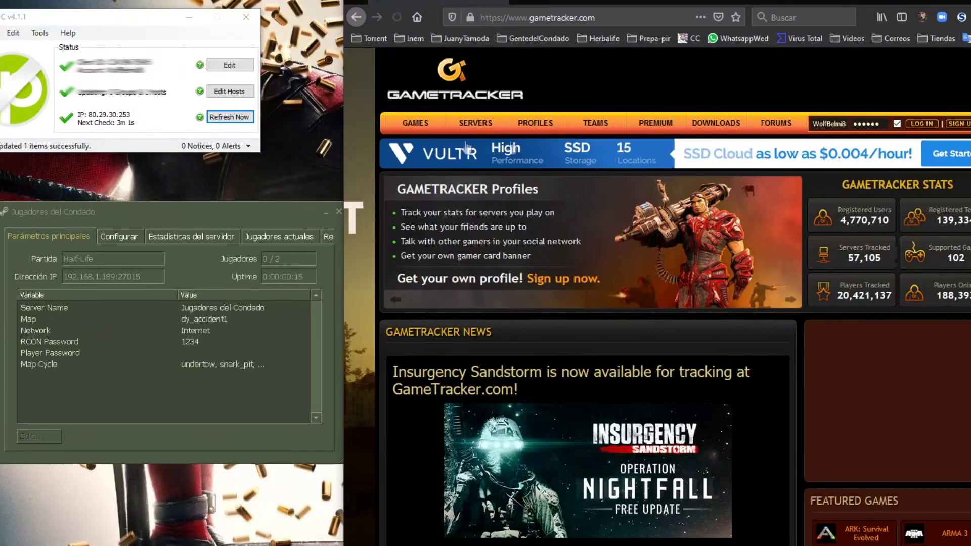
{"action": "left_click", "coordinate": [921, 124]}
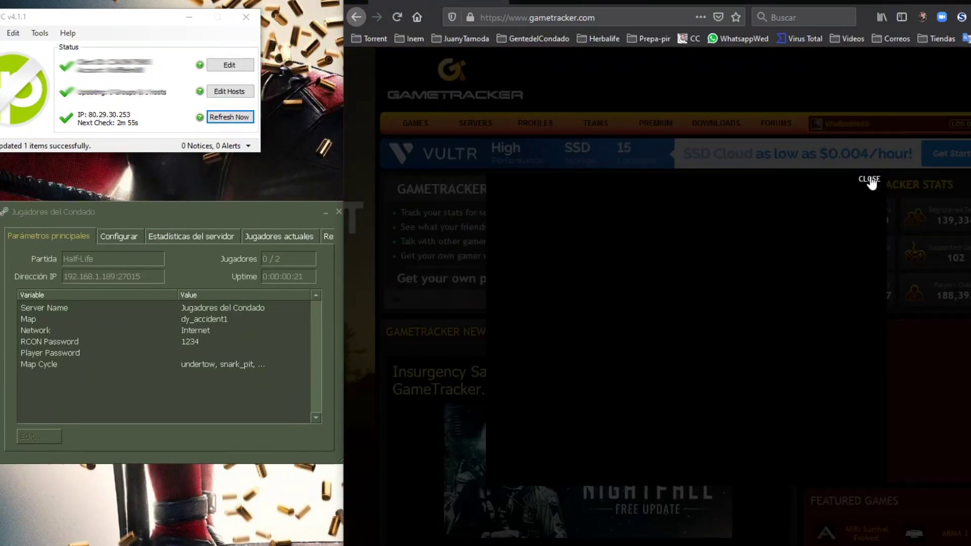
{"action": "left_click", "coordinate": [869, 180]}
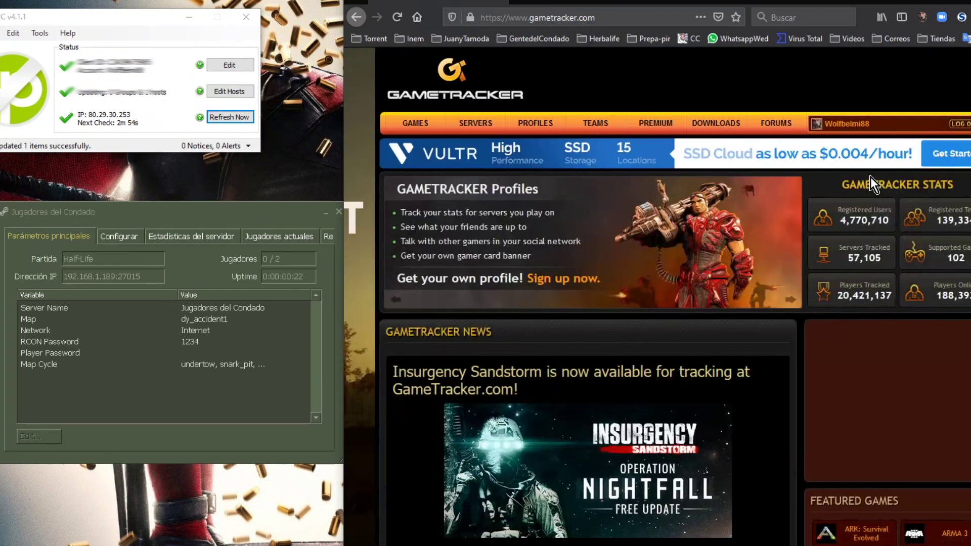
- Open GameTracker's servers page and choose Half Life 1 as the game type for adding a server
{"action": "left_click", "coordinate": [483, 127]}
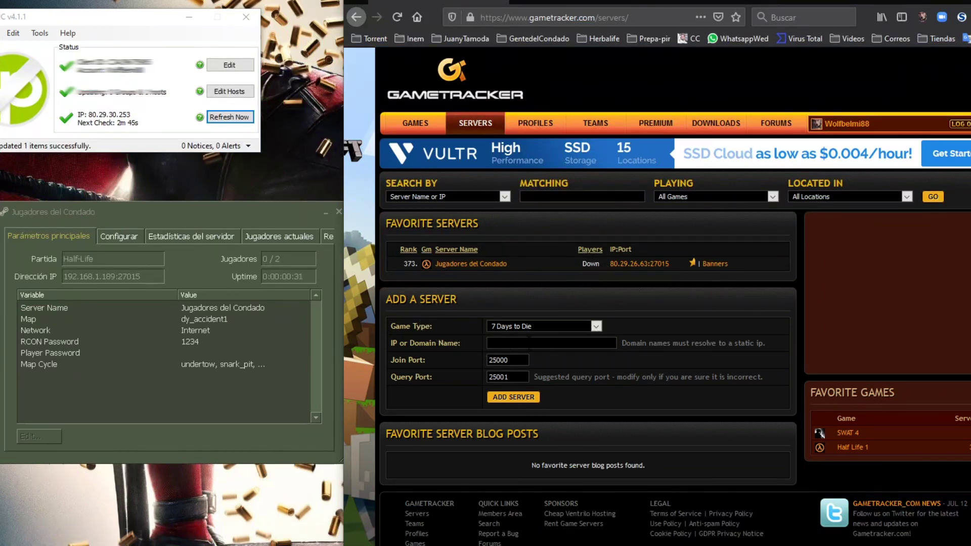
{"action": "left_click", "coordinate": [597, 327]}
{"action": "key", "text": "h"}
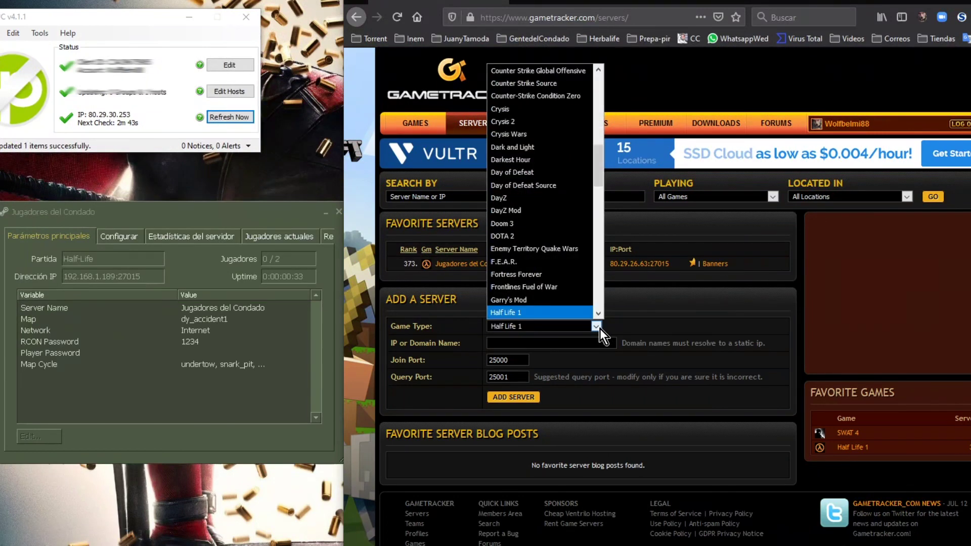
{"action": "left_click", "coordinate": [542, 316]}
{"action": "left_click", "coordinate": [536, 342]}
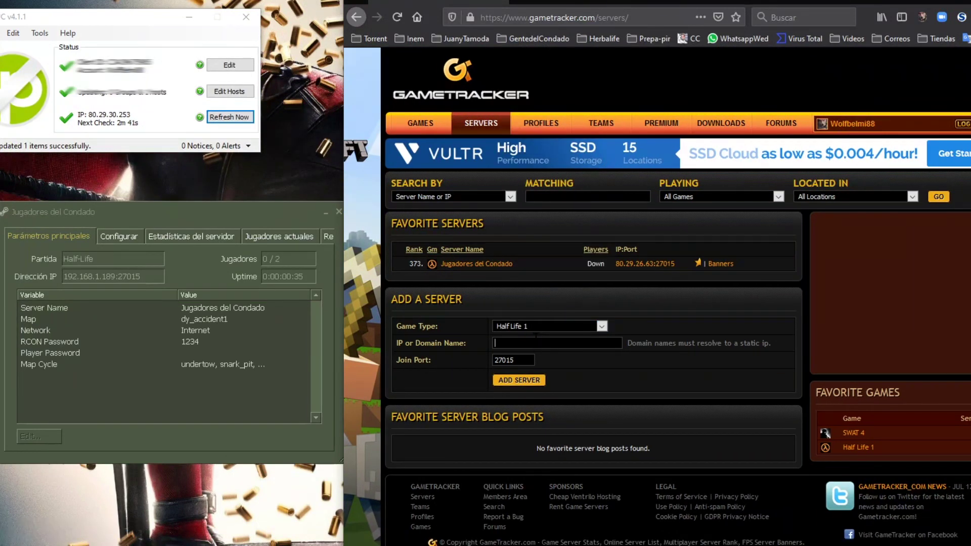
- Bring up the DUC client's host list and enter delcondadojaen.servegame.com as the GameTracker server's domain name
{"action": "left_click", "coordinate": [224, 120]}
{"action": "left_click", "coordinate": [224, 91]}
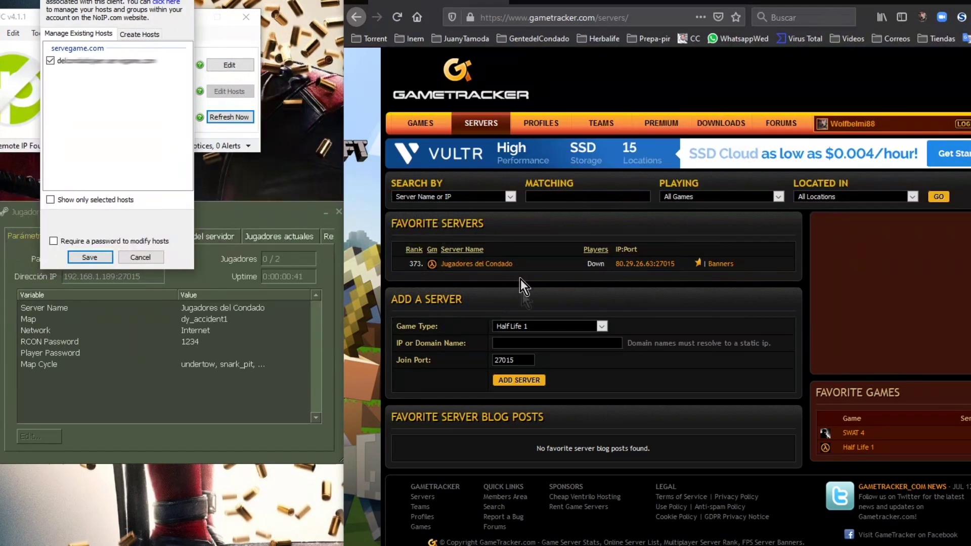
{"action": "left_click", "coordinate": [519, 343]}
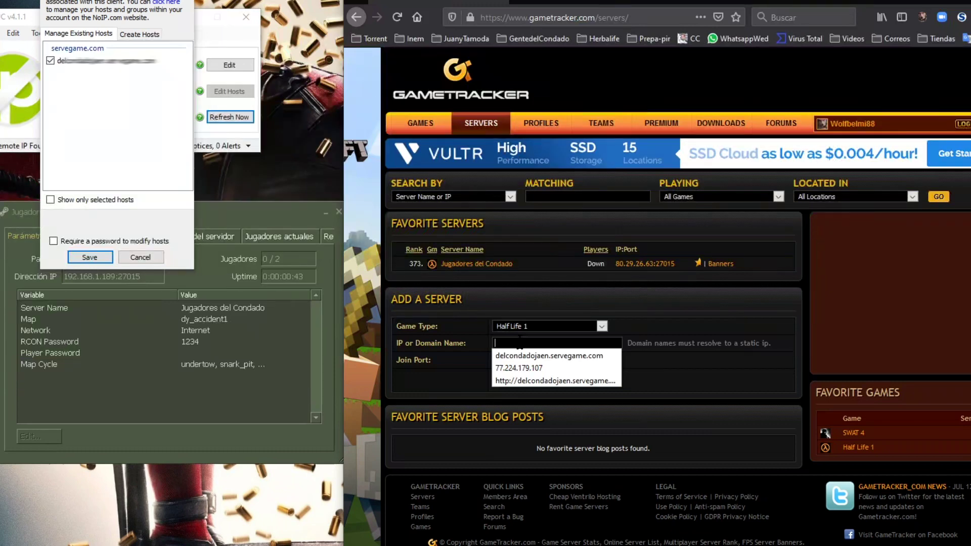
{"action": "left_click", "coordinate": [537, 357]}
{"action": "key", "text": "Down"}
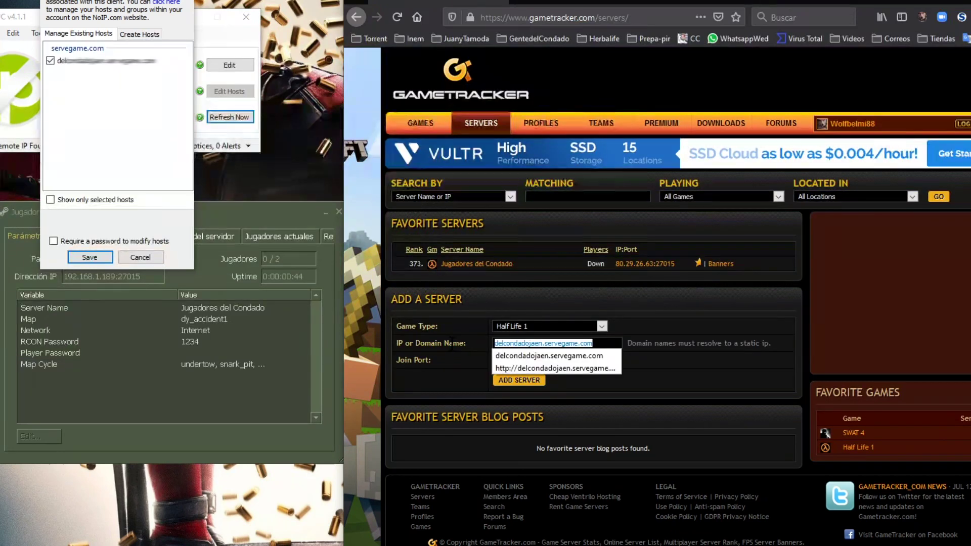
{"action": "left_click", "coordinate": [635, 351]}
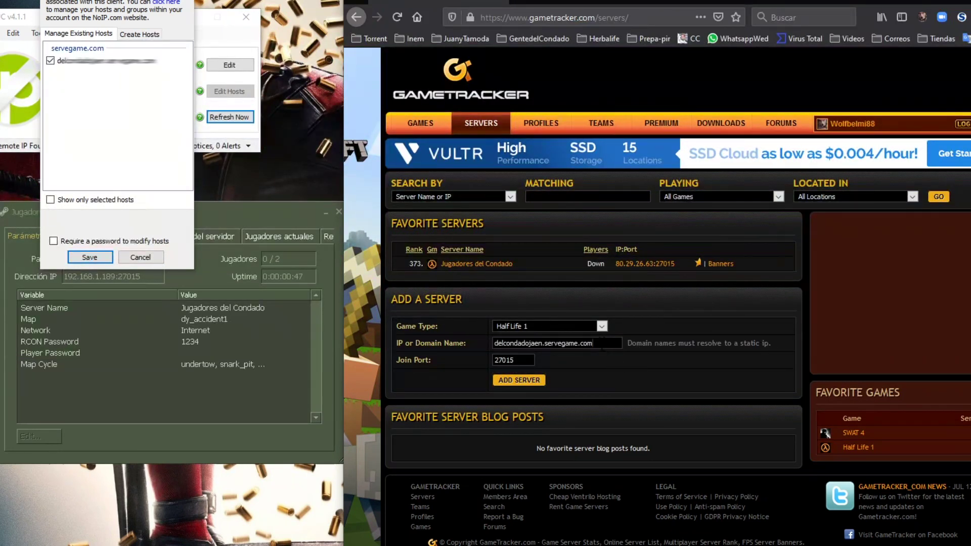
- Compare the GameTracker join port with the port in the running dedicated server's IP address
{"action": "key", "text": "shift+Tab"}
{"action": "key", "text": "Tab"}
{"action": "left_click", "coordinate": [216, 273]}
{"action": "left_click_drag", "start_coordinate": [141, 276], "coordinate": [118, 277]}
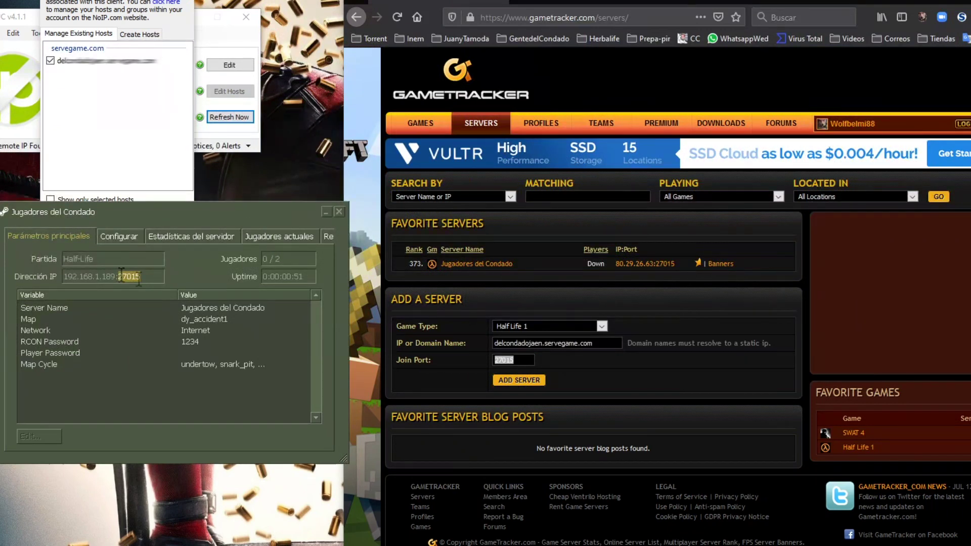
{"action": "left_click", "coordinate": [643, 327]}
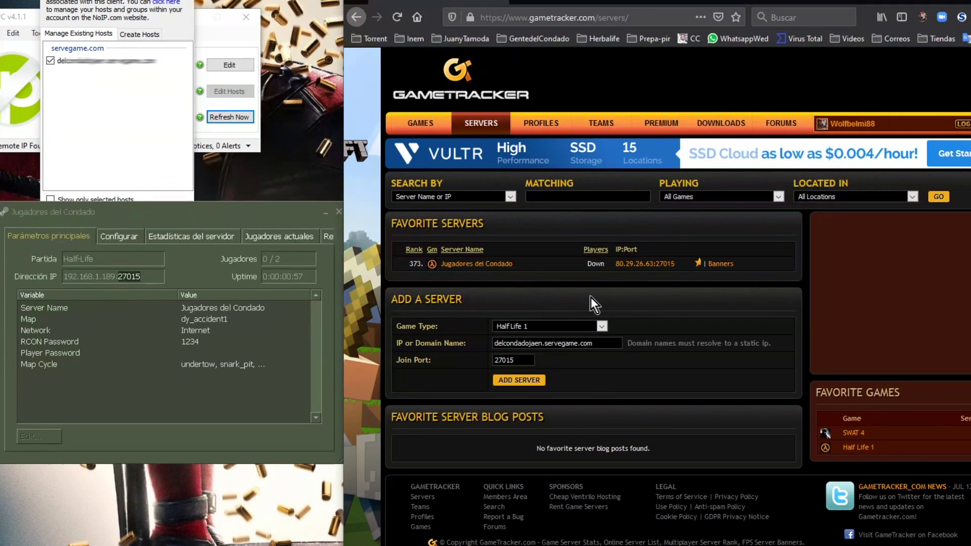
- Minimize Firefox, and move the DUC client's Edit Groups/Hosts window clear of the launcher and close it
{"action": "left_click", "coordinate": [927, 4]}
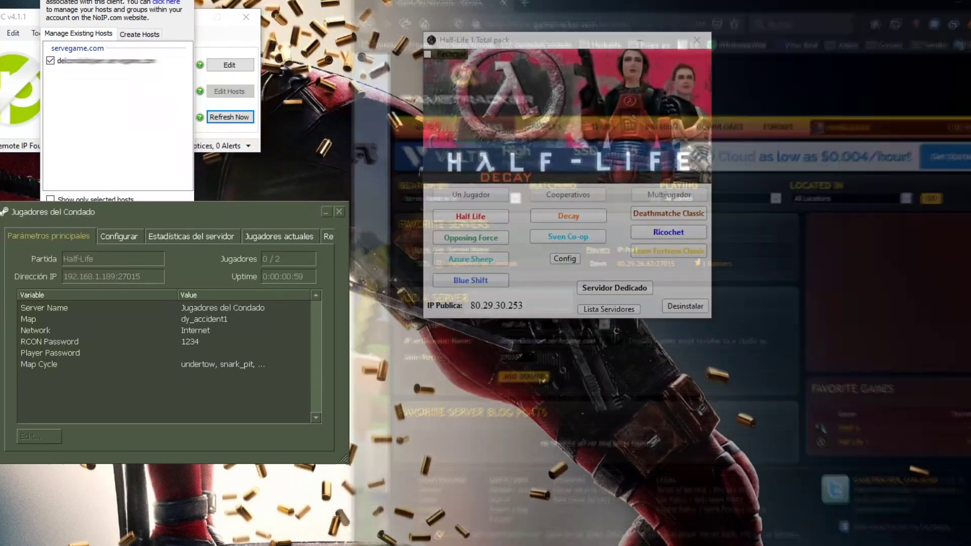
{"action": "left_click_drag", "start_coordinate": [115, 3], "coordinate": [162, 26]}
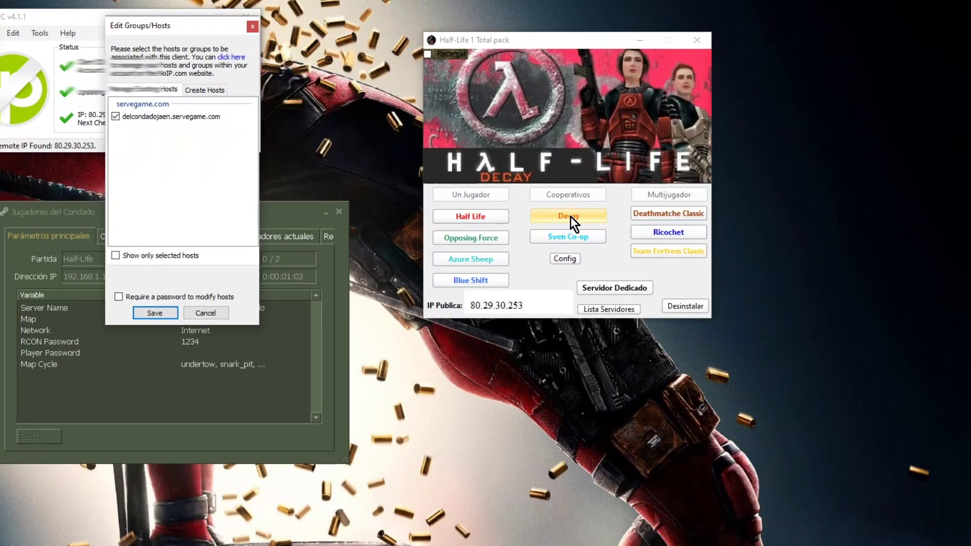
{"action": "left_click_drag", "start_coordinate": [152, 27], "coordinate": [806, 109]}
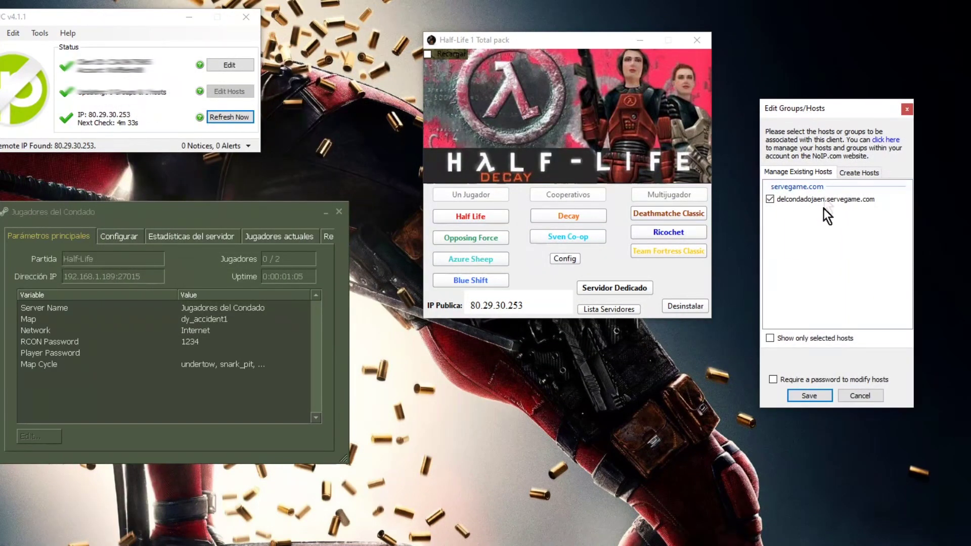
{"action": "left_click", "coordinate": [907, 109]}
- Launch Decay from the launcher and lower the MP3 volume in its audio options, applying the change
{"action": "left_click", "coordinate": [592, 217]}
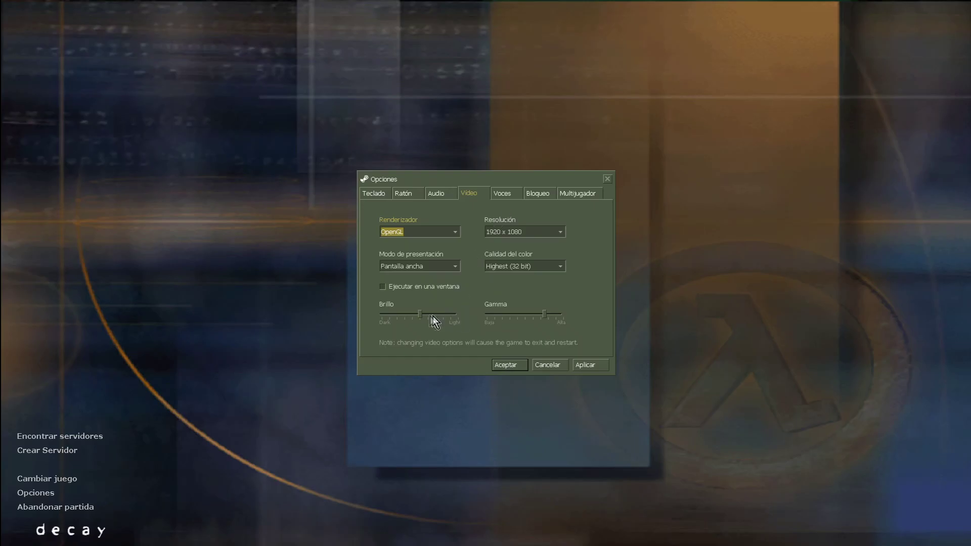
{"action": "left_click", "coordinate": [511, 196]}
{"action": "left_click", "coordinate": [436, 195]}
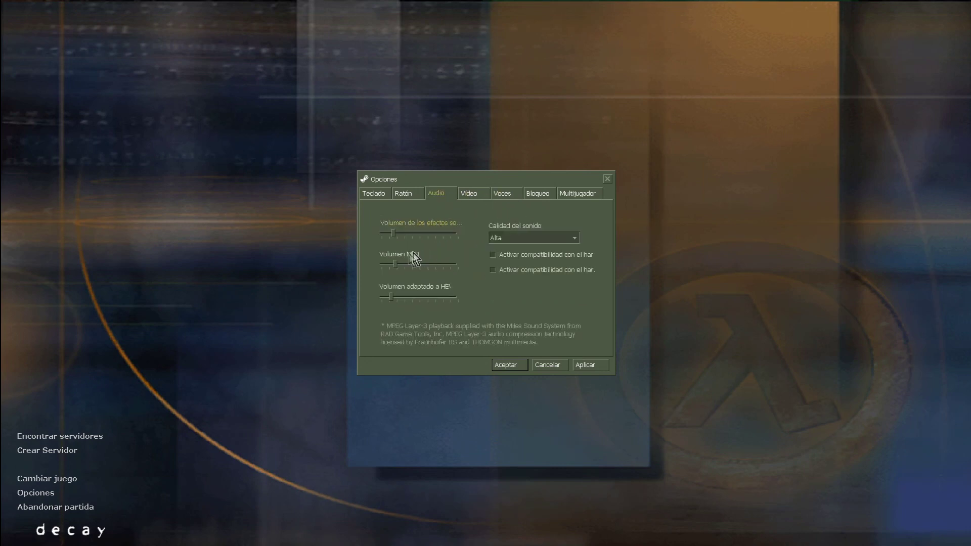
{"action": "left_click_drag", "start_coordinate": [396, 264], "coordinate": [386, 263]}
{"action": "left_click", "coordinate": [584, 368]}
{"action": "left_click", "coordinate": [520, 366]}
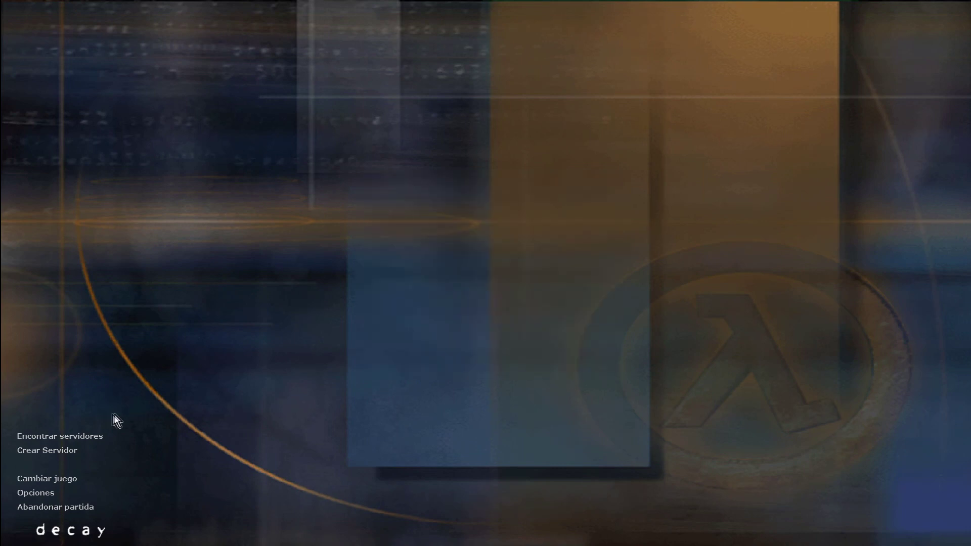
{"action": "left_click", "coordinate": [84, 438]}
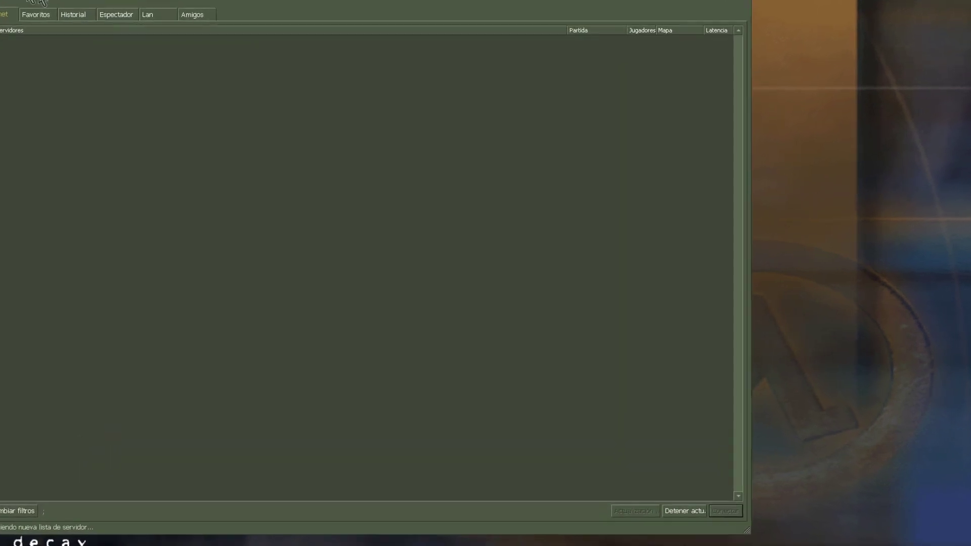
{"action": "left_click", "coordinate": [145, 11]}
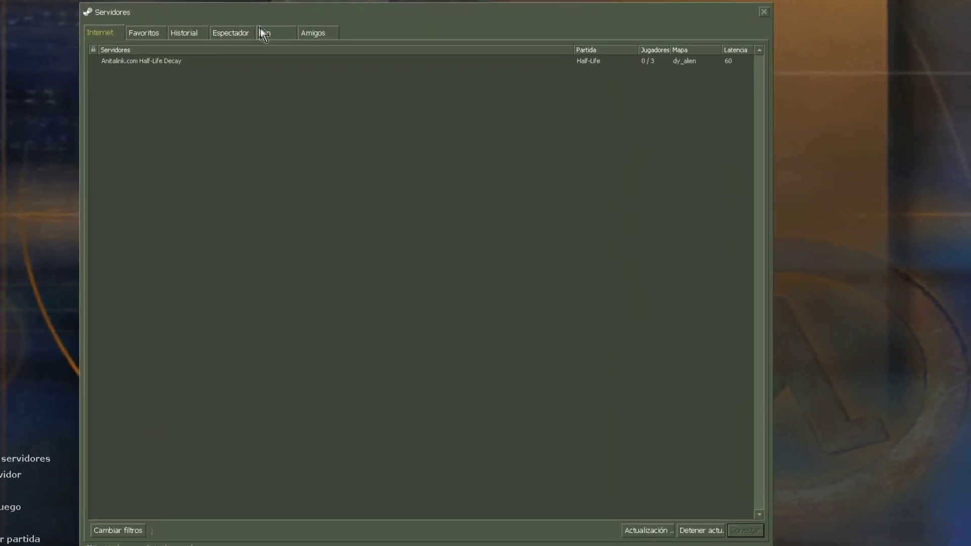
{"action": "left_click", "coordinate": [603, 60]}
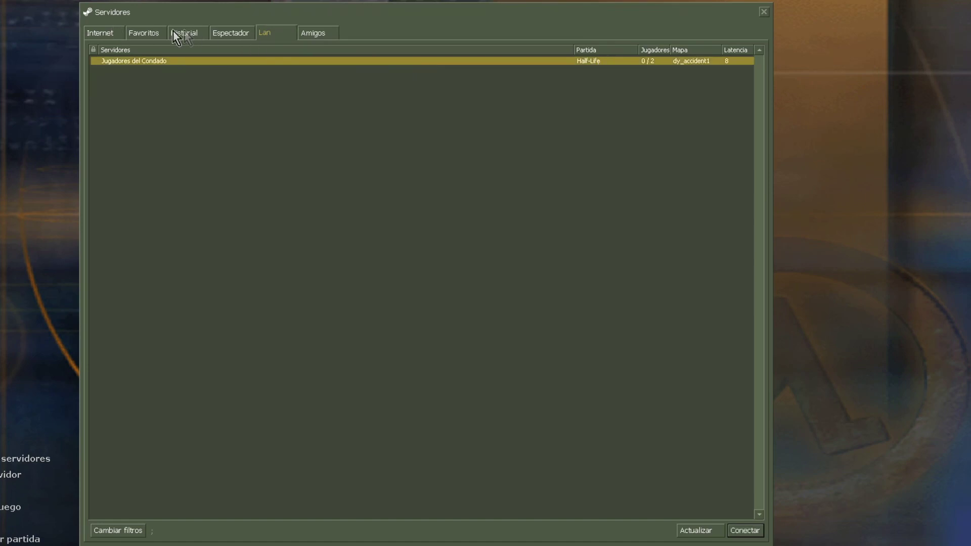
{"action": "left_click", "coordinate": [100, 33]}
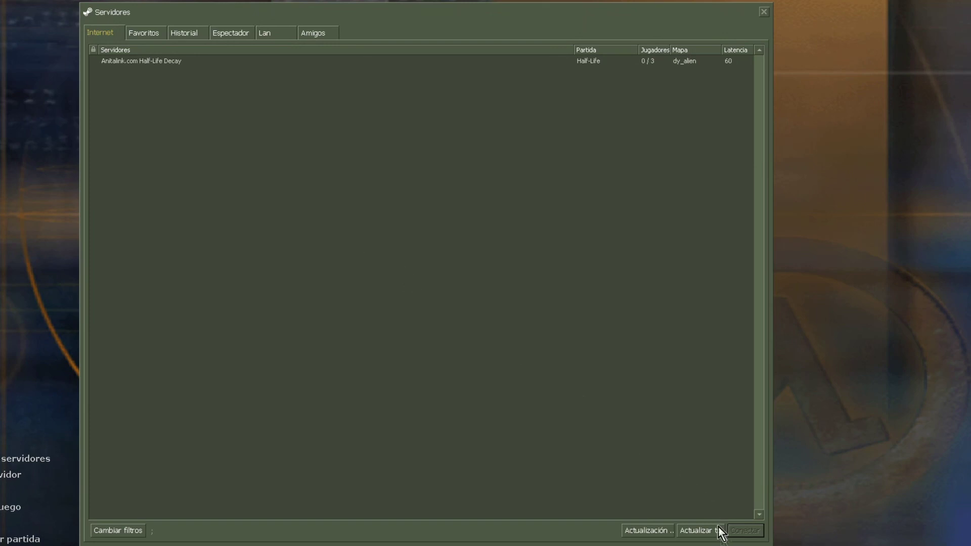
{"action": "left_click", "coordinate": [166, 37]}
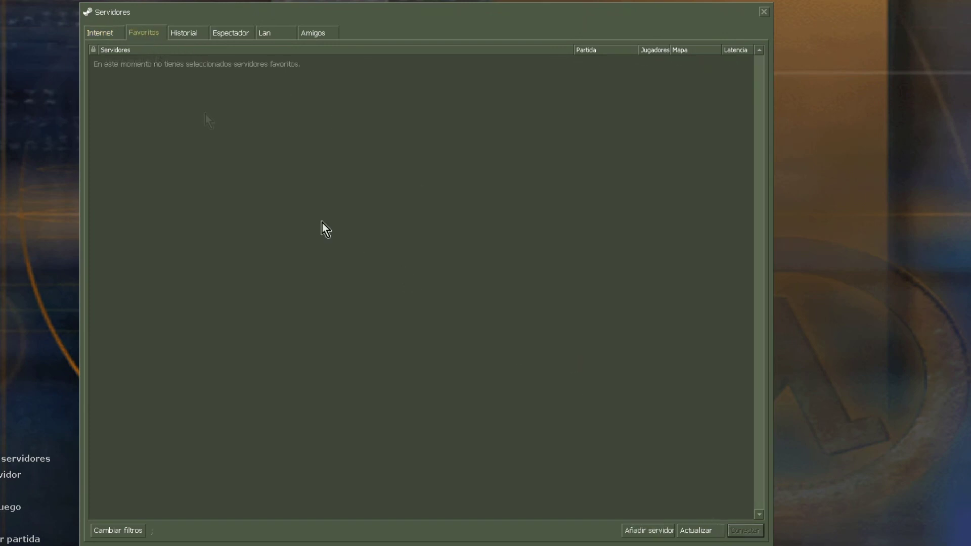
{"action": "left_click", "coordinate": [656, 534]}
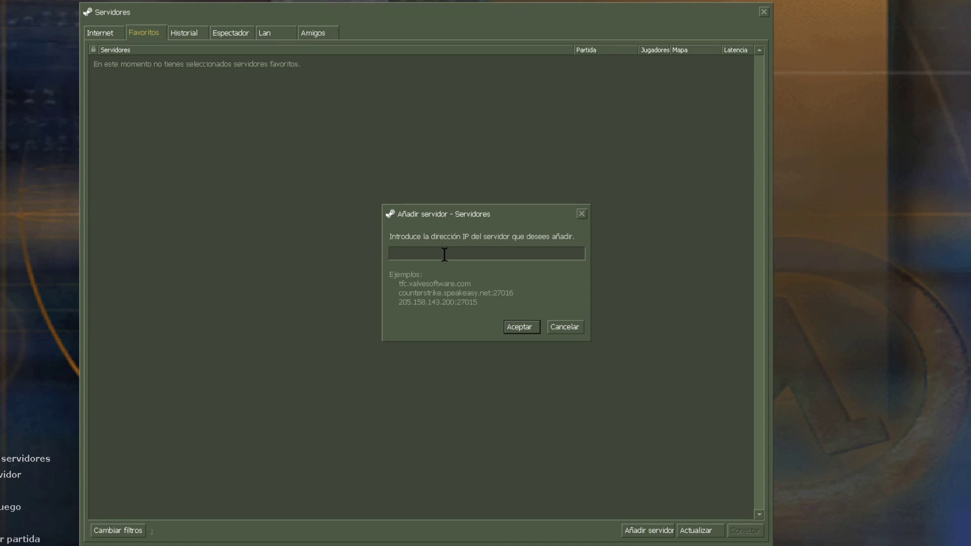
{"action": "type", "text": "del"}
{"action": "type", "text": "me.es"}
{"action": "double_click", "coordinate": [484, 253]}
{"action": "left_click", "coordinate": [495, 256]}
{"action": "type", "text": ":27015"}
{"action": "left_click", "coordinate": [563, 329]}
- Select the Jugadores del Condado server in the LAN list, and close the server browser and quit Decay
{"action": "left_click", "coordinate": [276, 34]}
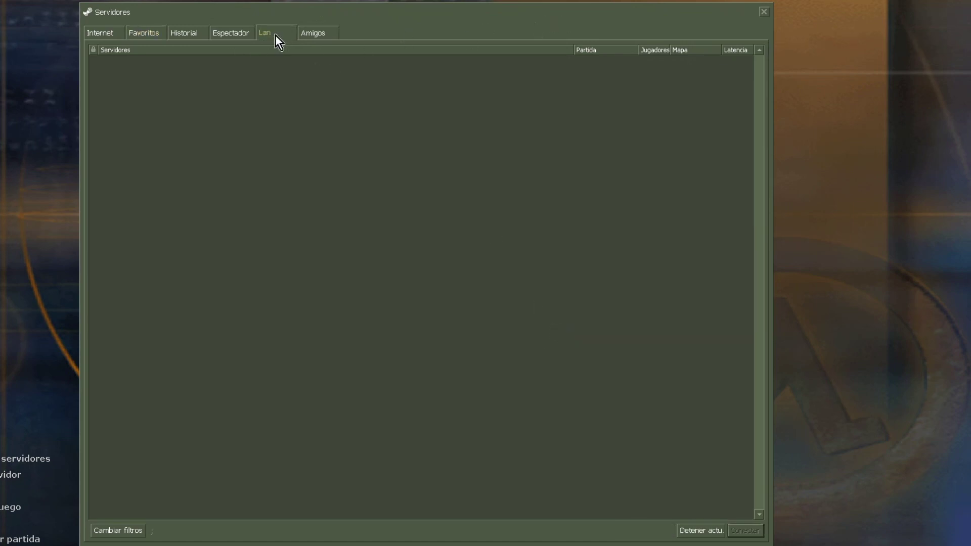
{"action": "left_click", "coordinate": [156, 62]}
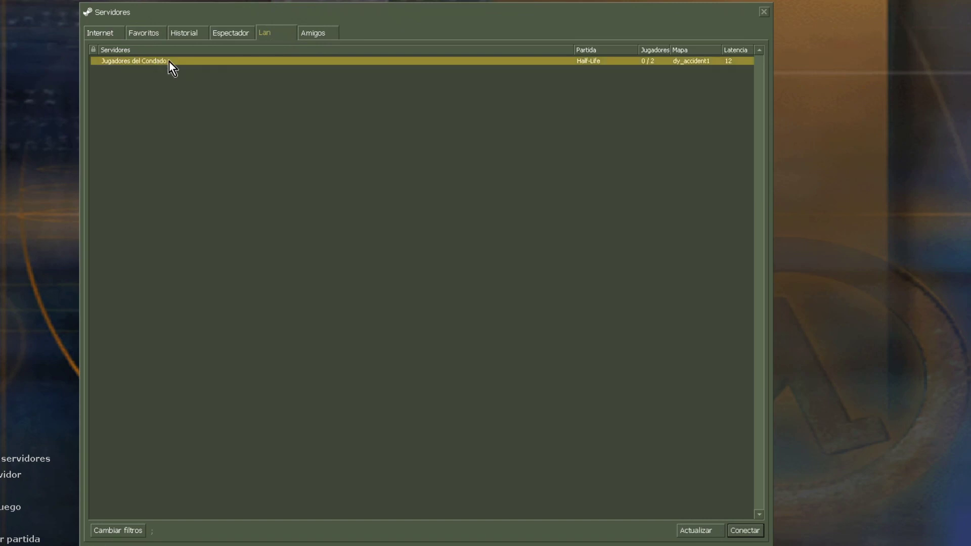
{"action": "left_click", "coordinate": [763, 11]}
{"action": "left_click", "coordinate": [21, 539]}
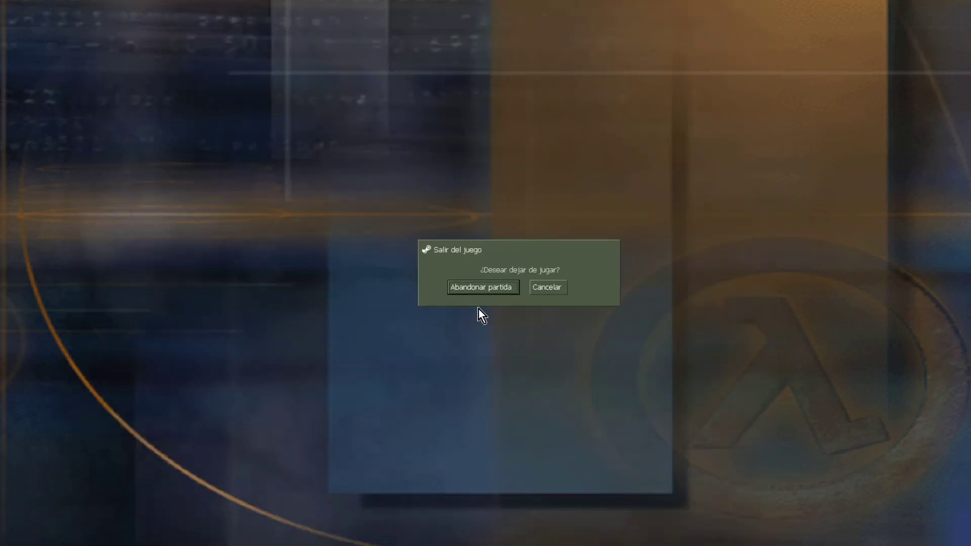
{"action": "left_click", "coordinate": [480, 286]}
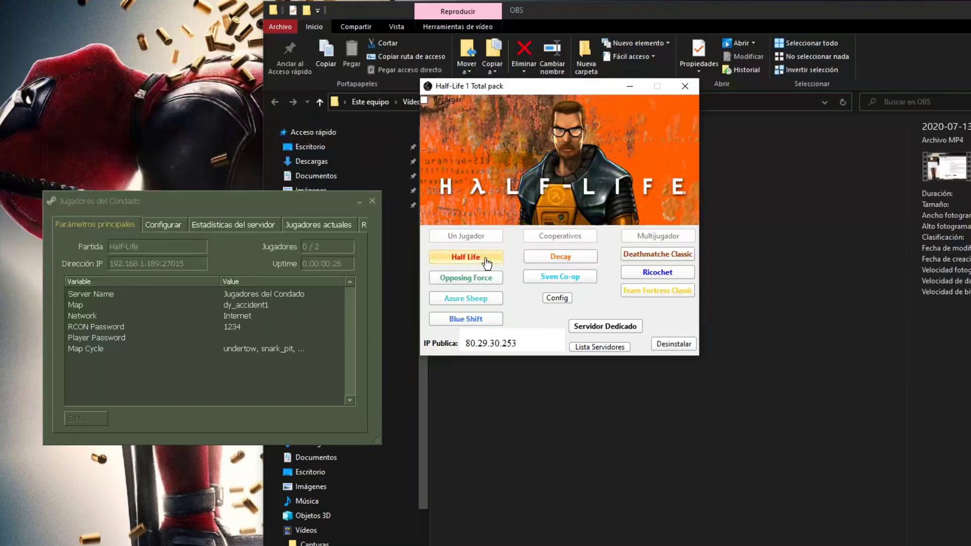
- Open the launcher's Config.ini and examine the Half Life launch parameters and their connect IP address
{"action": "left_click", "coordinate": [557, 299]}
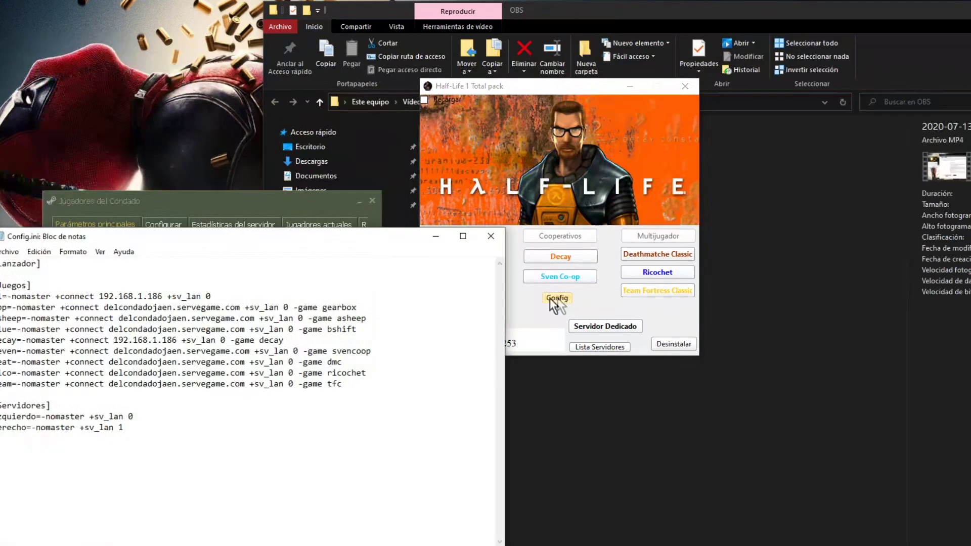
{"action": "left_click_drag", "start_coordinate": [212, 297], "coordinate": [15, 296]}
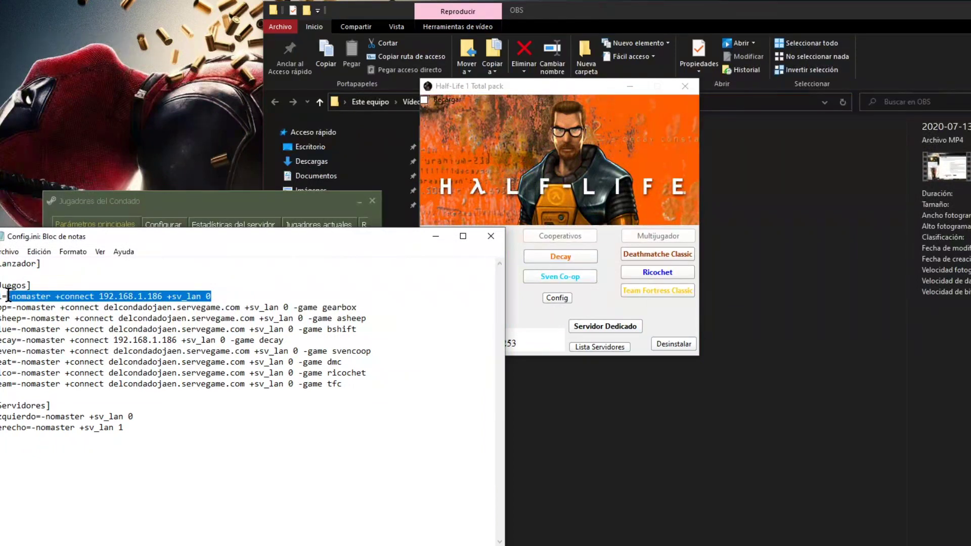
{"action": "left_click", "coordinate": [9, 295]}
{"action": "left_click_drag", "start_coordinate": [8, 295], "coordinate": [216, 296]}
{"action": "left_click", "coordinate": [216, 296]}
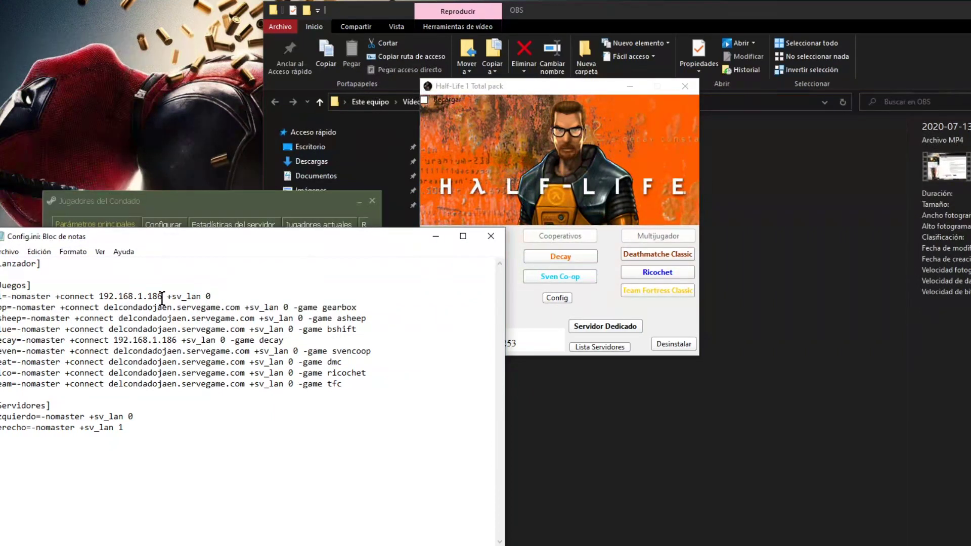
{"action": "left_click_drag", "start_coordinate": [162, 297], "coordinate": [99, 297]}
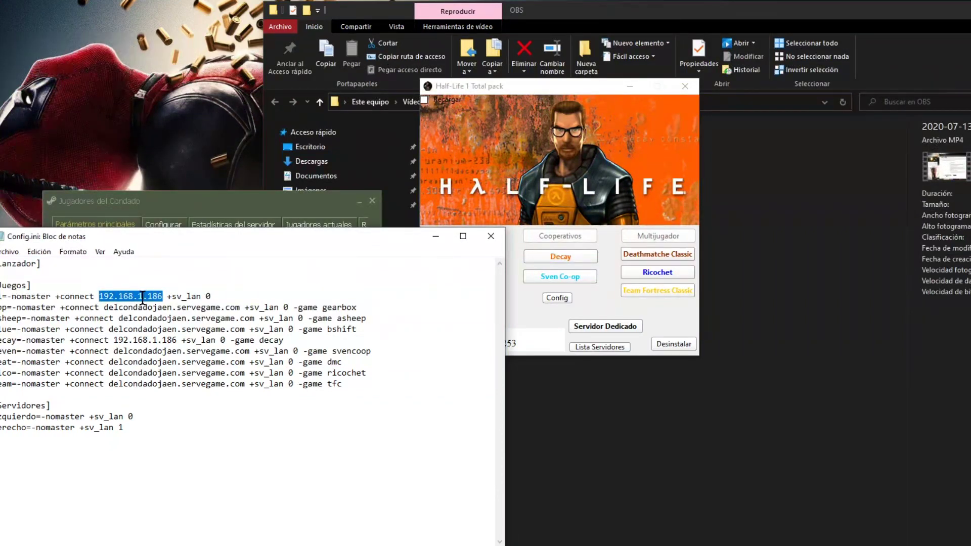
{"action": "left_click", "coordinate": [531, 308]}
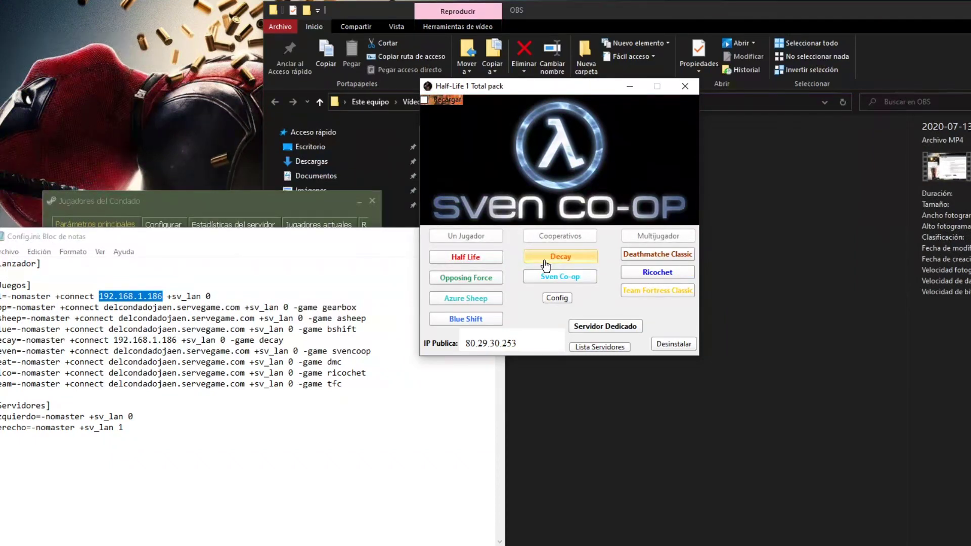
- Compare the Half Life launch line in Config.ini with the other games' launch lines
{"action": "left_click", "coordinate": [160, 303]}
{"action": "left_click_drag", "start_coordinate": [215, 296], "coordinate": [12, 298]}
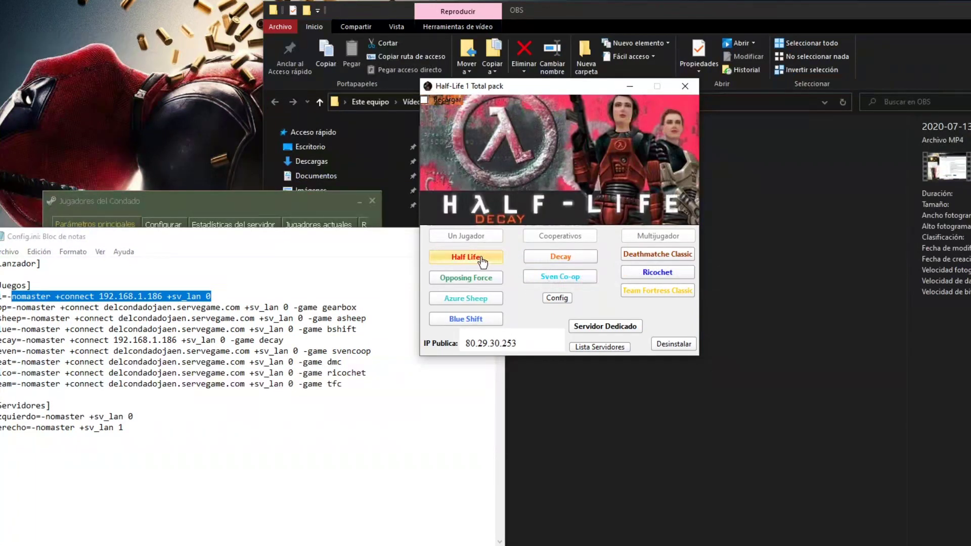
{"action": "left_click", "coordinate": [345, 384]}
{"action": "left_click_drag", "start_coordinate": [345, 384], "coordinate": [213, 303]}
{"action": "left_click", "coordinate": [214, 303]}
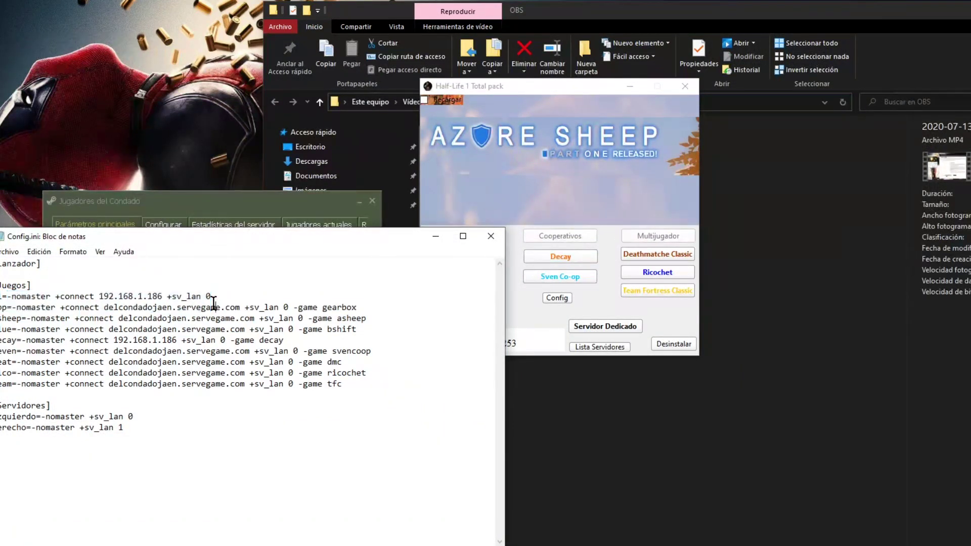
- Move the launcher clear of Config.ini and examine the connect hostname in the Opposing Force (gearbox) line
{"action": "left_click_drag", "start_coordinate": [484, 90], "coordinate": [598, 88]}
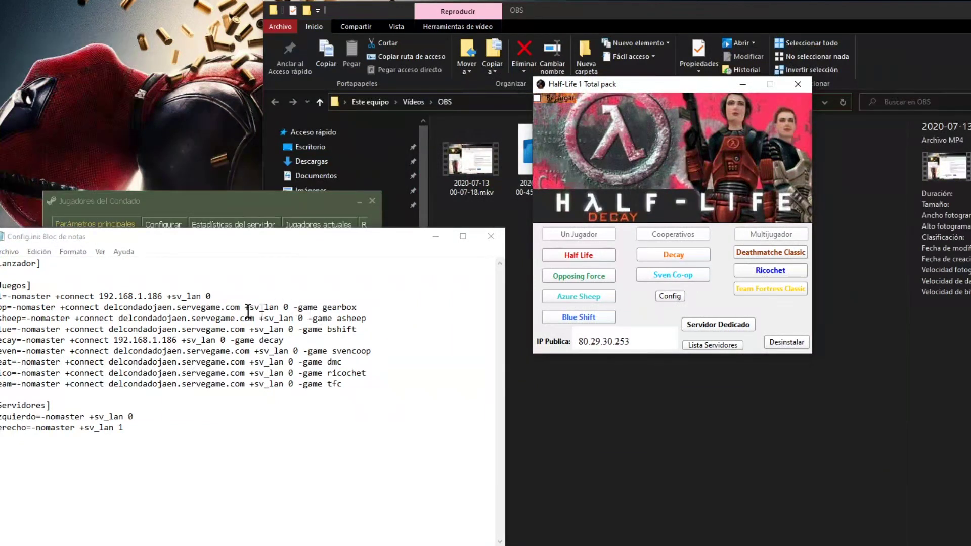
{"action": "left_click_drag", "start_coordinate": [241, 308], "coordinate": [103, 310]}
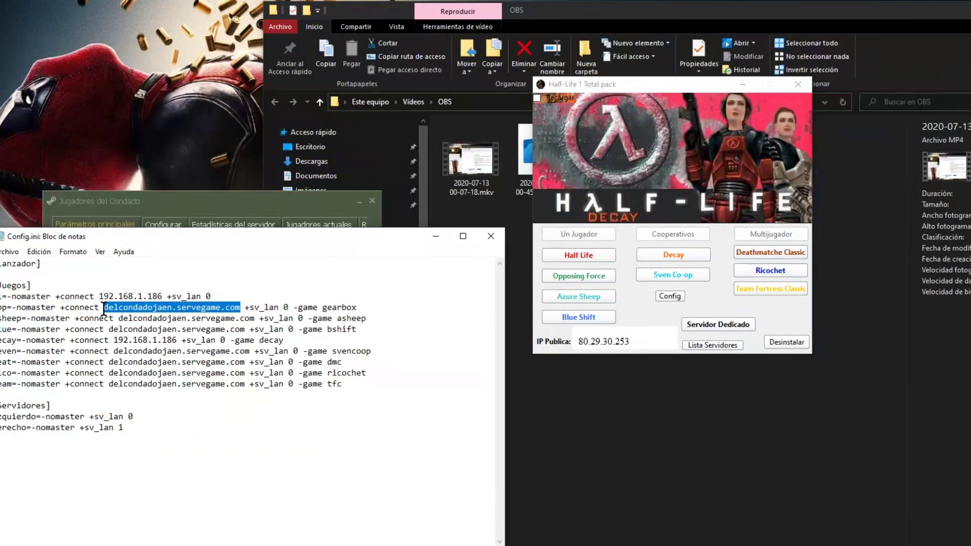
{"action": "left_click", "coordinate": [138, 307]}
{"action": "left_click_drag", "start_coordinate": [105, 307], "coordinate": [236, 308]}
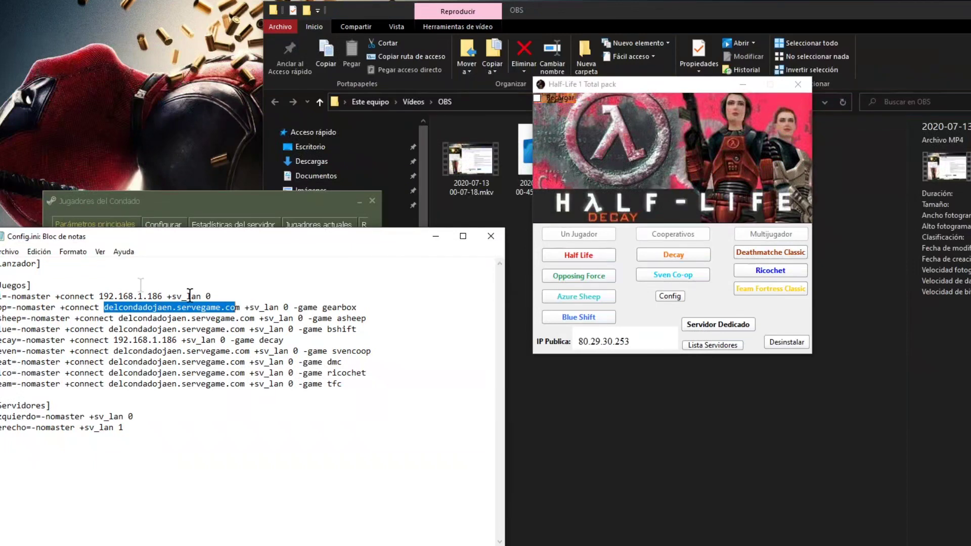
- Save and close Config.ini, and turn on the launcher's Recargar option
{"action": "left_click", "coordinate": [9, 252]}
{"action": "left_click", "coordinate": [41, 305]}
{"action": "left_click", "coordinate": [491, 238]}
{"action": "left_click", "coordinate": [551, 103]}
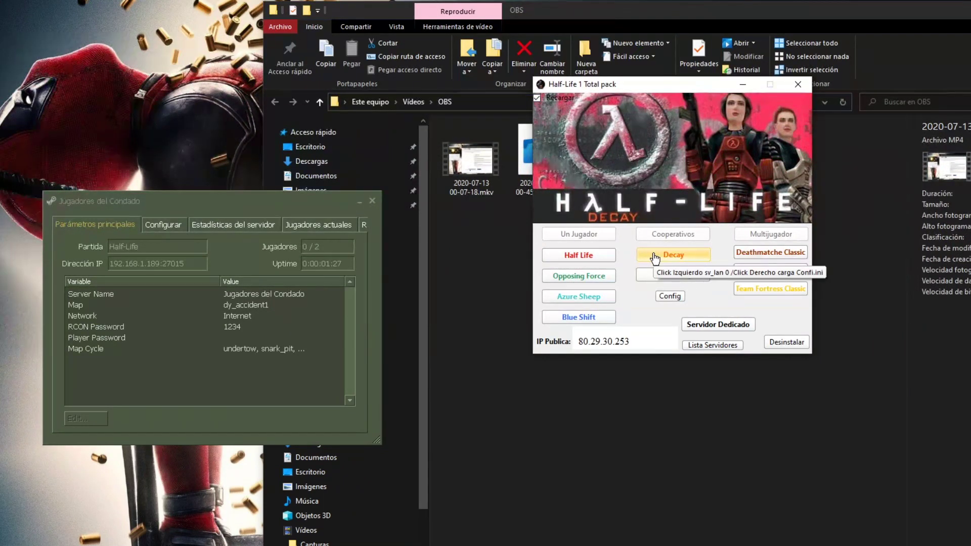
- Reopen the launcher's Config.ini
{"action": "left_click", "coordinate": [674, 297]}
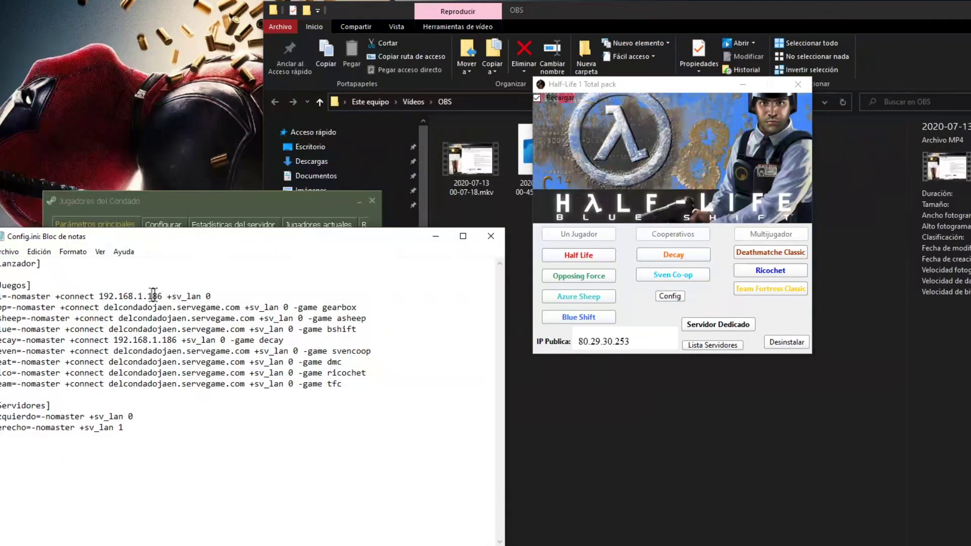